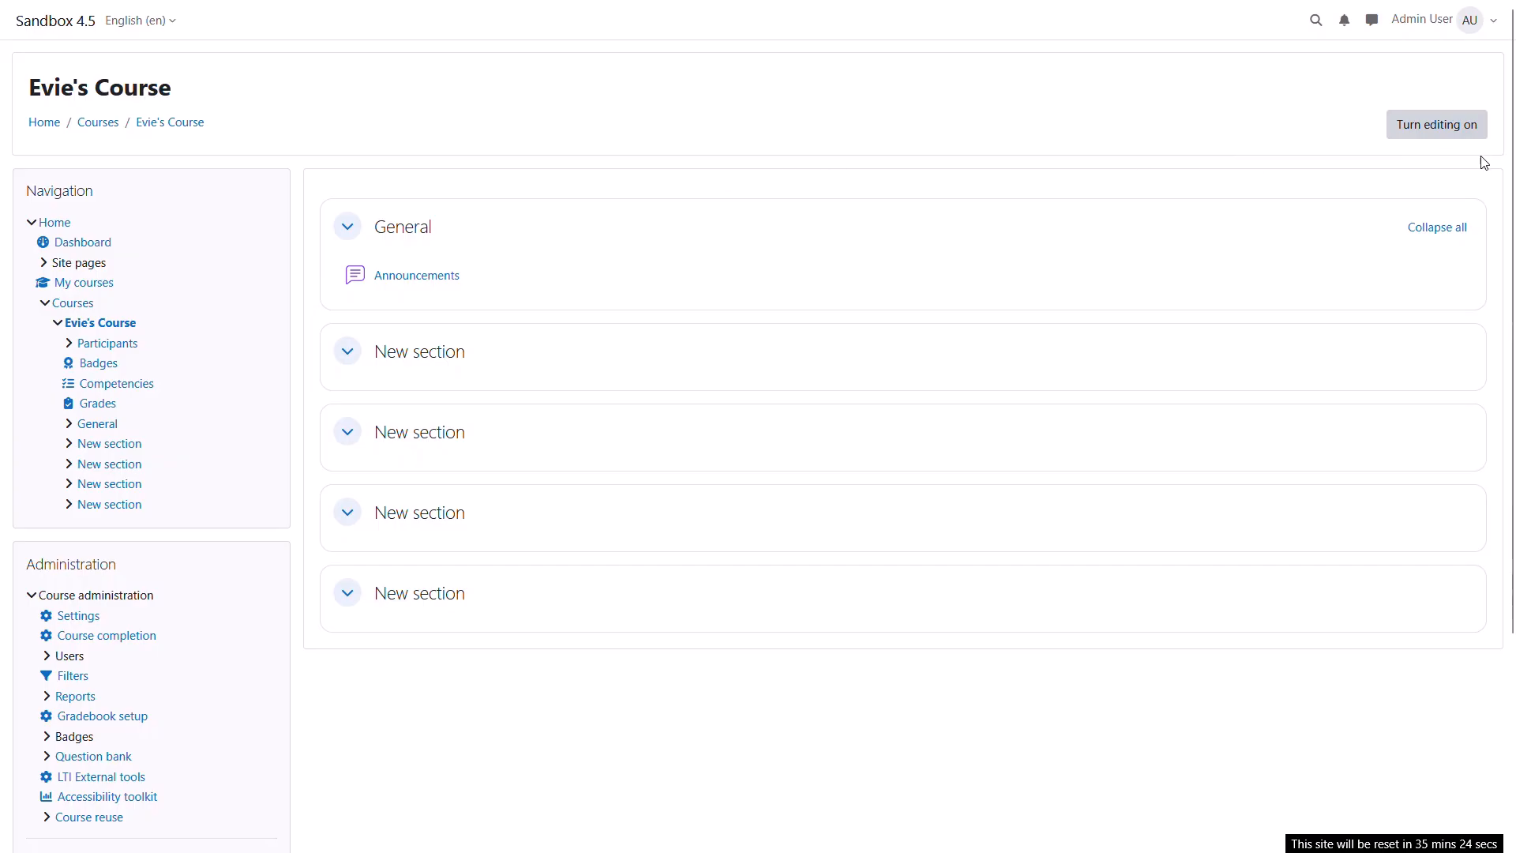
- Turn on course editing, add a Quiz activity to the General section and name it "Sample Quiz"
click(1441, 128)
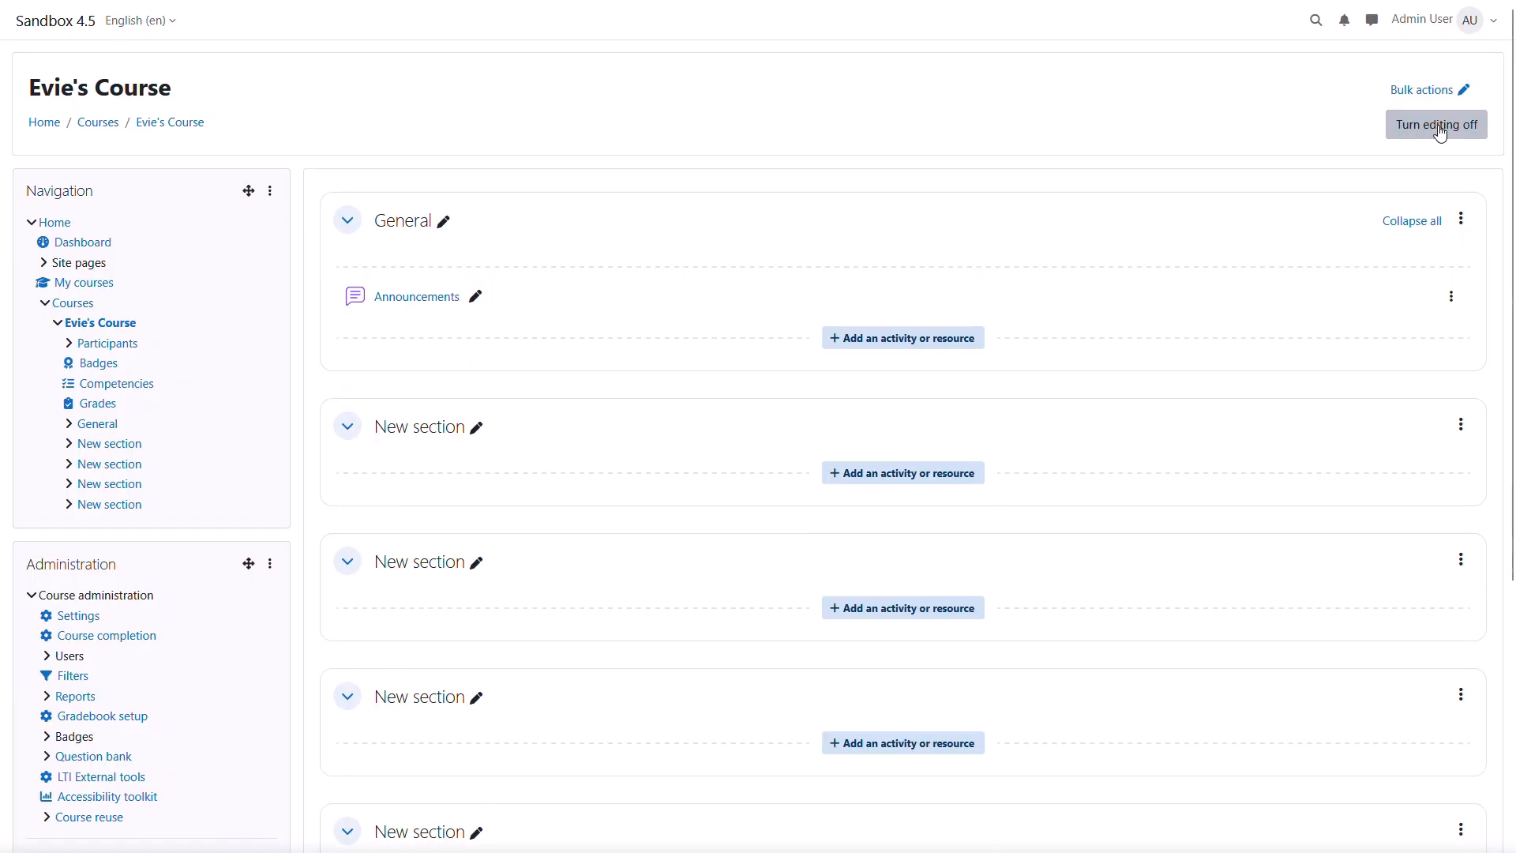
click(903, 351)
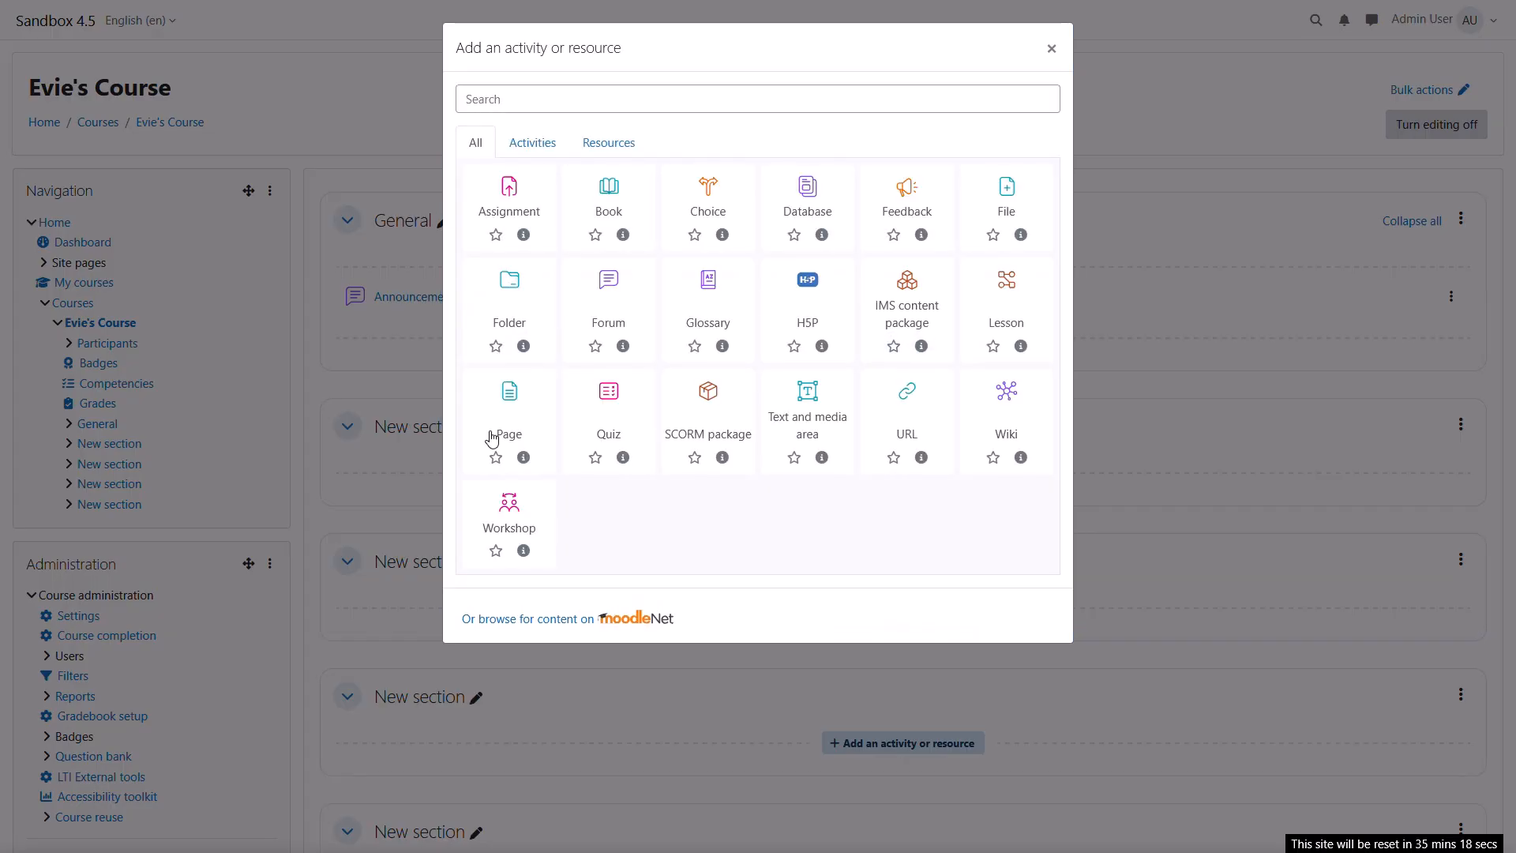
click(630, 397)
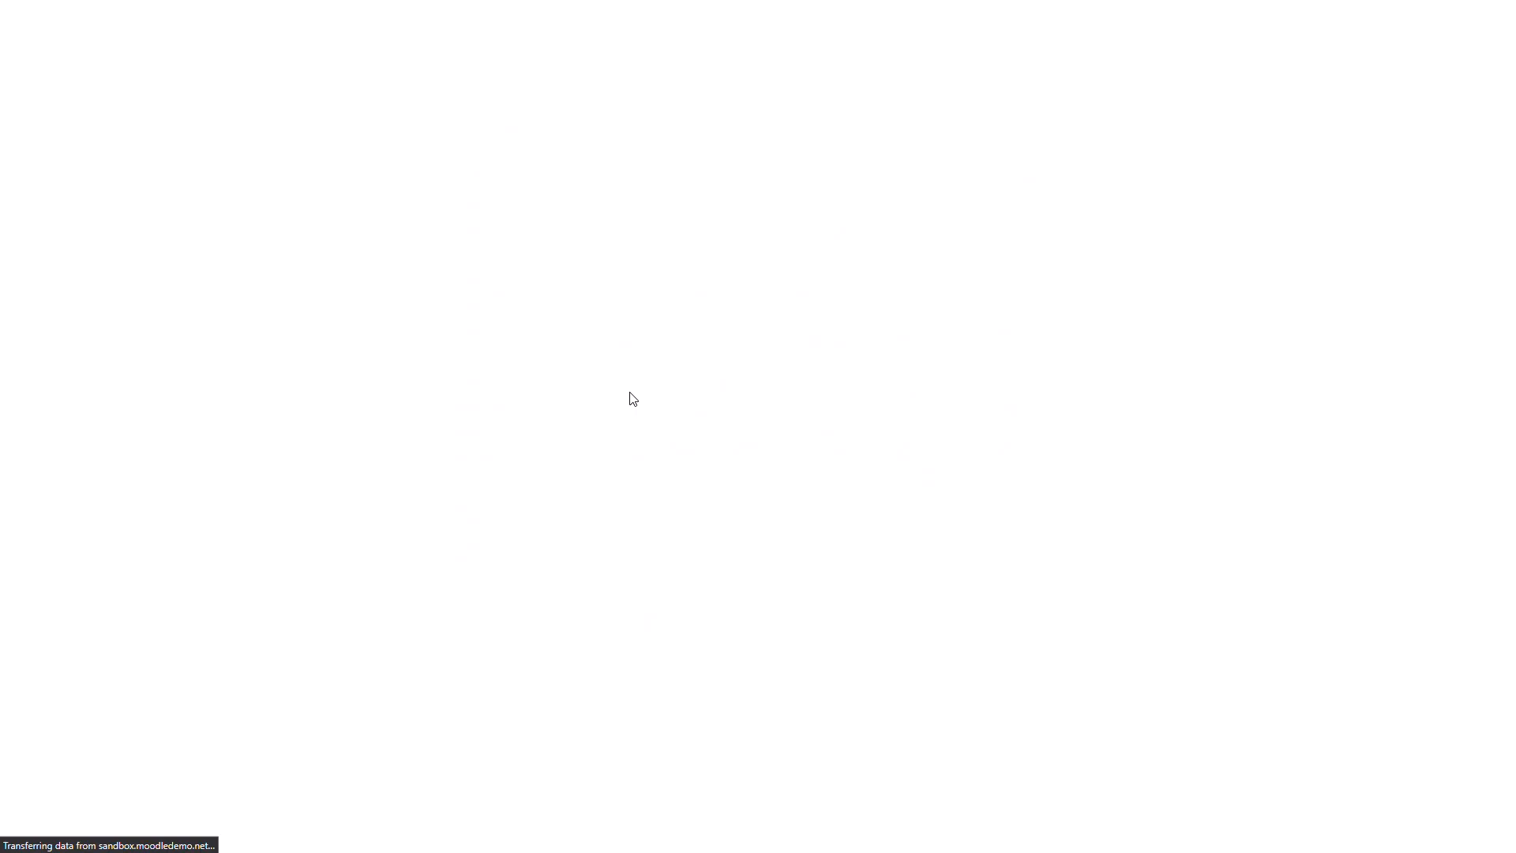
click(694, 296)
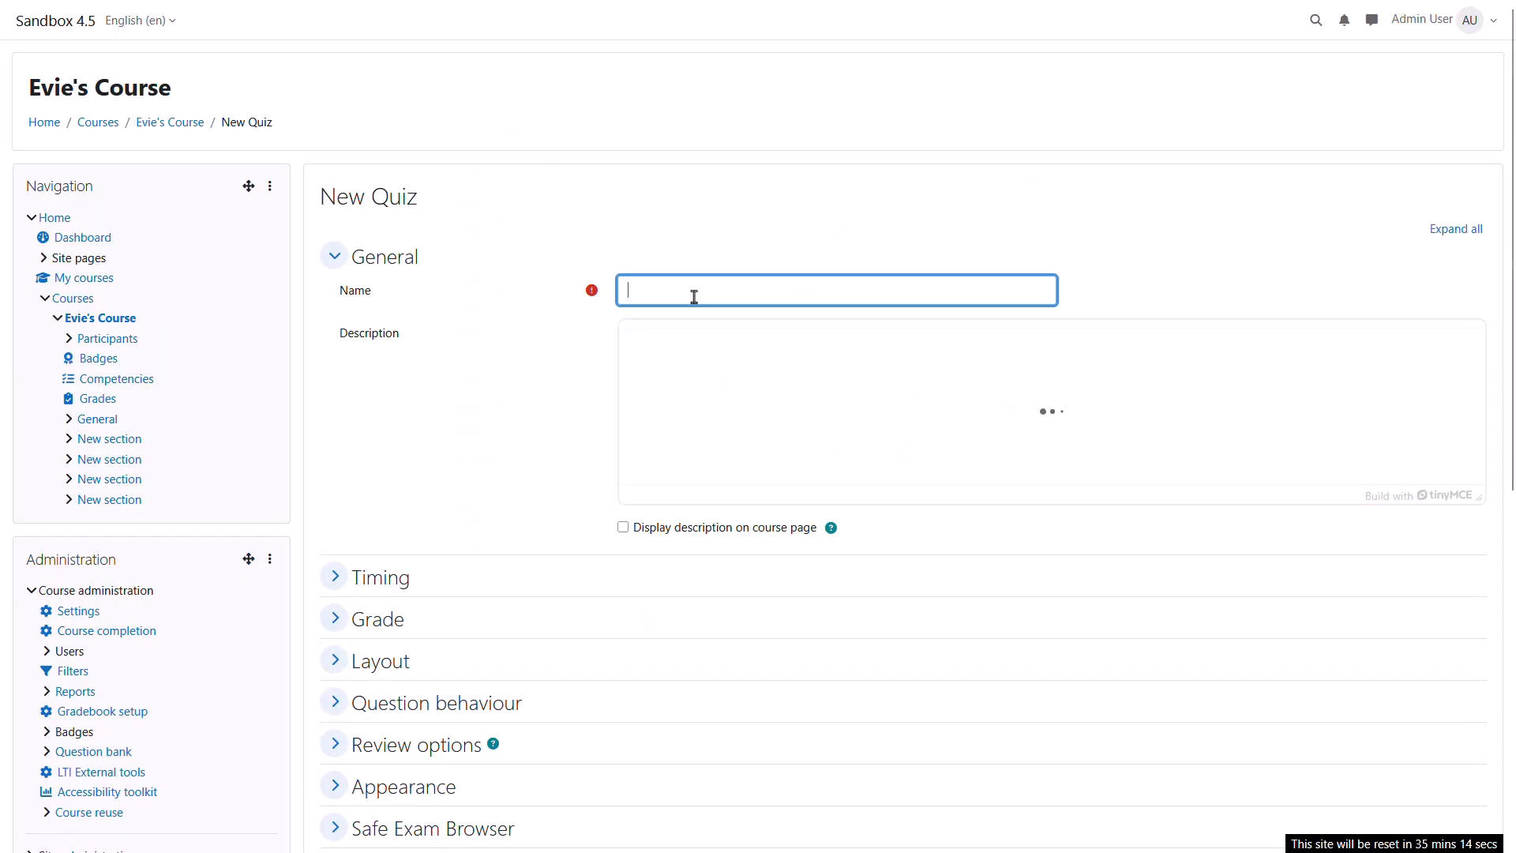
text(Sample Quiz)
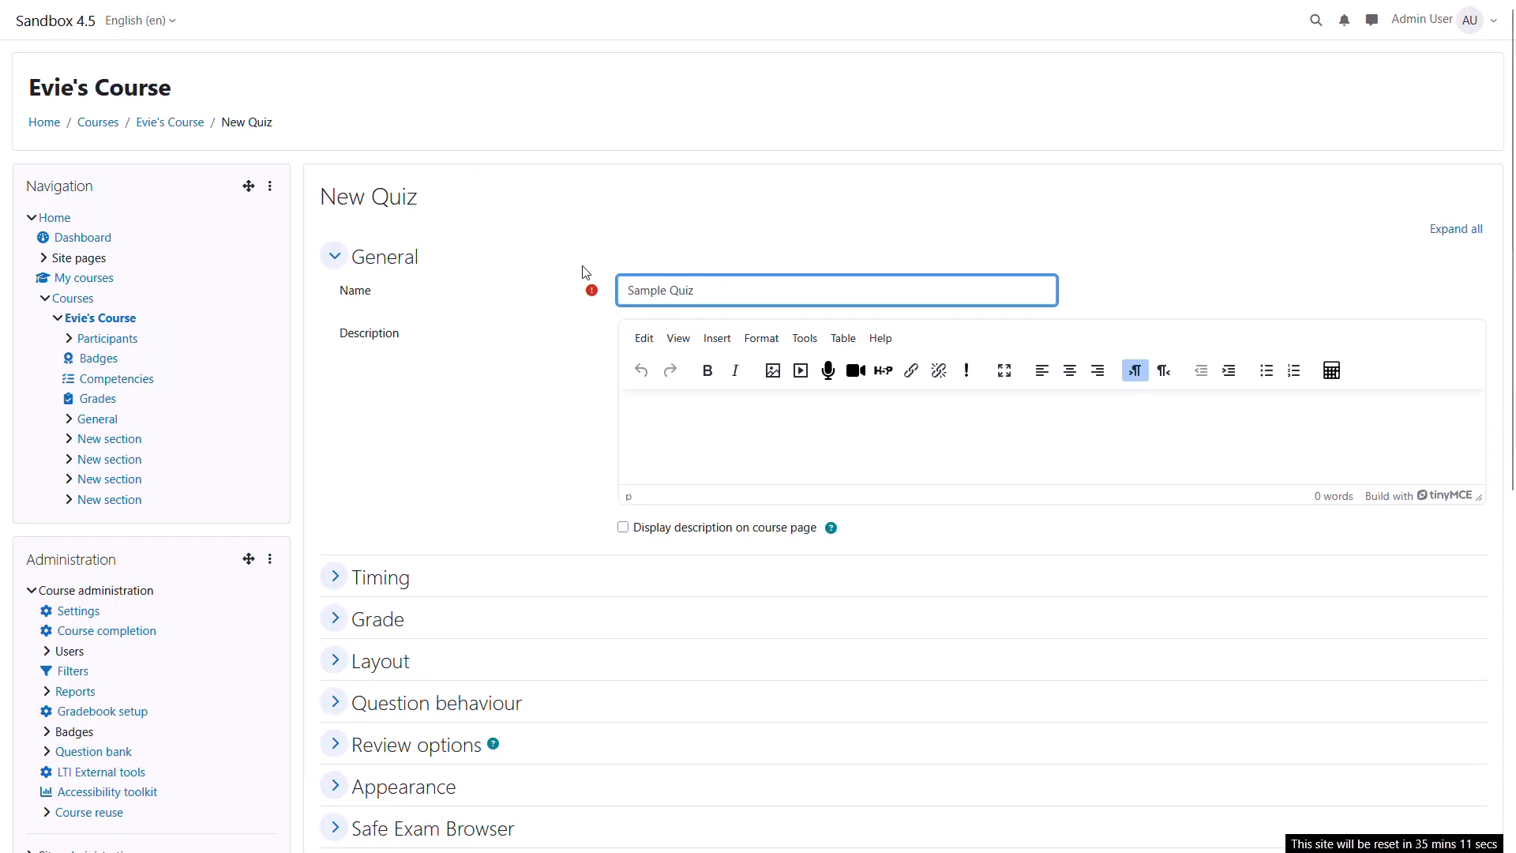
- Enable the quiz's opening and closing dates in the Timing settings and set the closing day to 7 April 2025
scroll(557, 285, down, 3)
scroll(557, 285, down, 3)
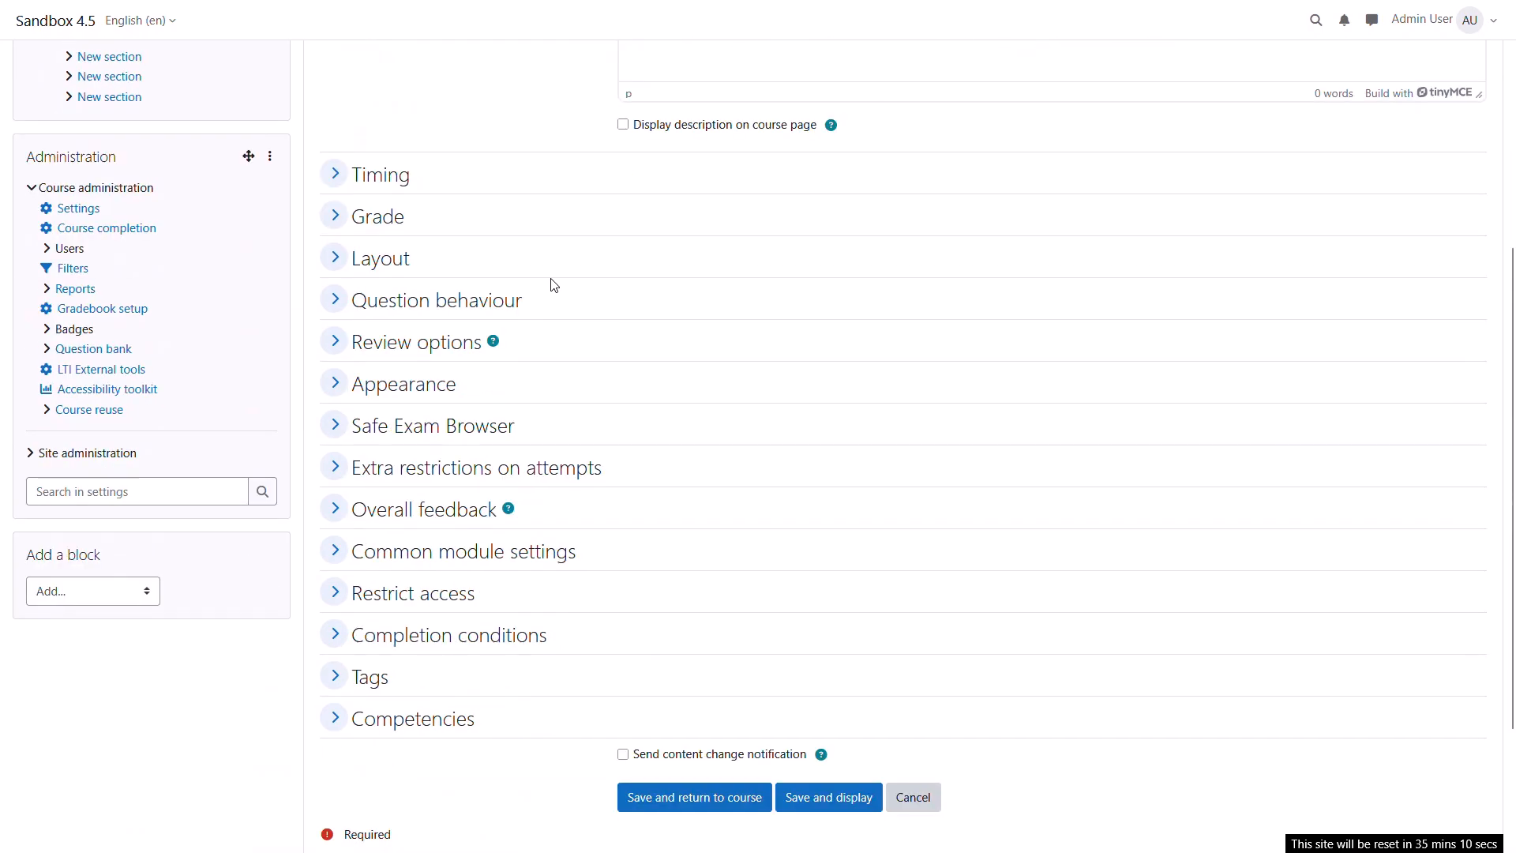
click(371, 94)
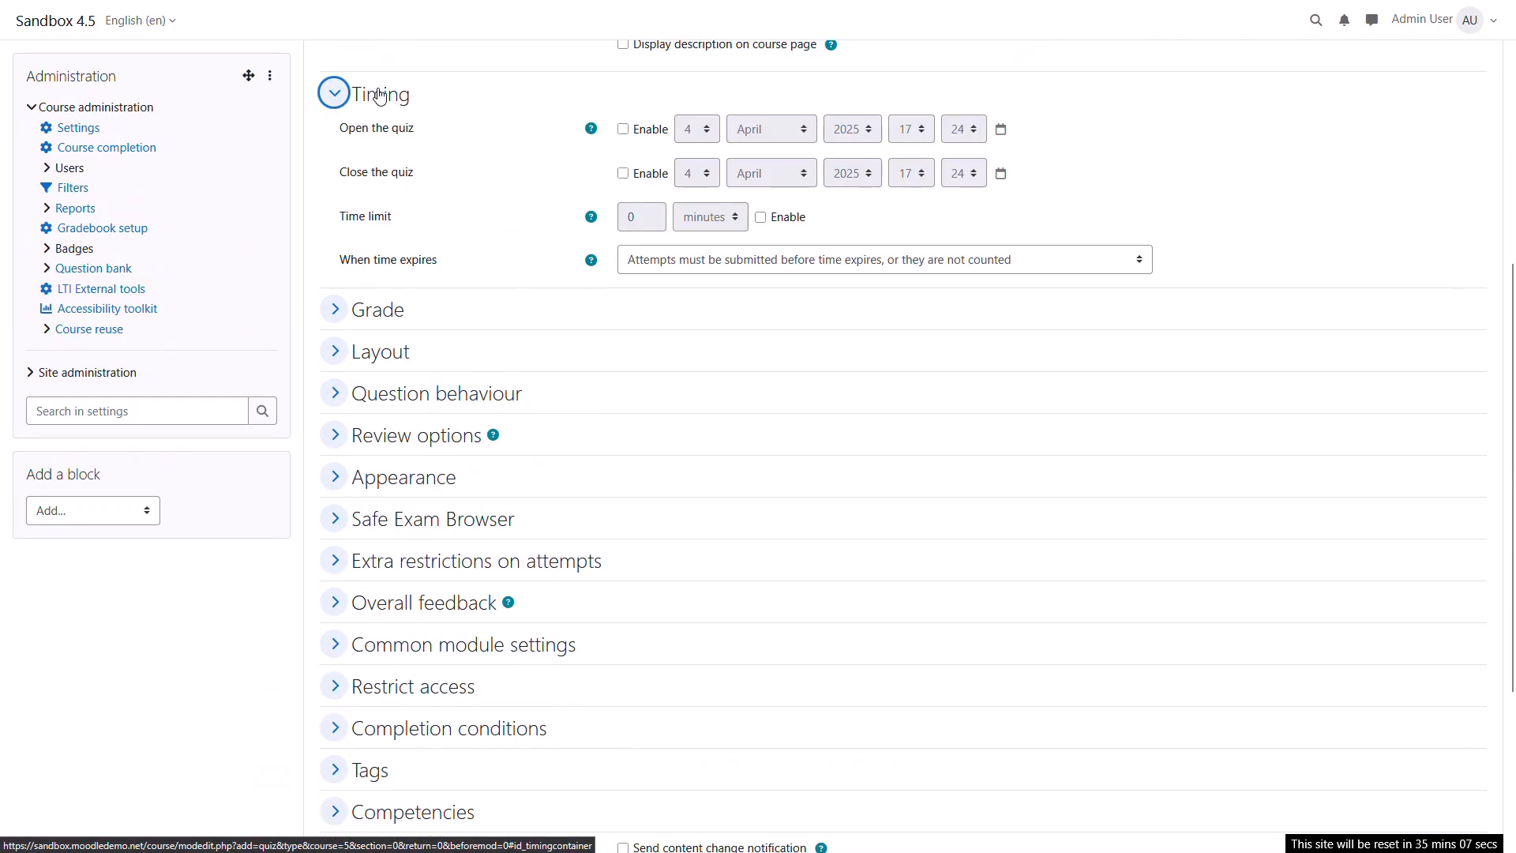
click(623, 130)
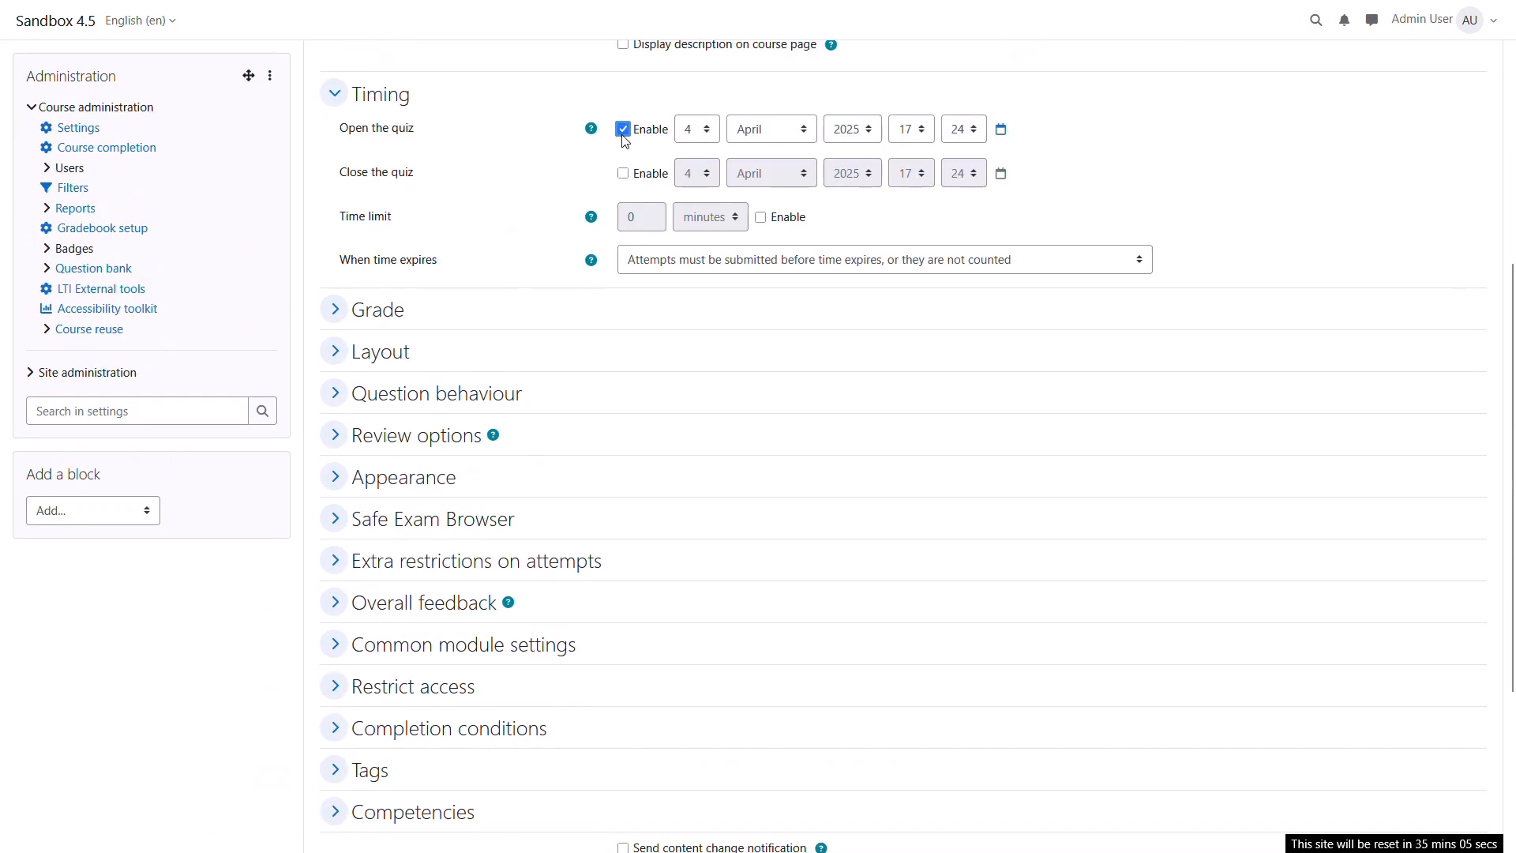
click(623, 173)
click(696, 173)
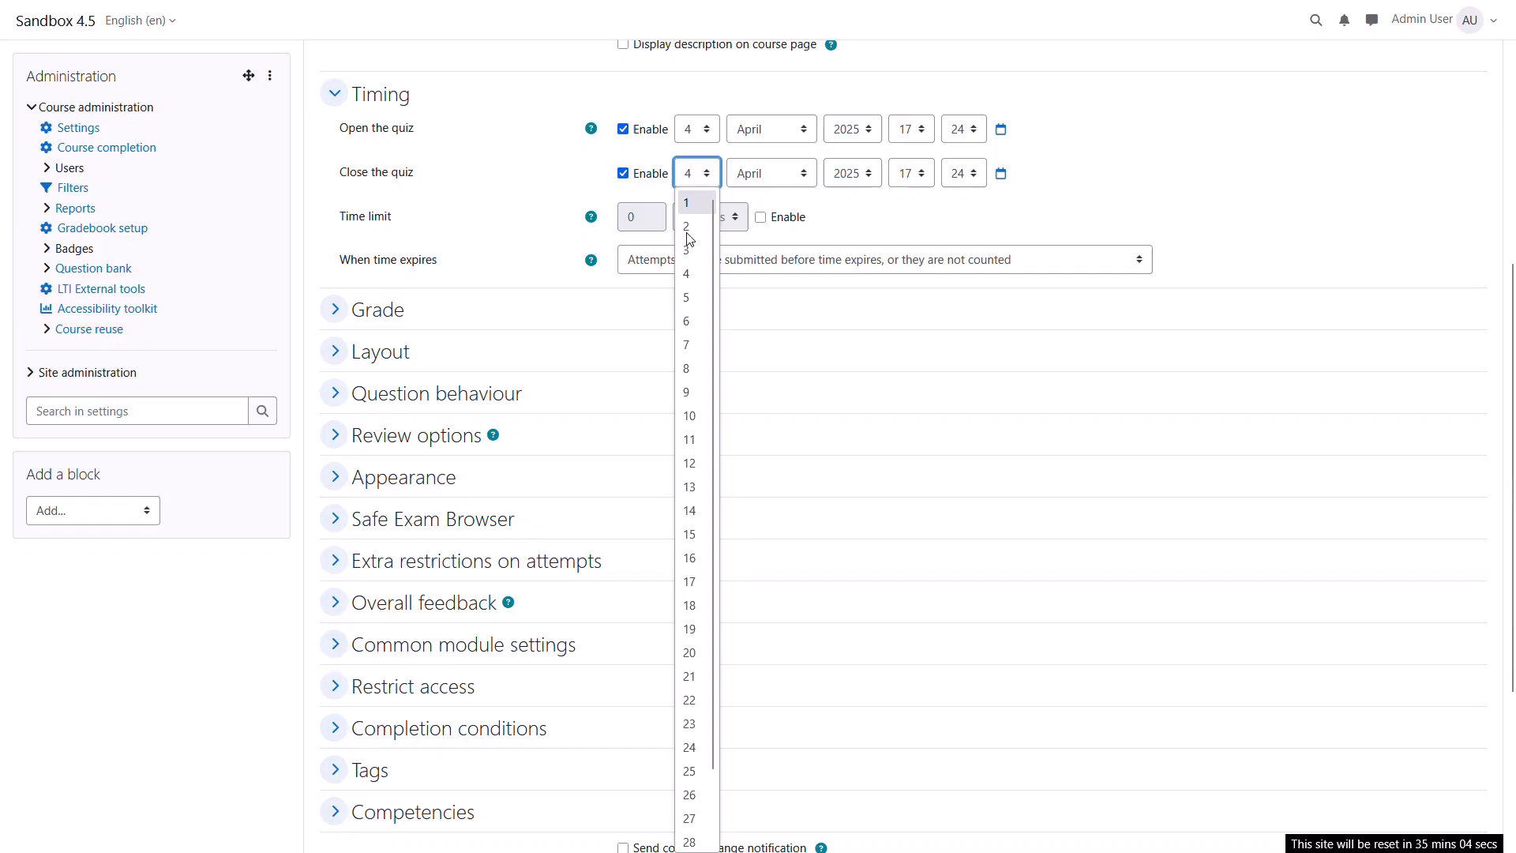
click(695, 347)
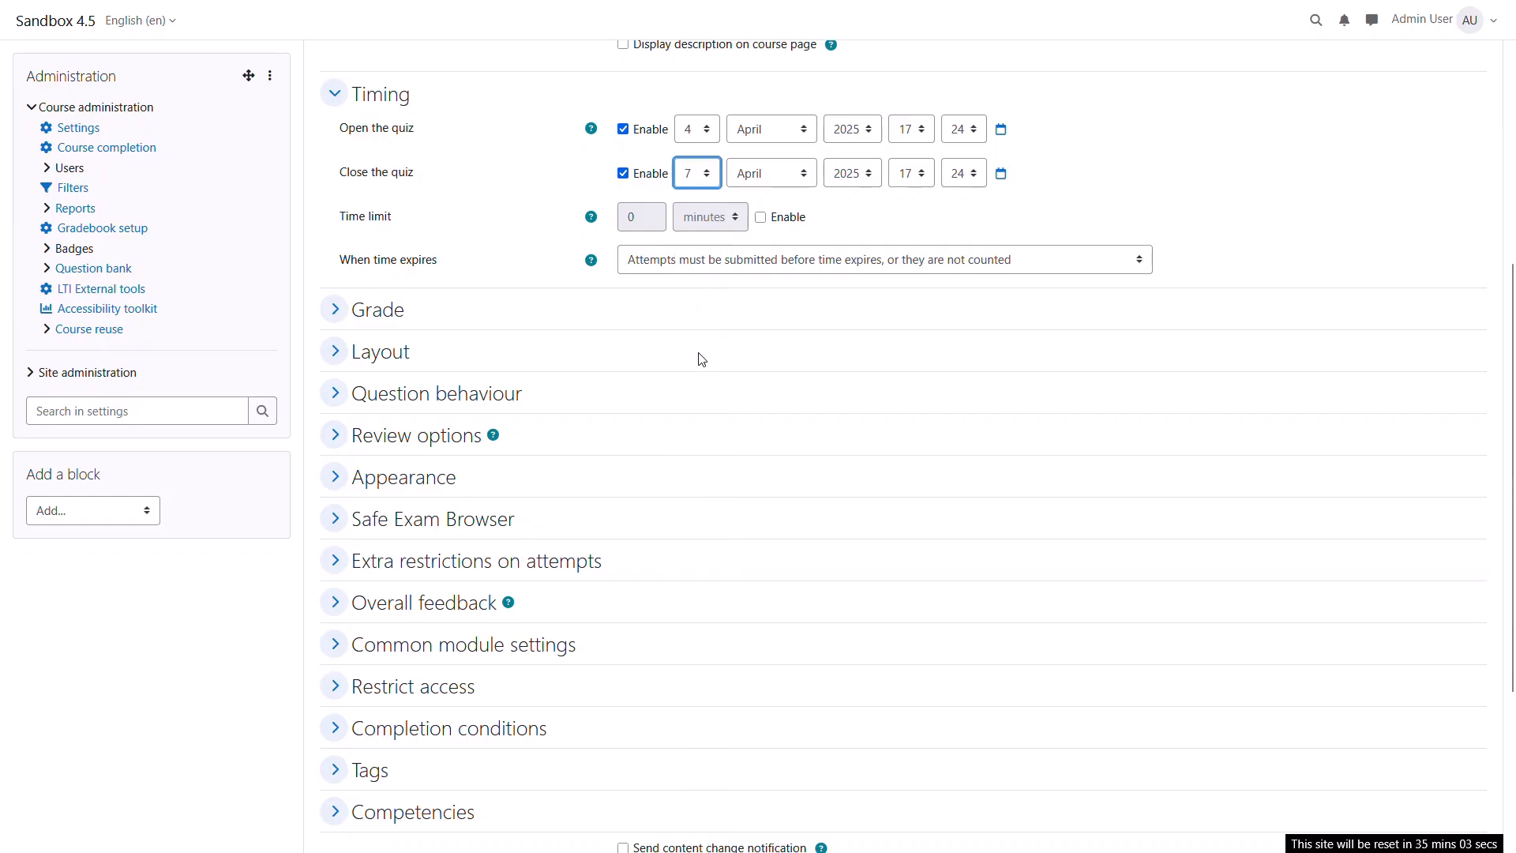
- Enable a time limit of 60 minutes and have open attempts submitted automatically when time expires
click(761, 218)
drag(640, 216, 620, 228)
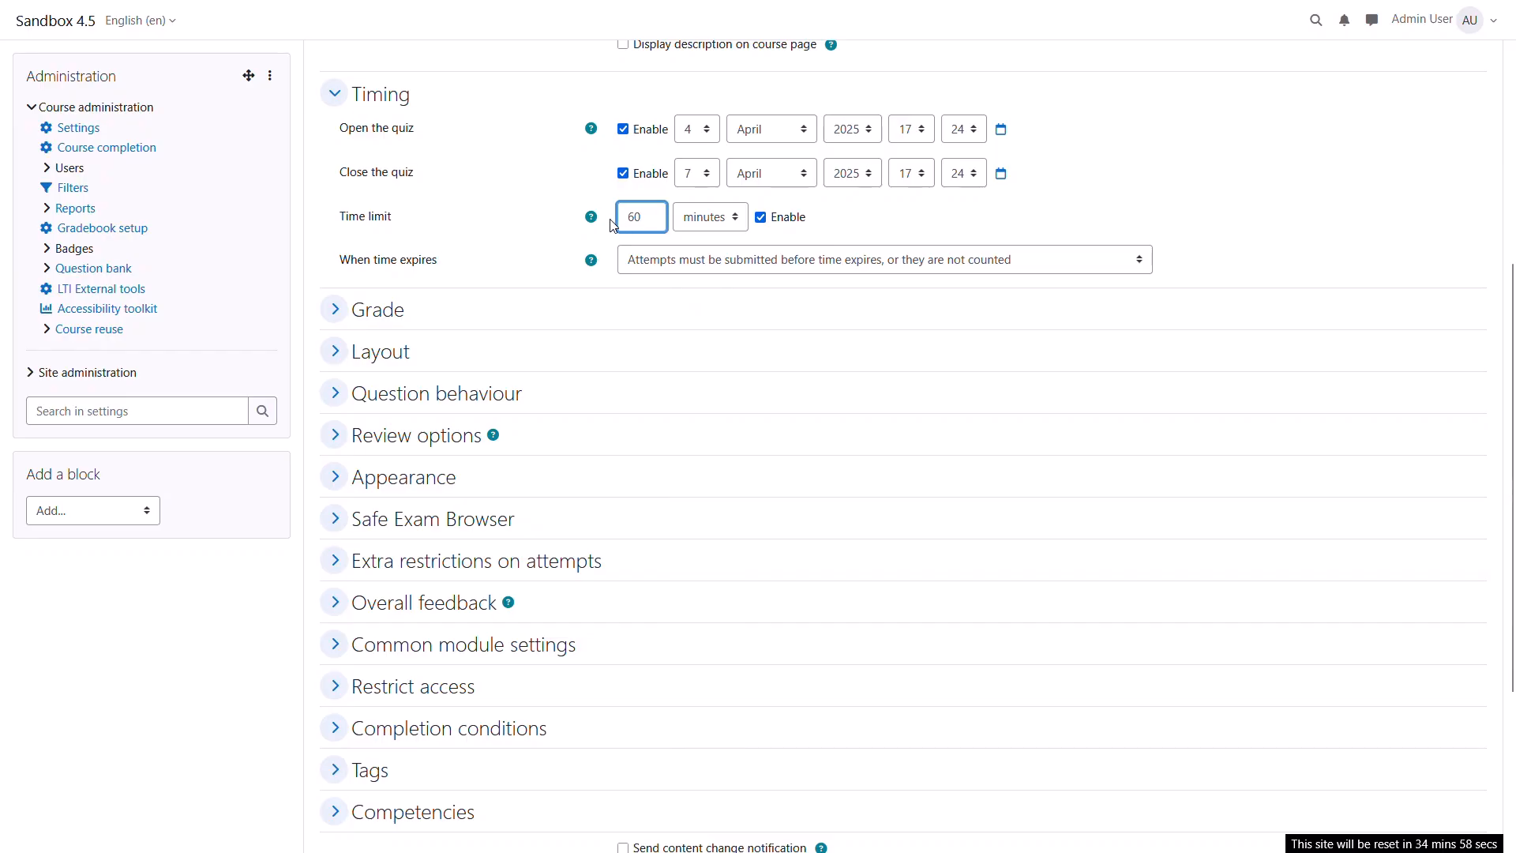
click(540, 217)
click(789, 271)
key(Escape)
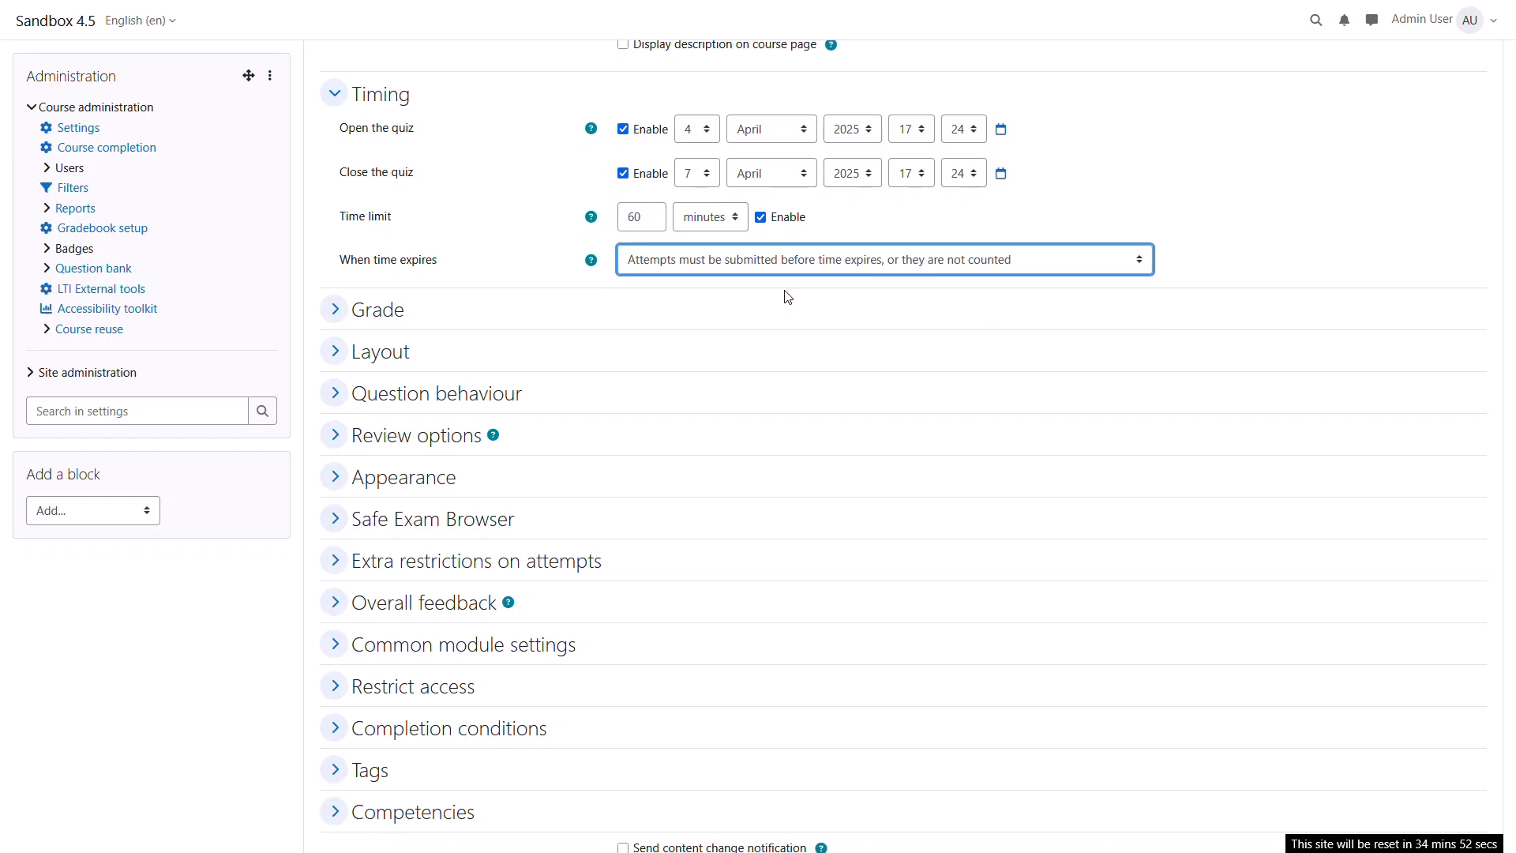
key(Up)
key(Up)
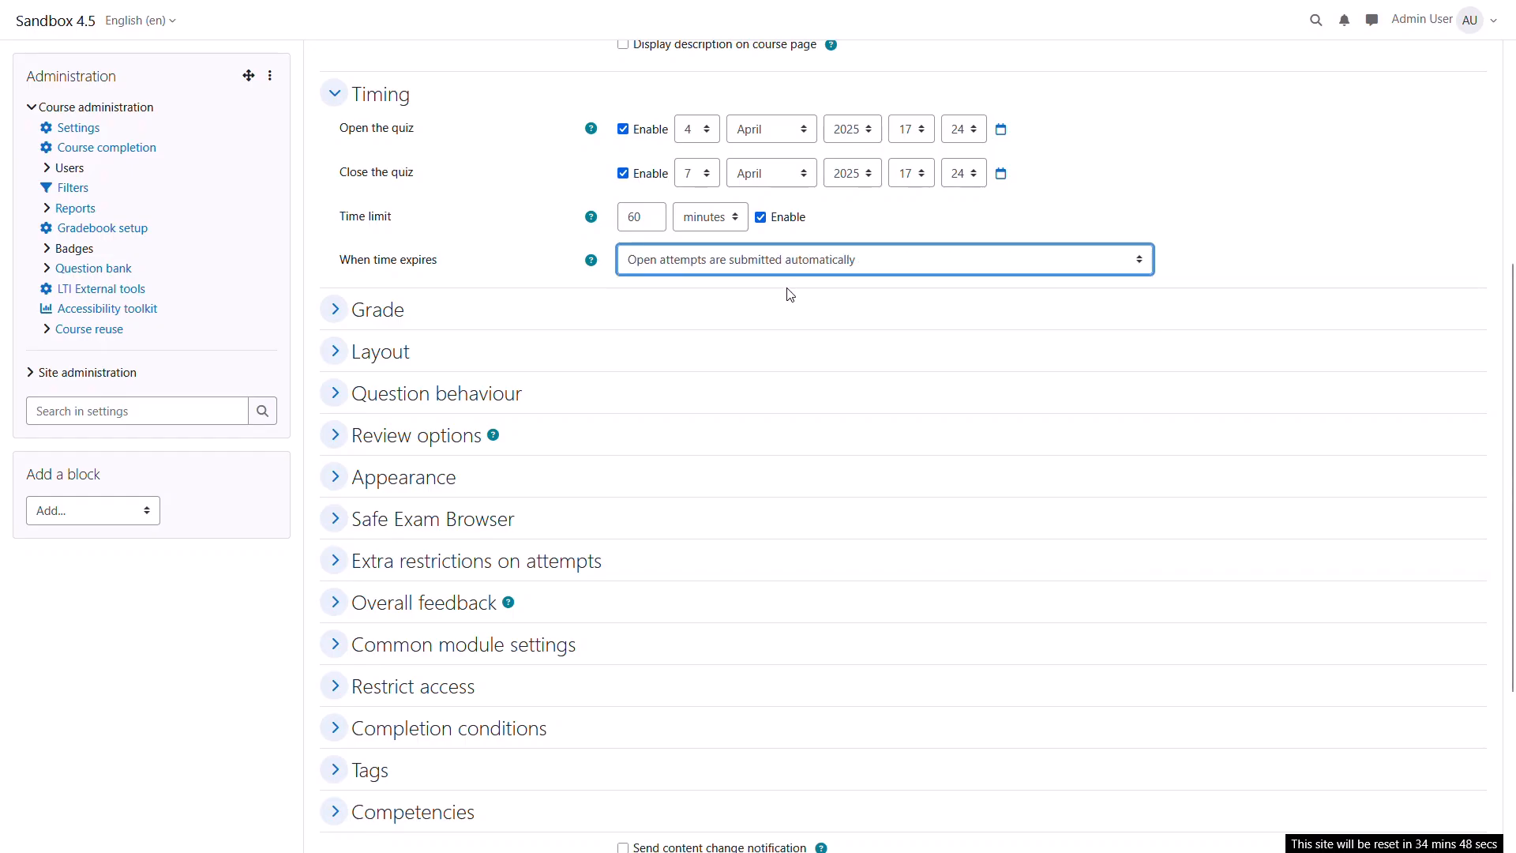
- In the Grade settings, allow 2 attempts and choose Highest grade as the grading method
scroll(653, 284, down, 2)
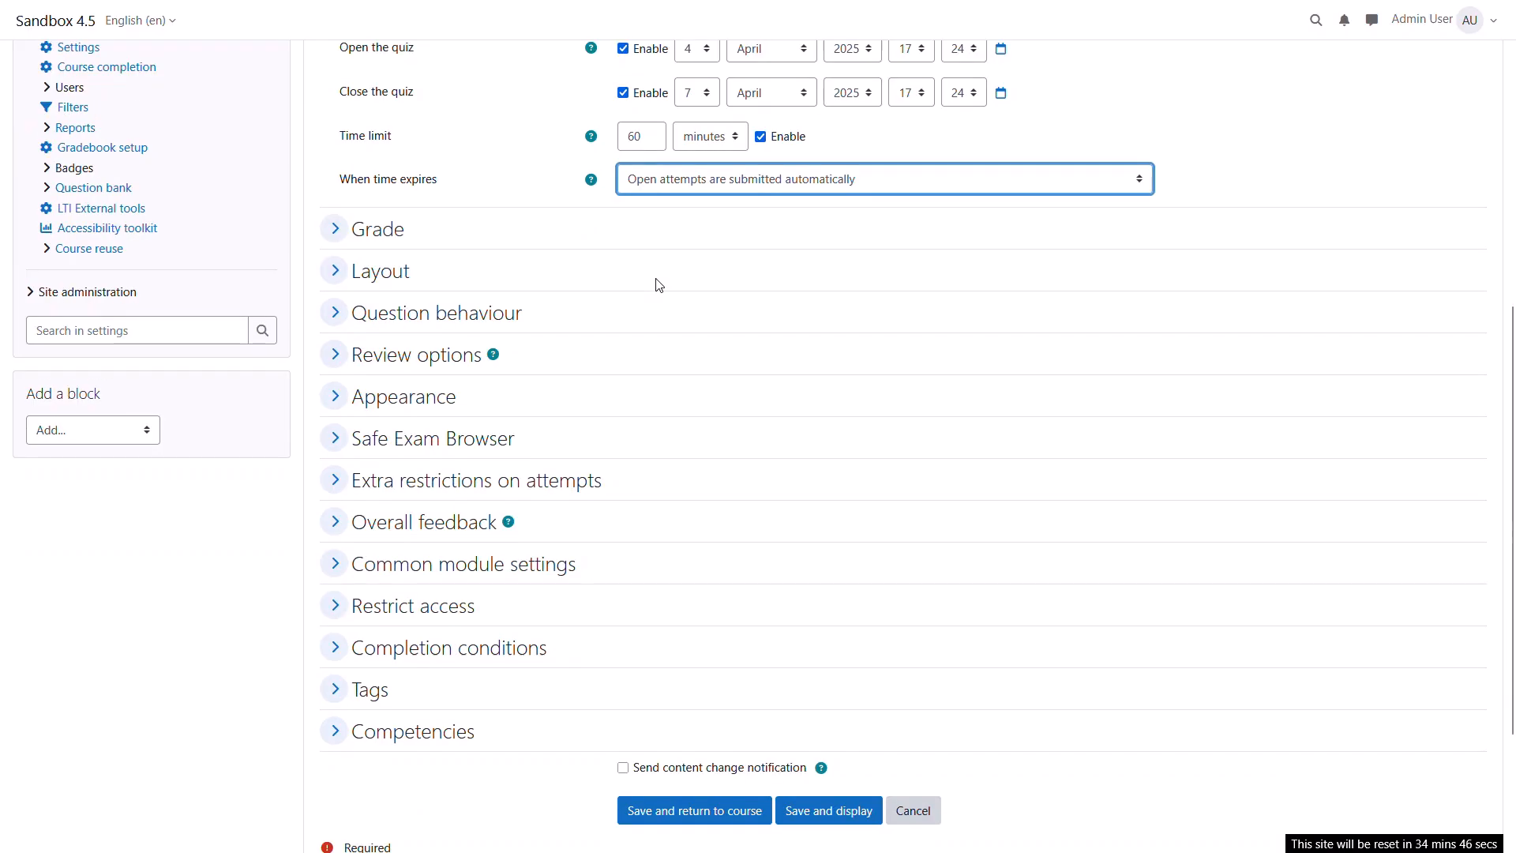
click(334, 149)
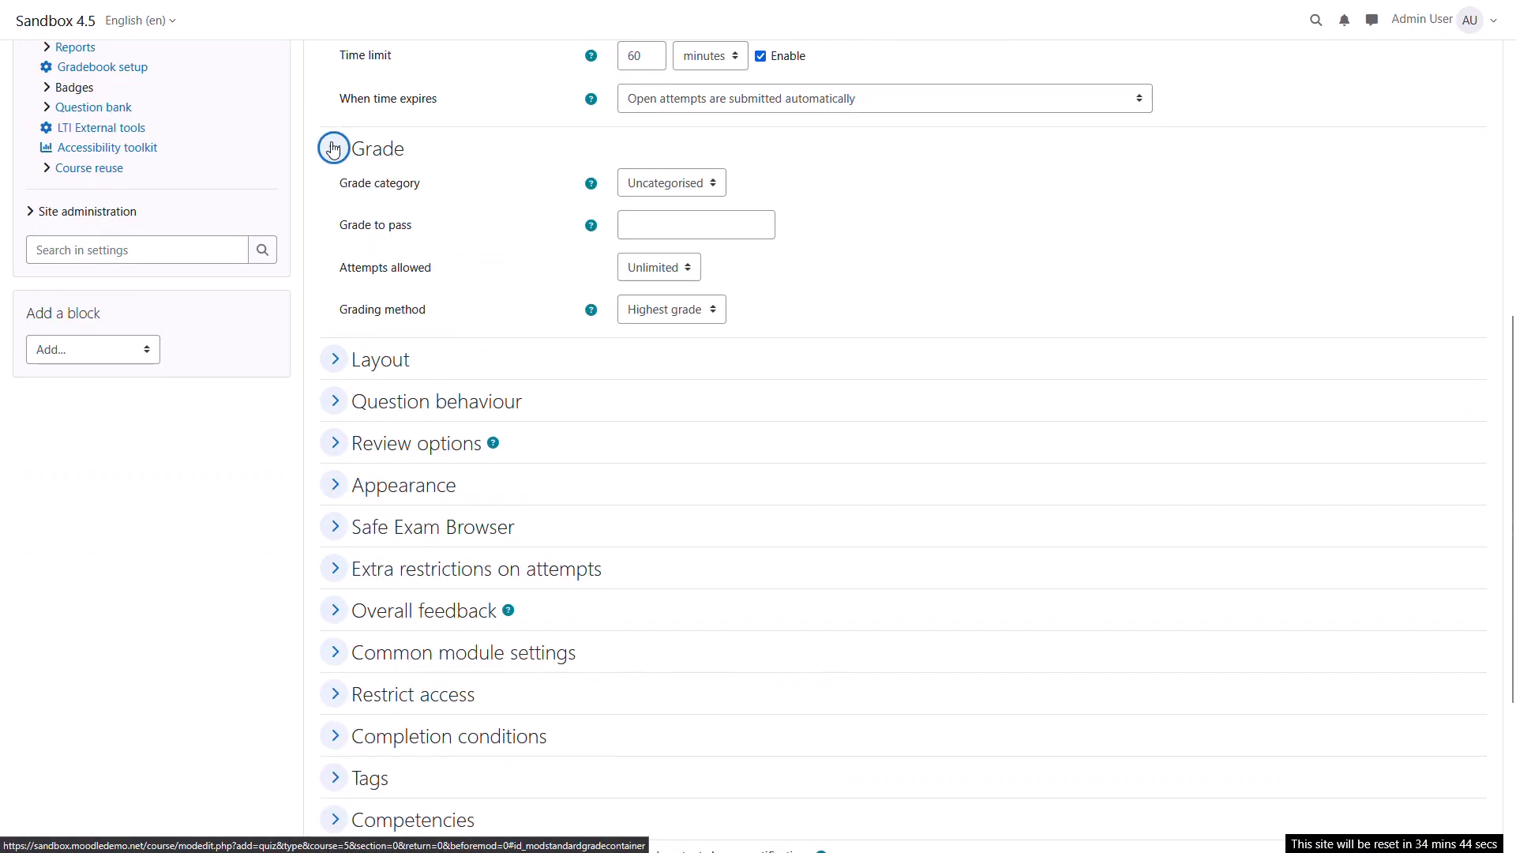
click(683, 186)
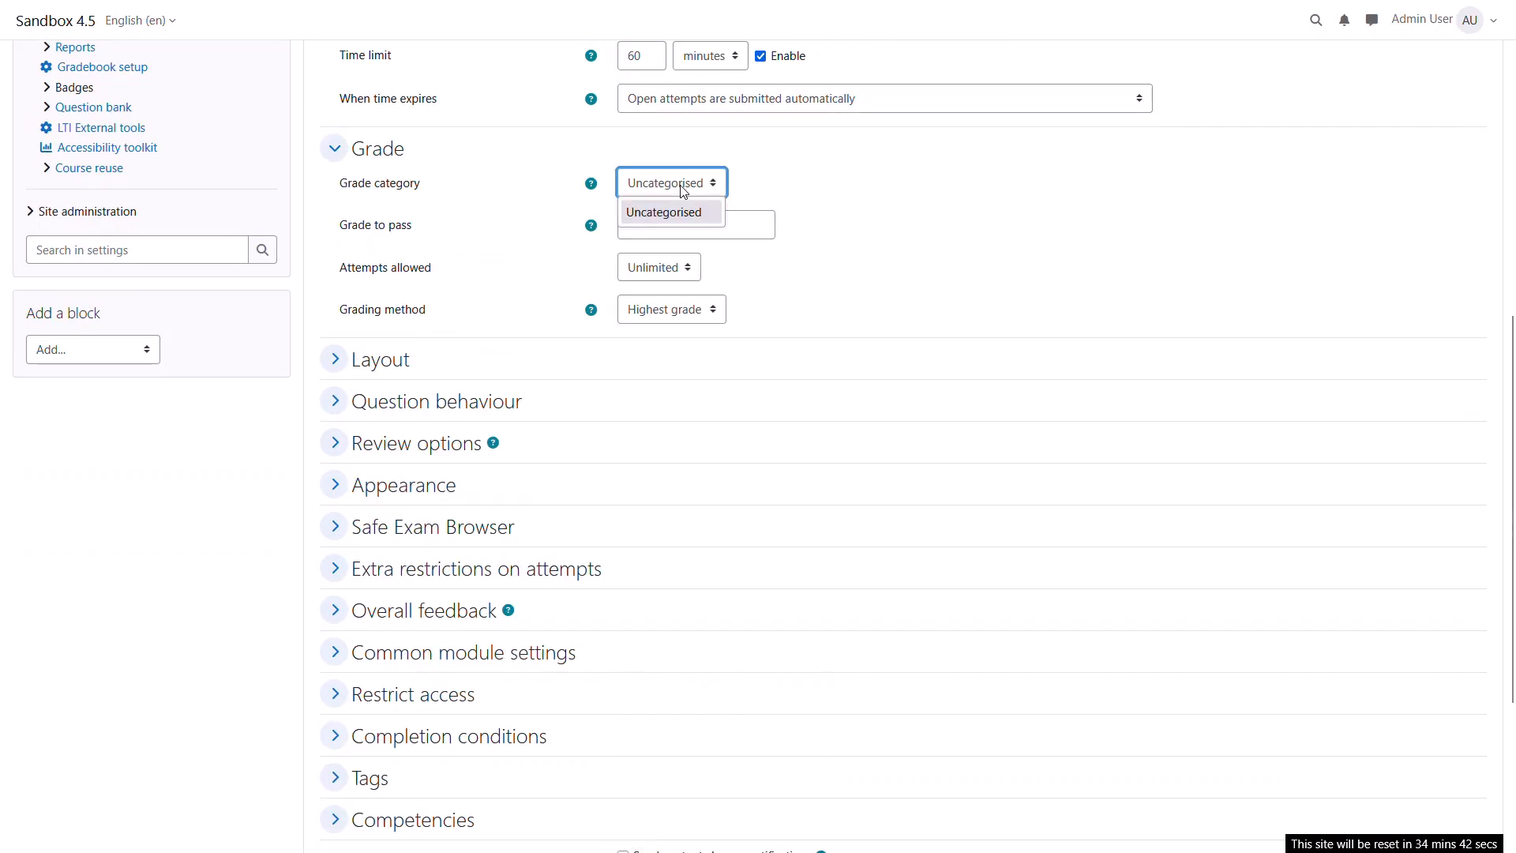
click(682, 186)
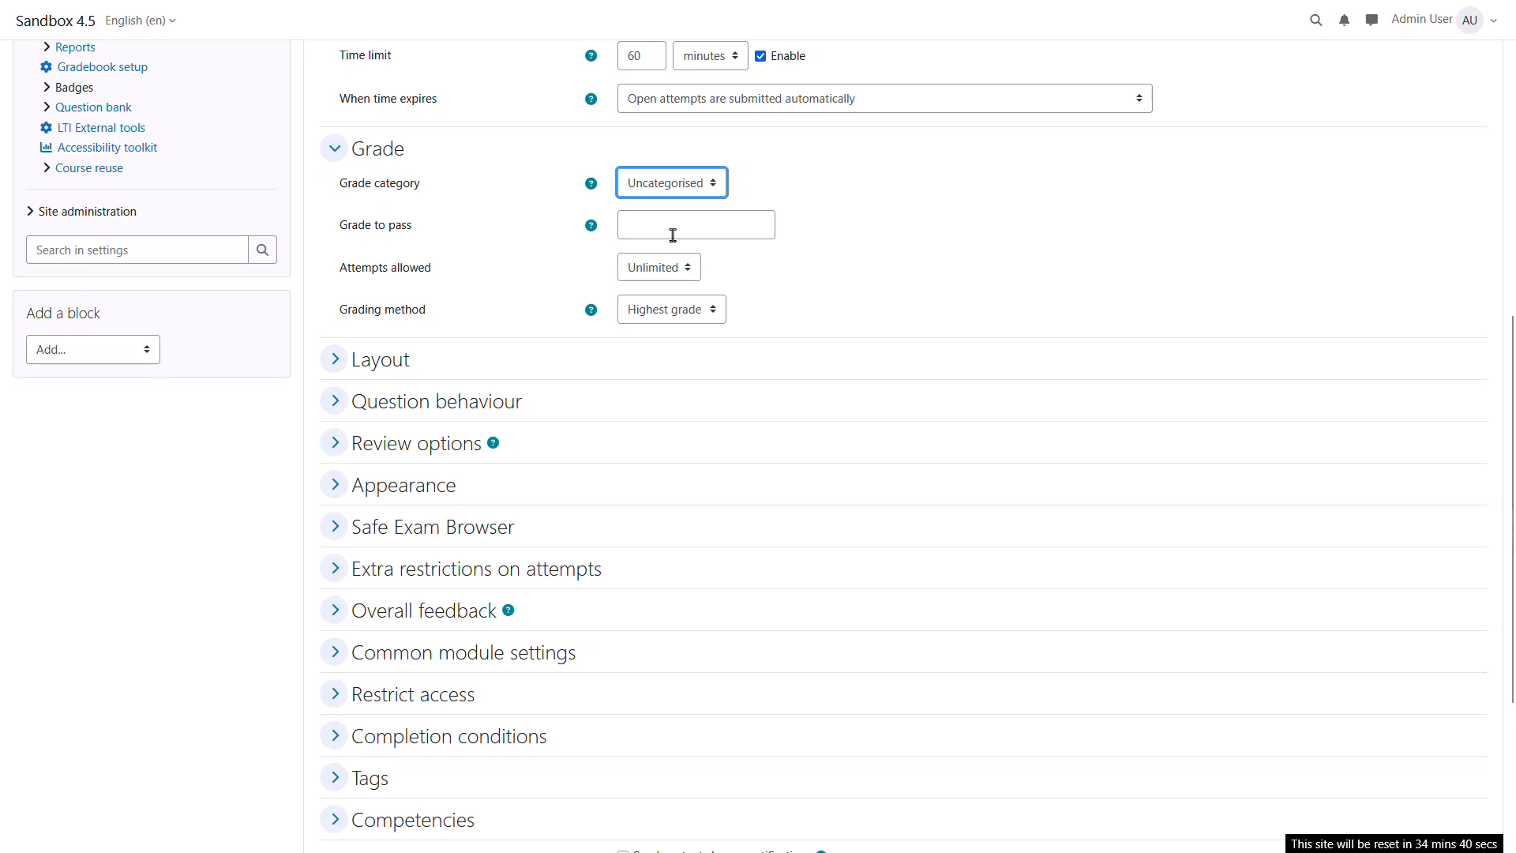
click(699, 273)
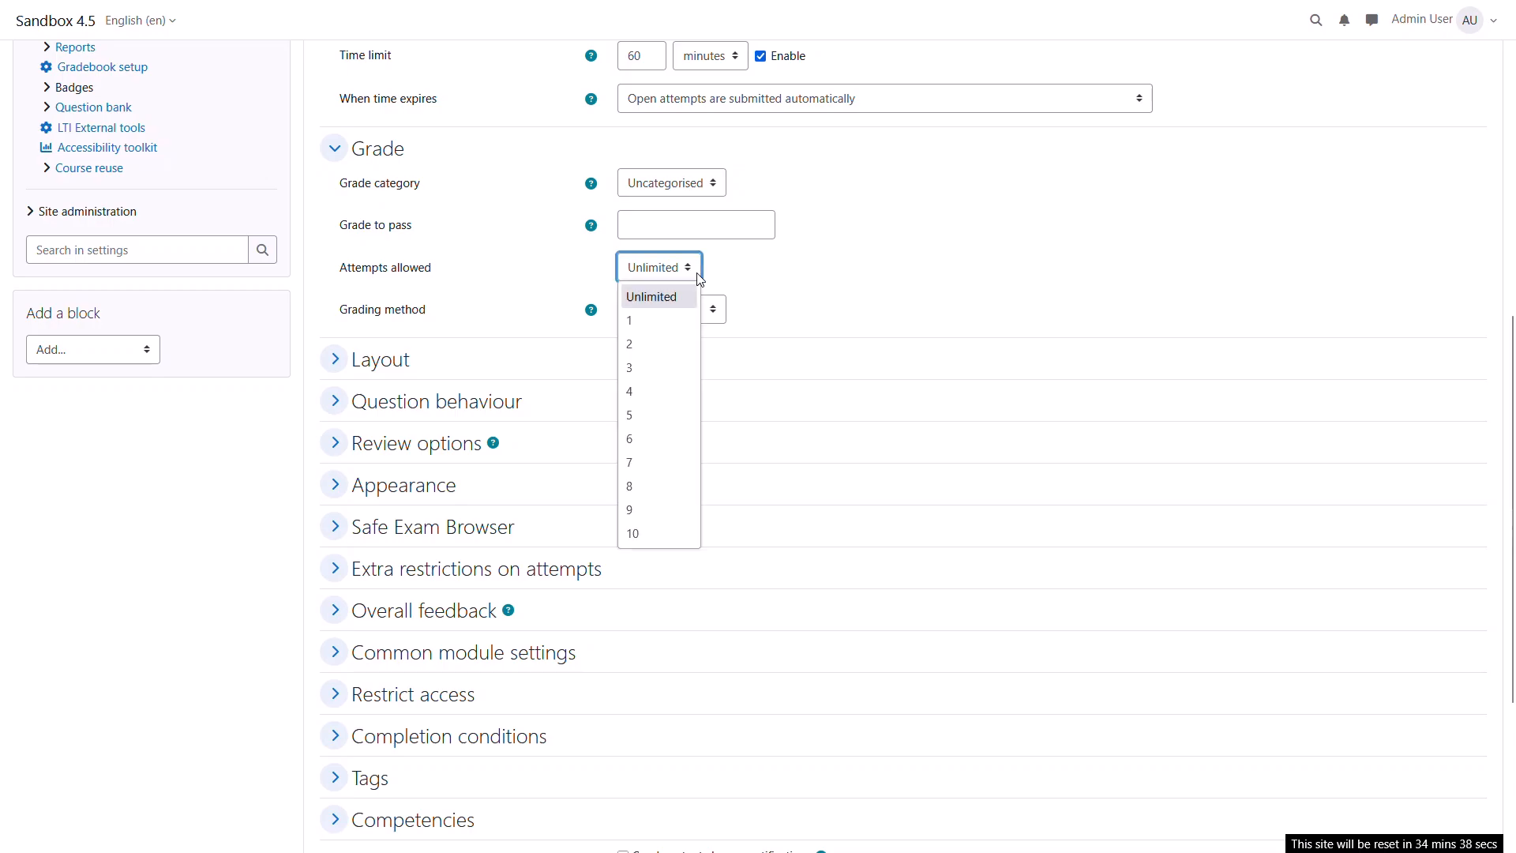
click(673, 345)
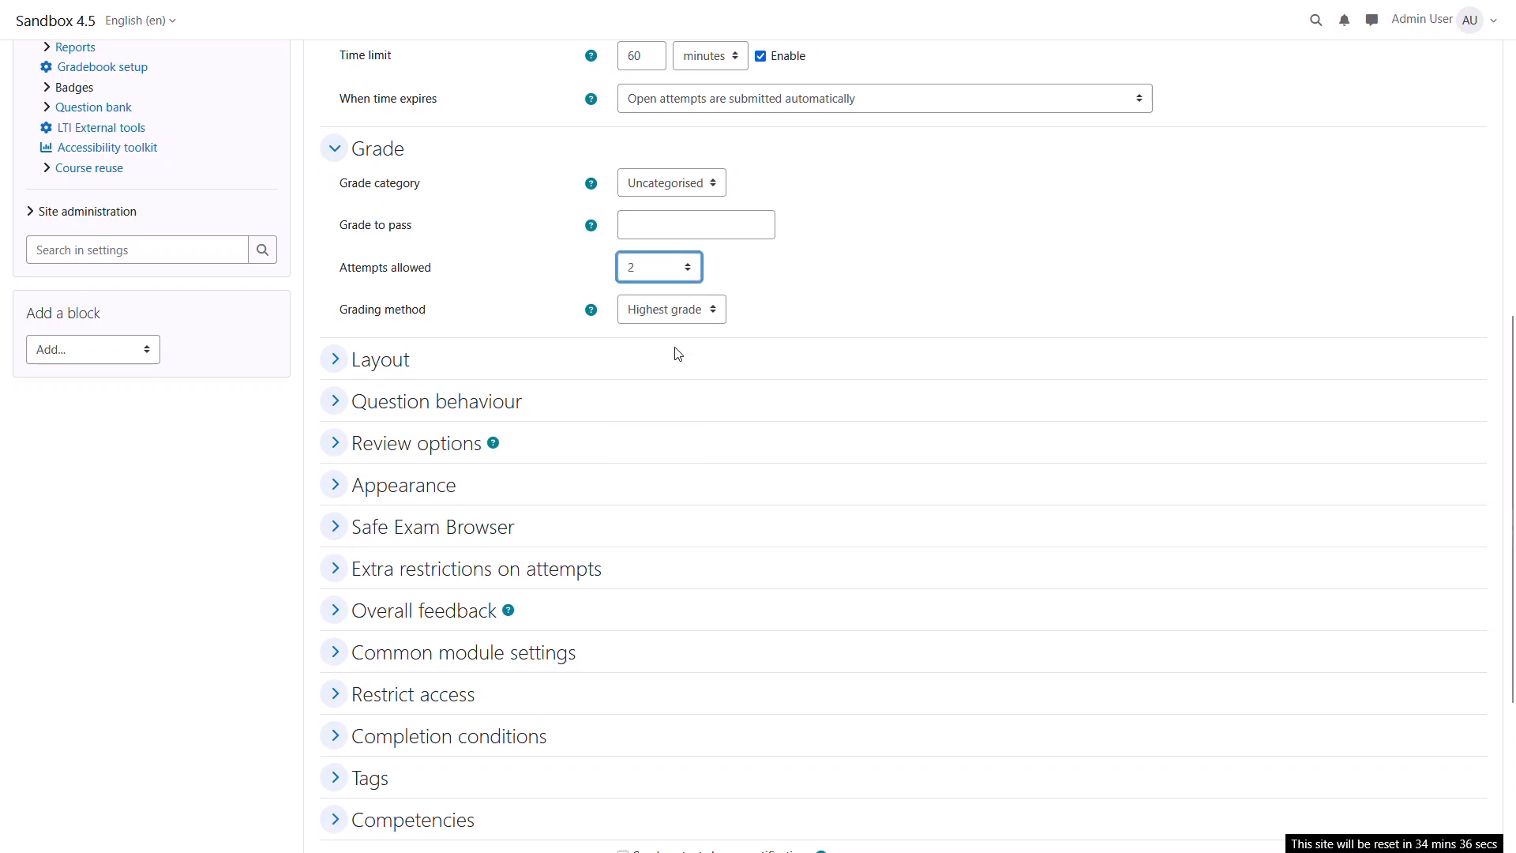
click(785, 322)
click(717, 316)
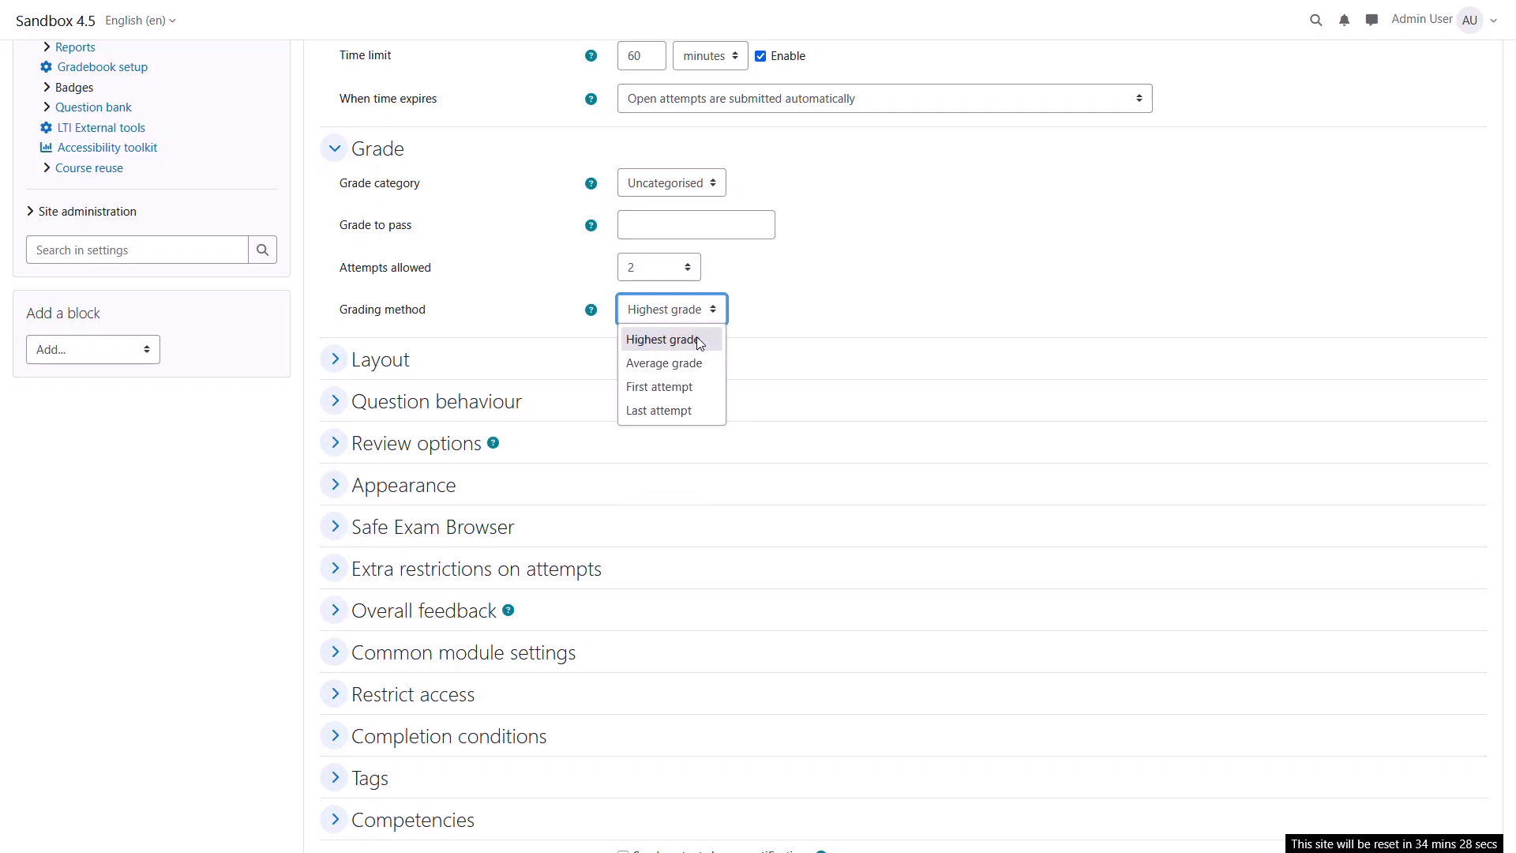
click(699, 340)
click(826, 304)
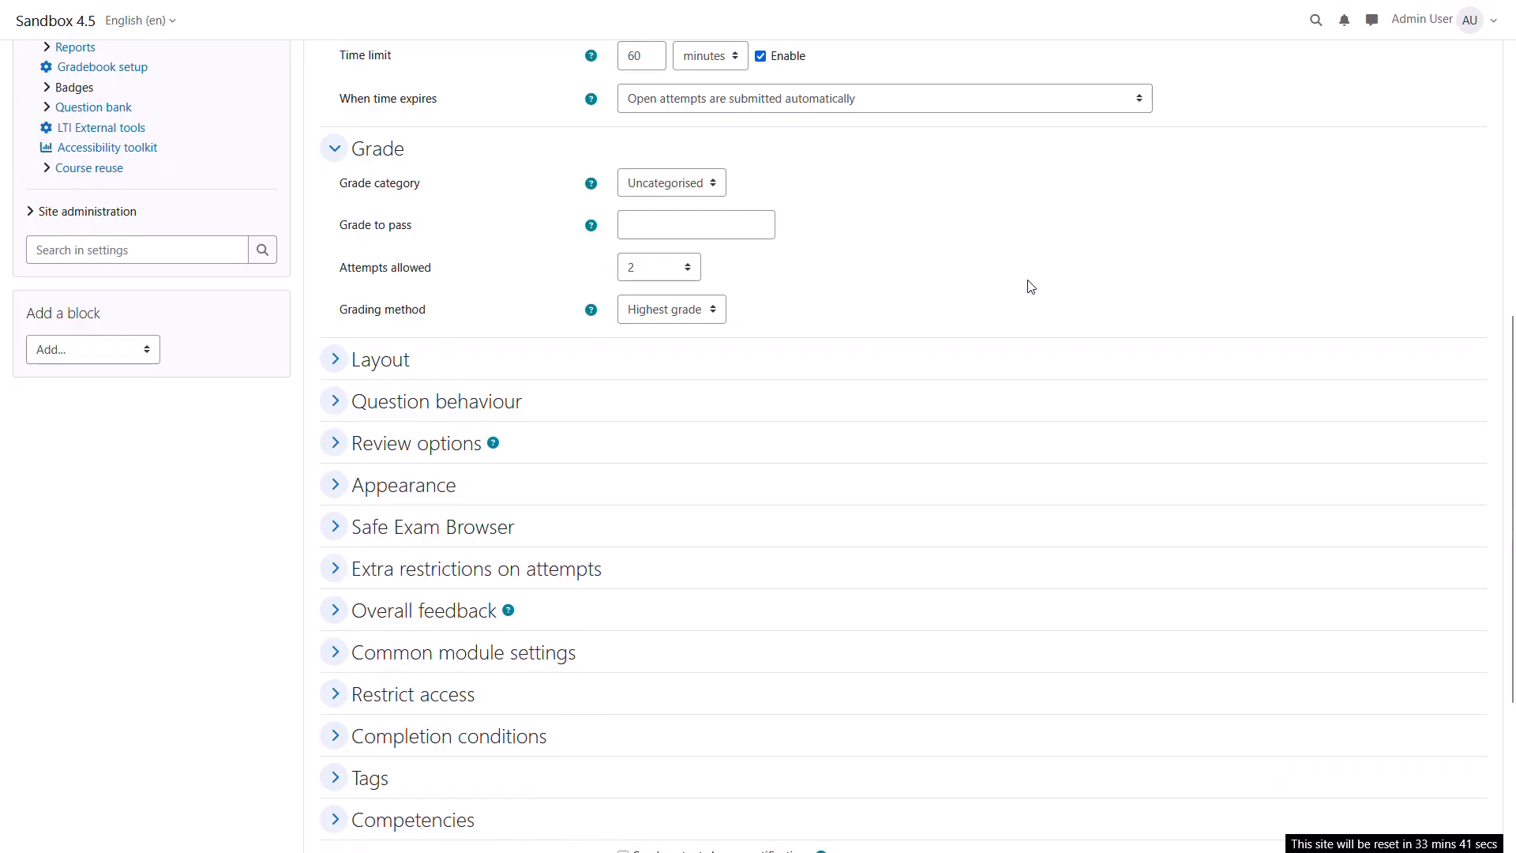
- In the Layout settings, set New page to "Never, all questions on one page"
click(334, 360)
scroll(765, 258, down, 3)
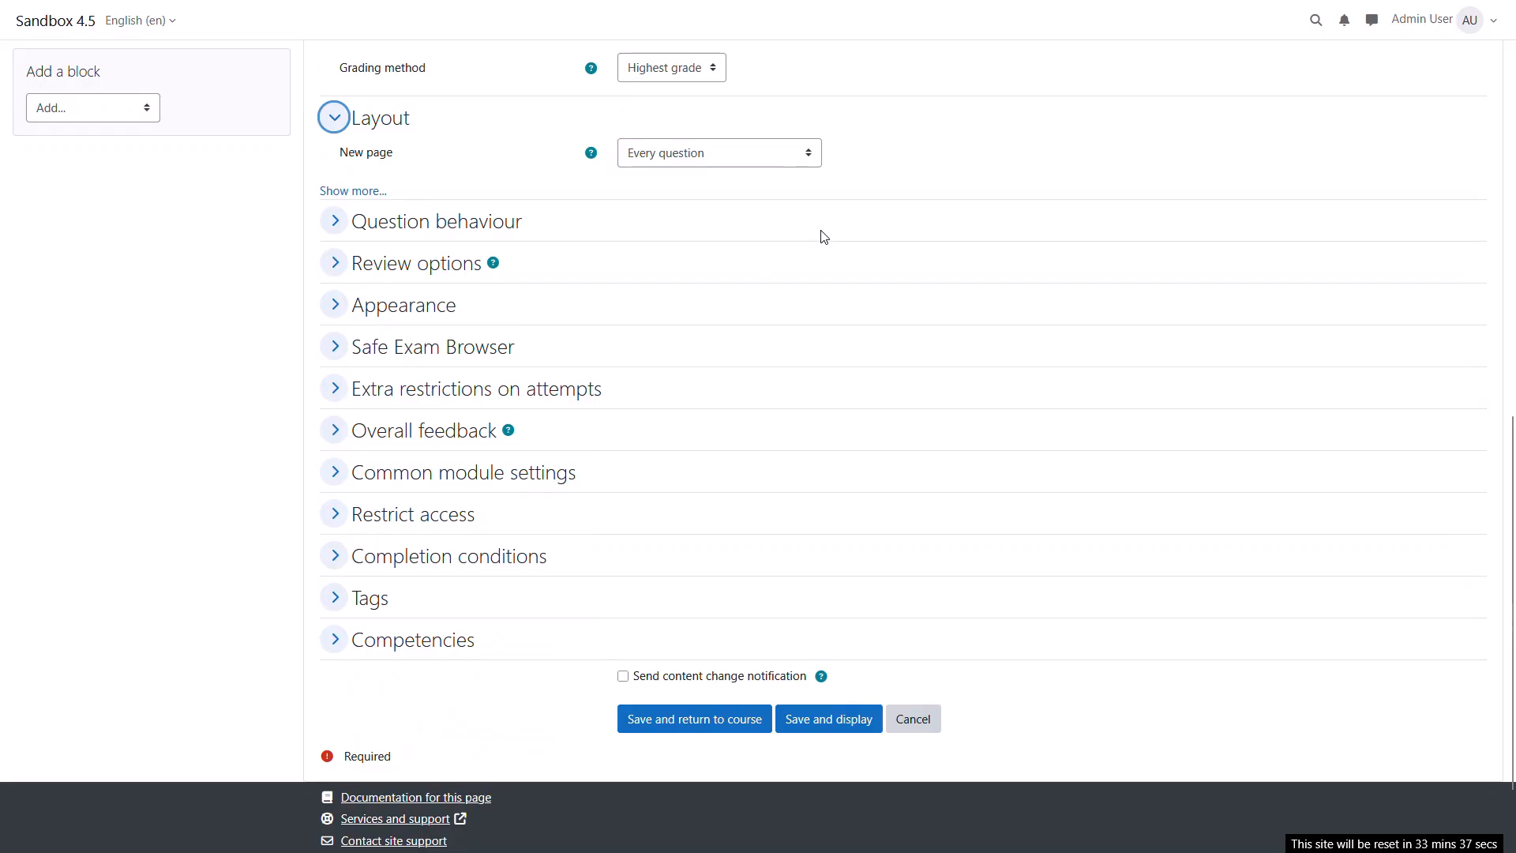
click(786, 161)
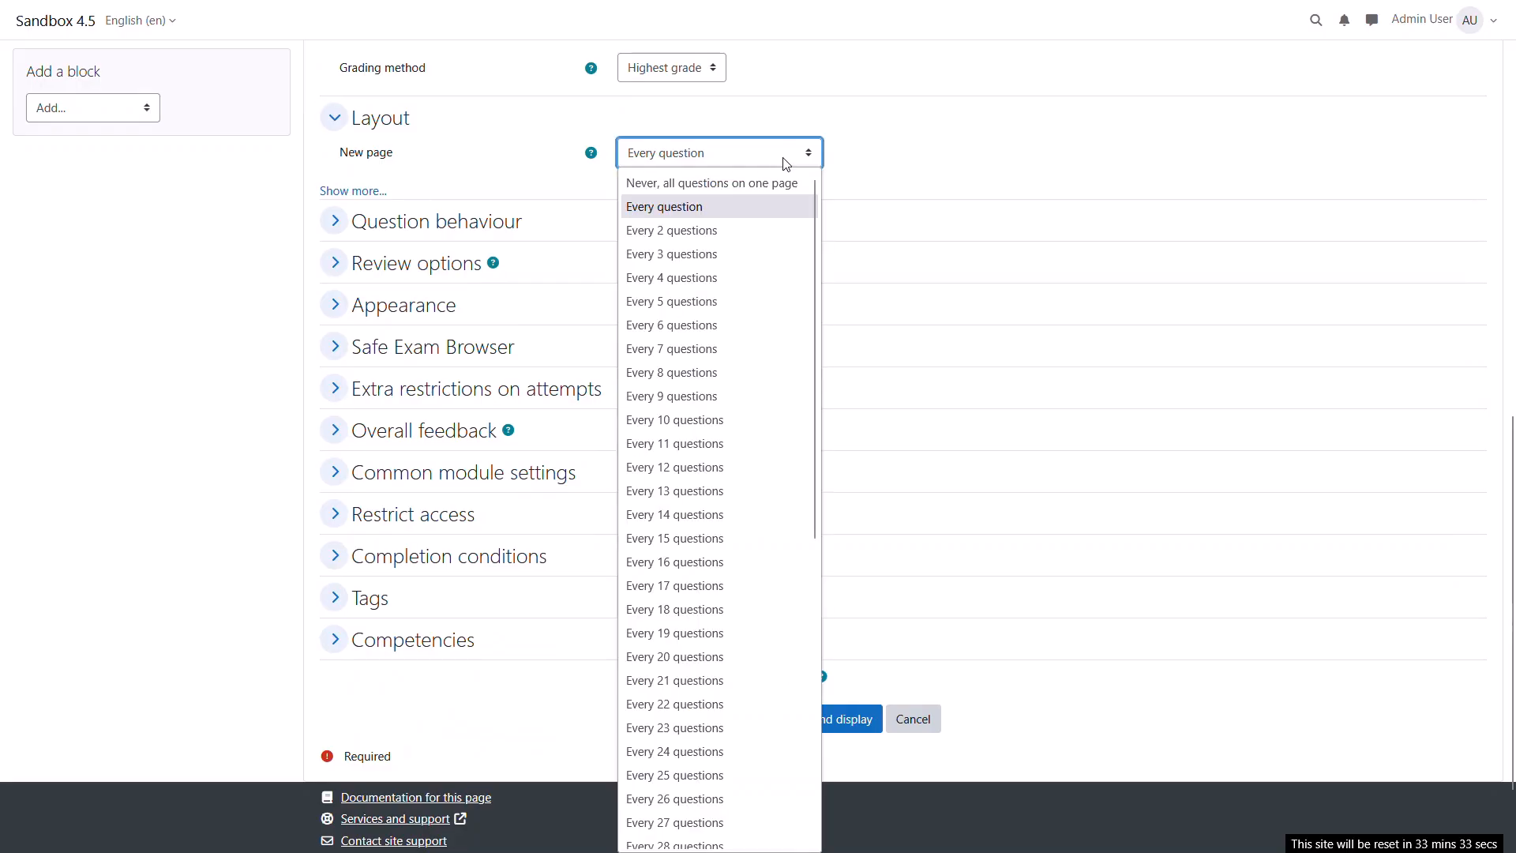
click(709, 184)
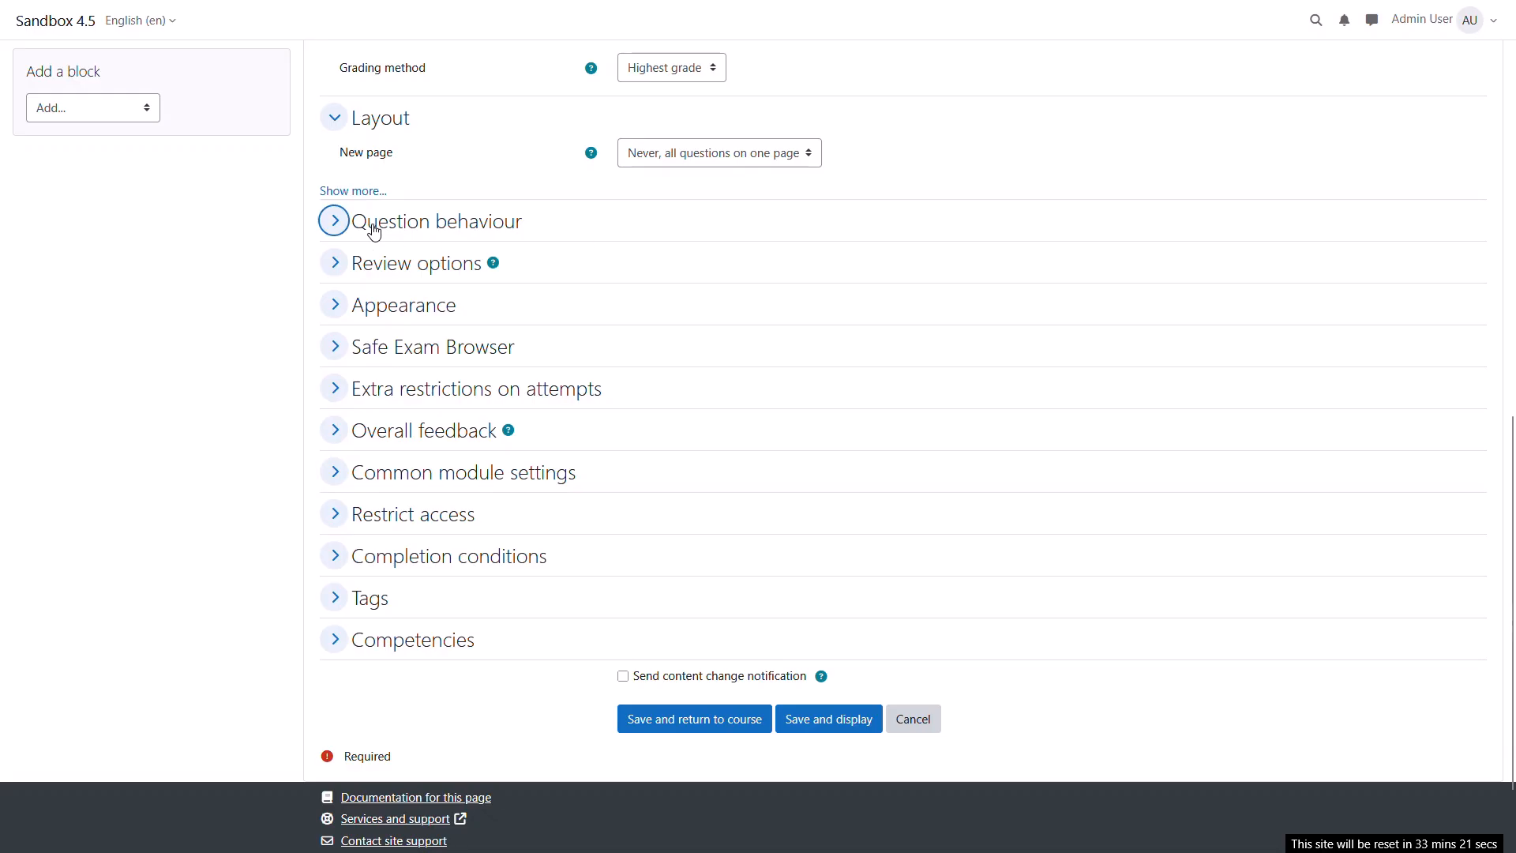
- In the Question behaviour settings, choose Deferred feedback for how questions behave
click(326, 222)
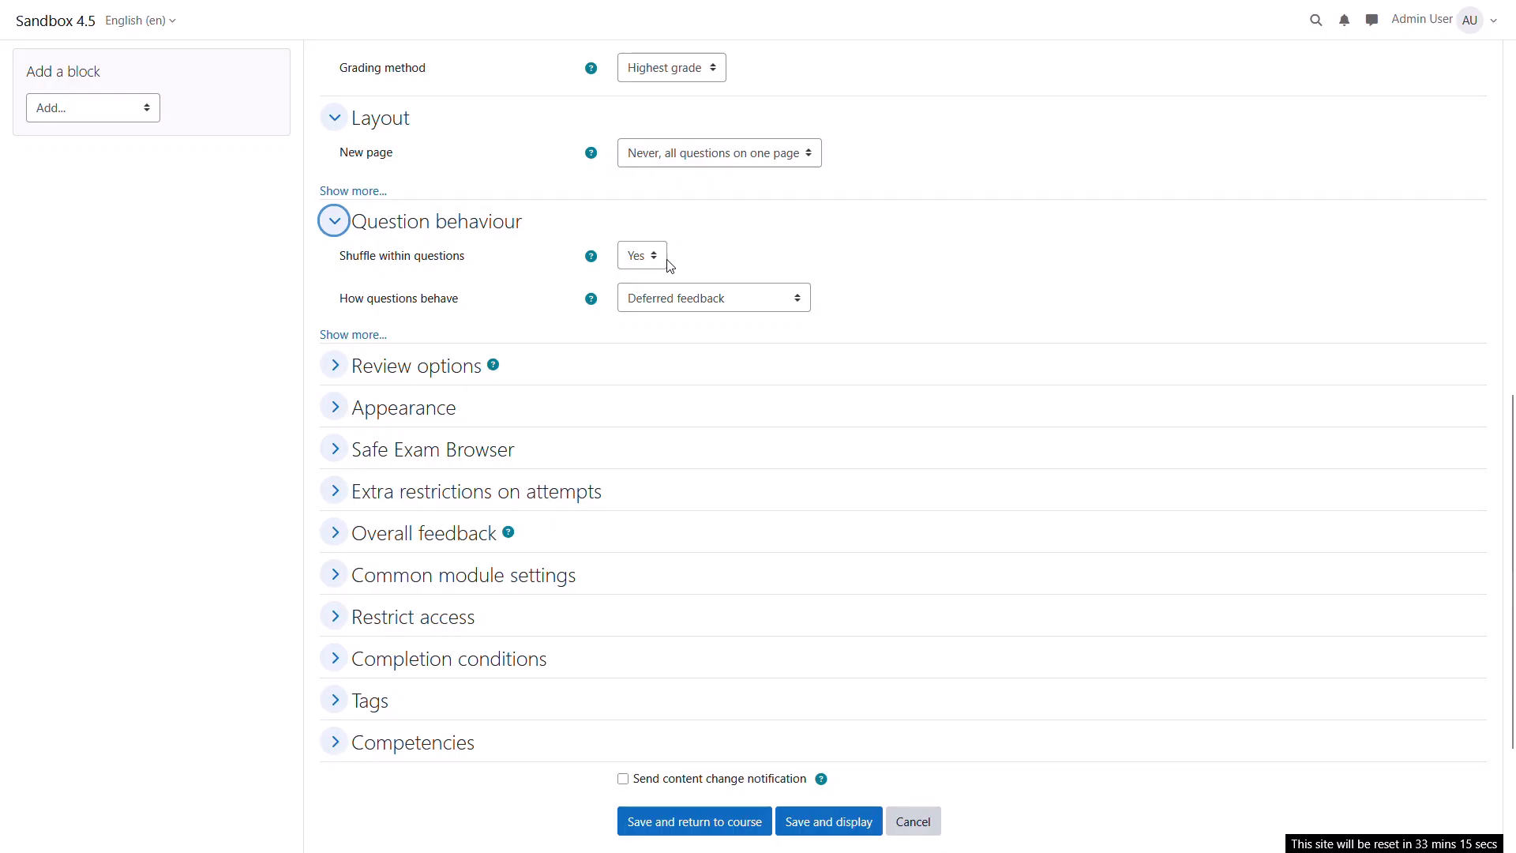
click(673, 306)
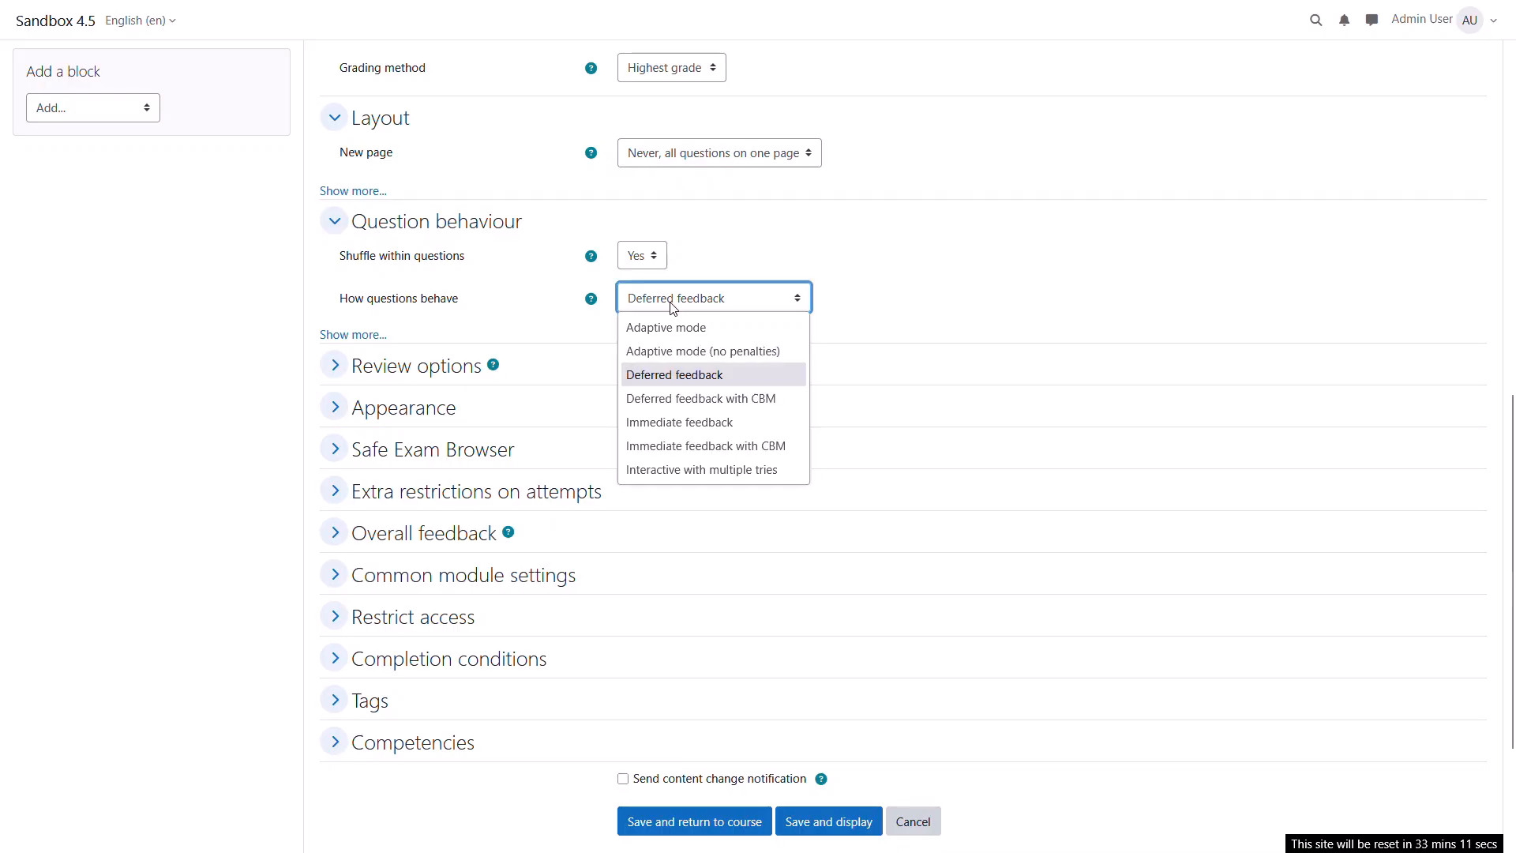
click(736, 383)
click(647, 359)
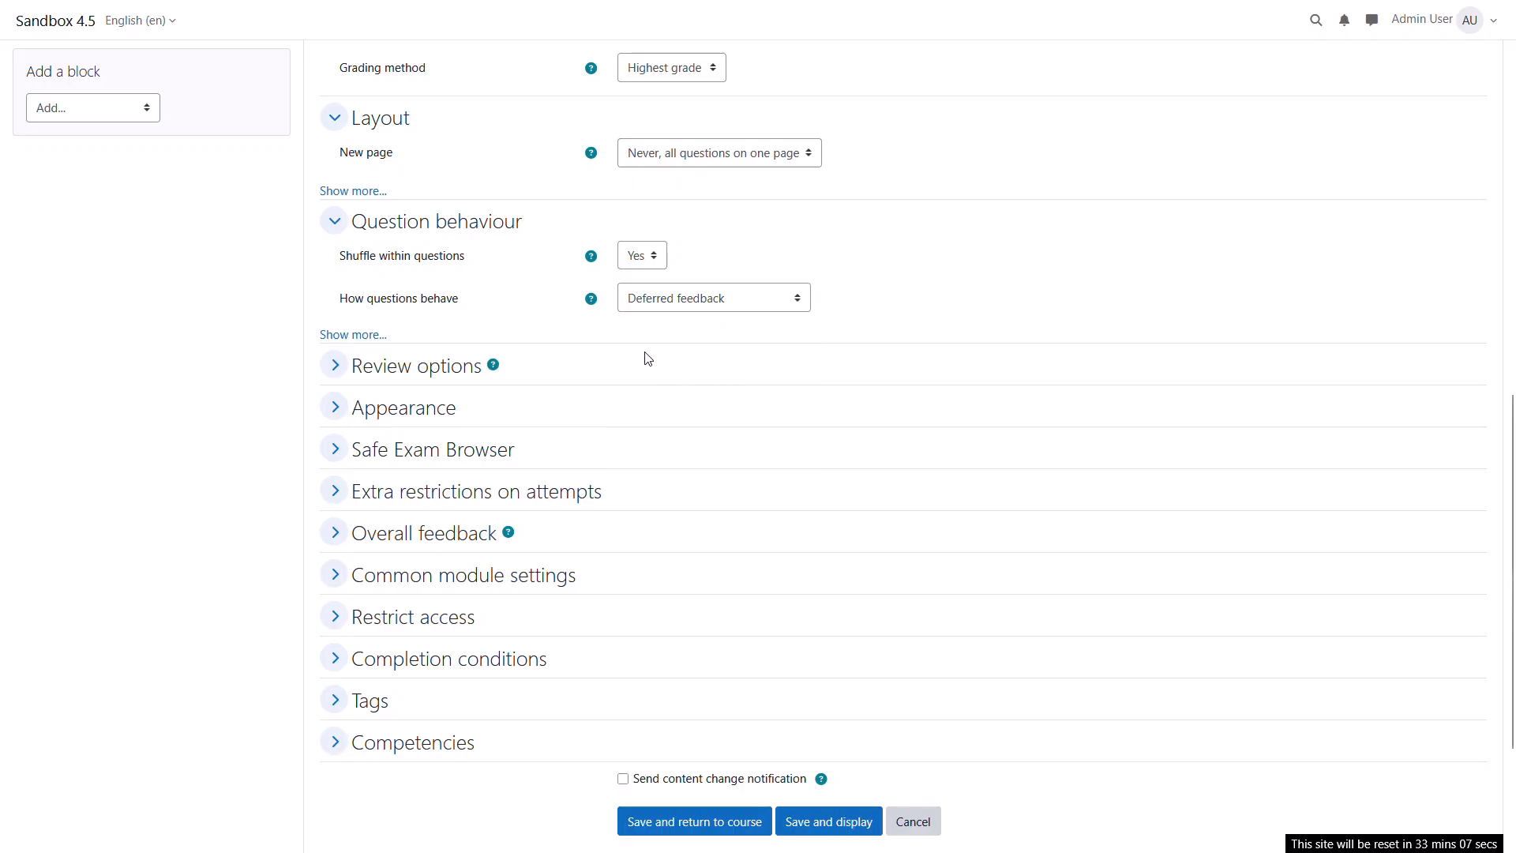
- Expand the review options, try Immediate feedback to compare which options are available during the attempt, and restore Deferred feedback
scroll(650, 348, down, 1)
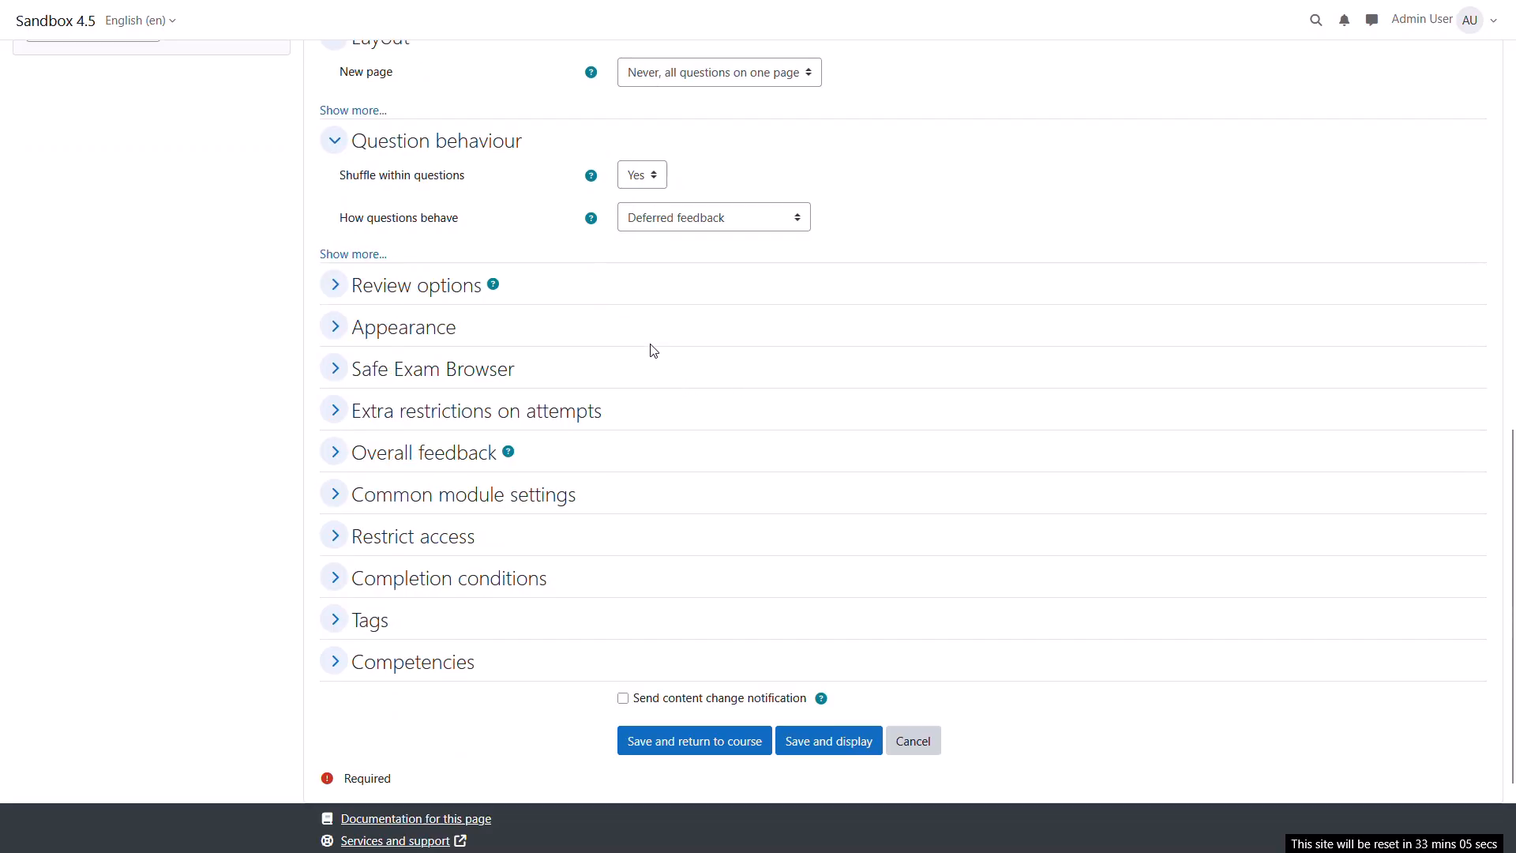
click(335, 293)
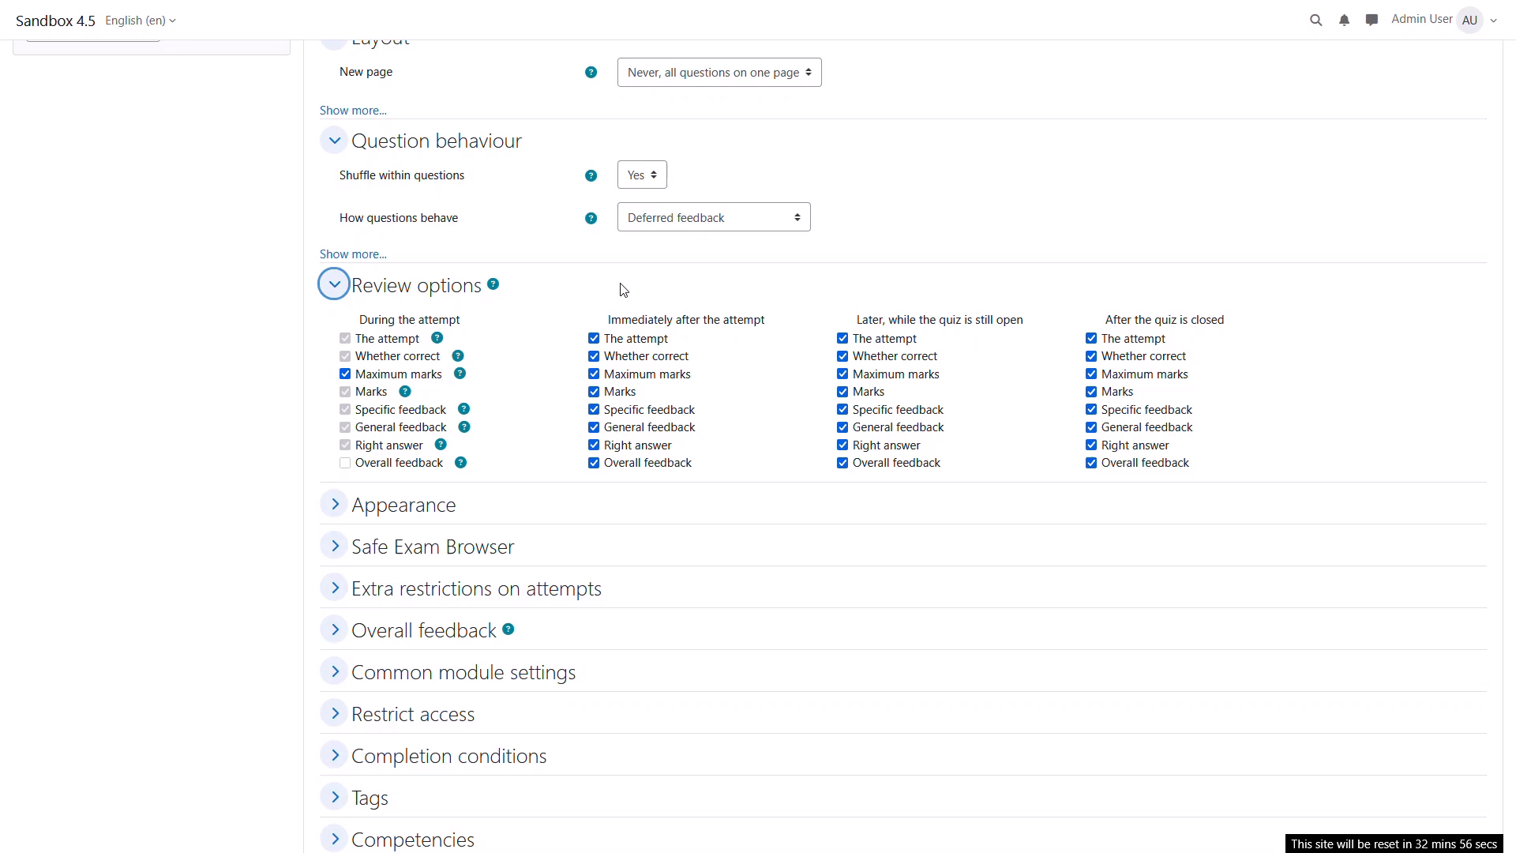
click(738, 221)
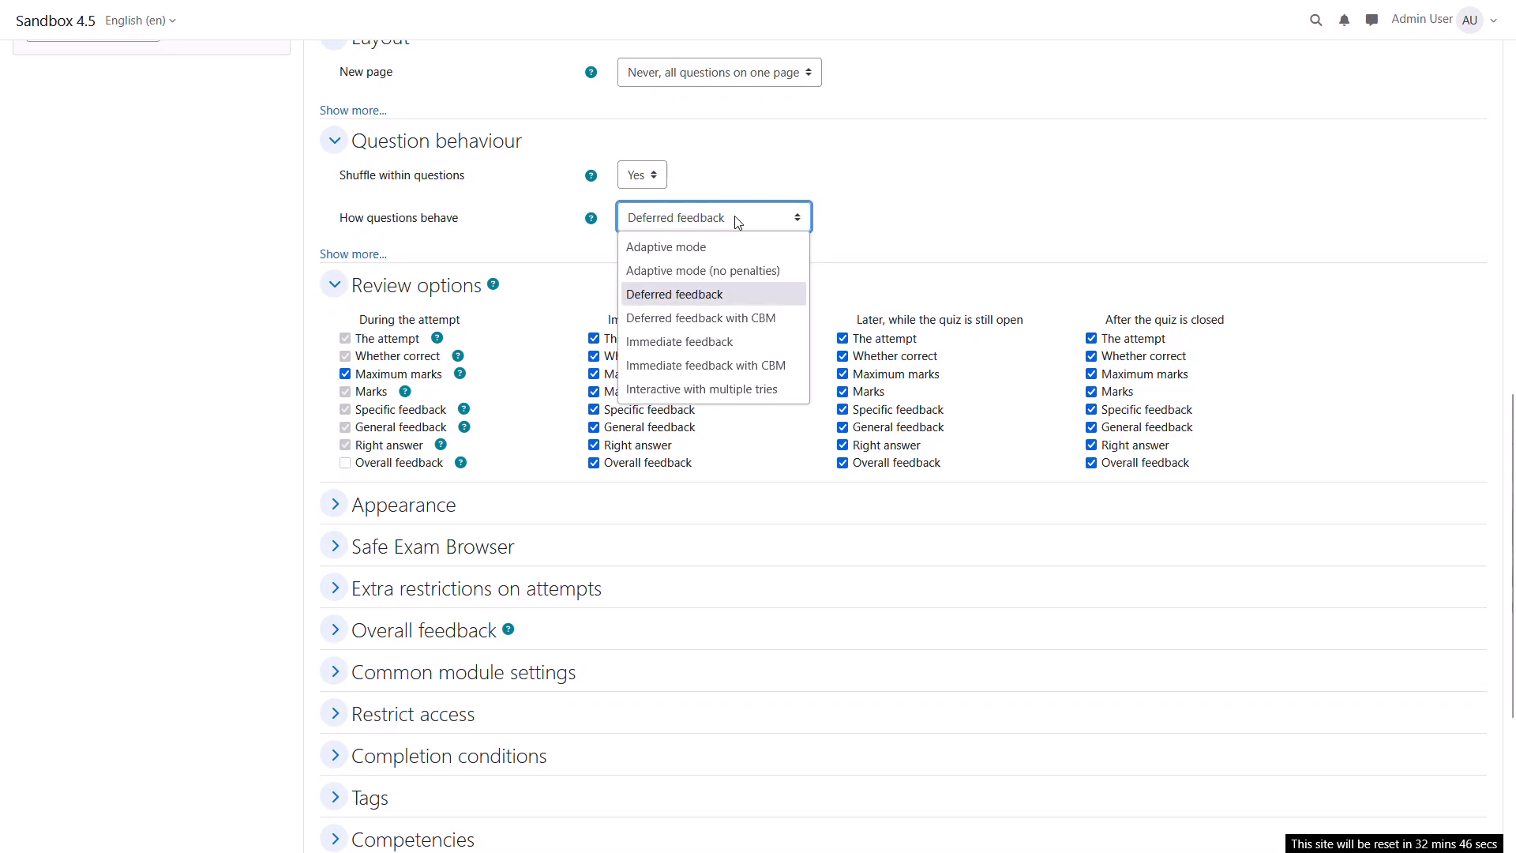
click(703, 342)
click(746, 221)
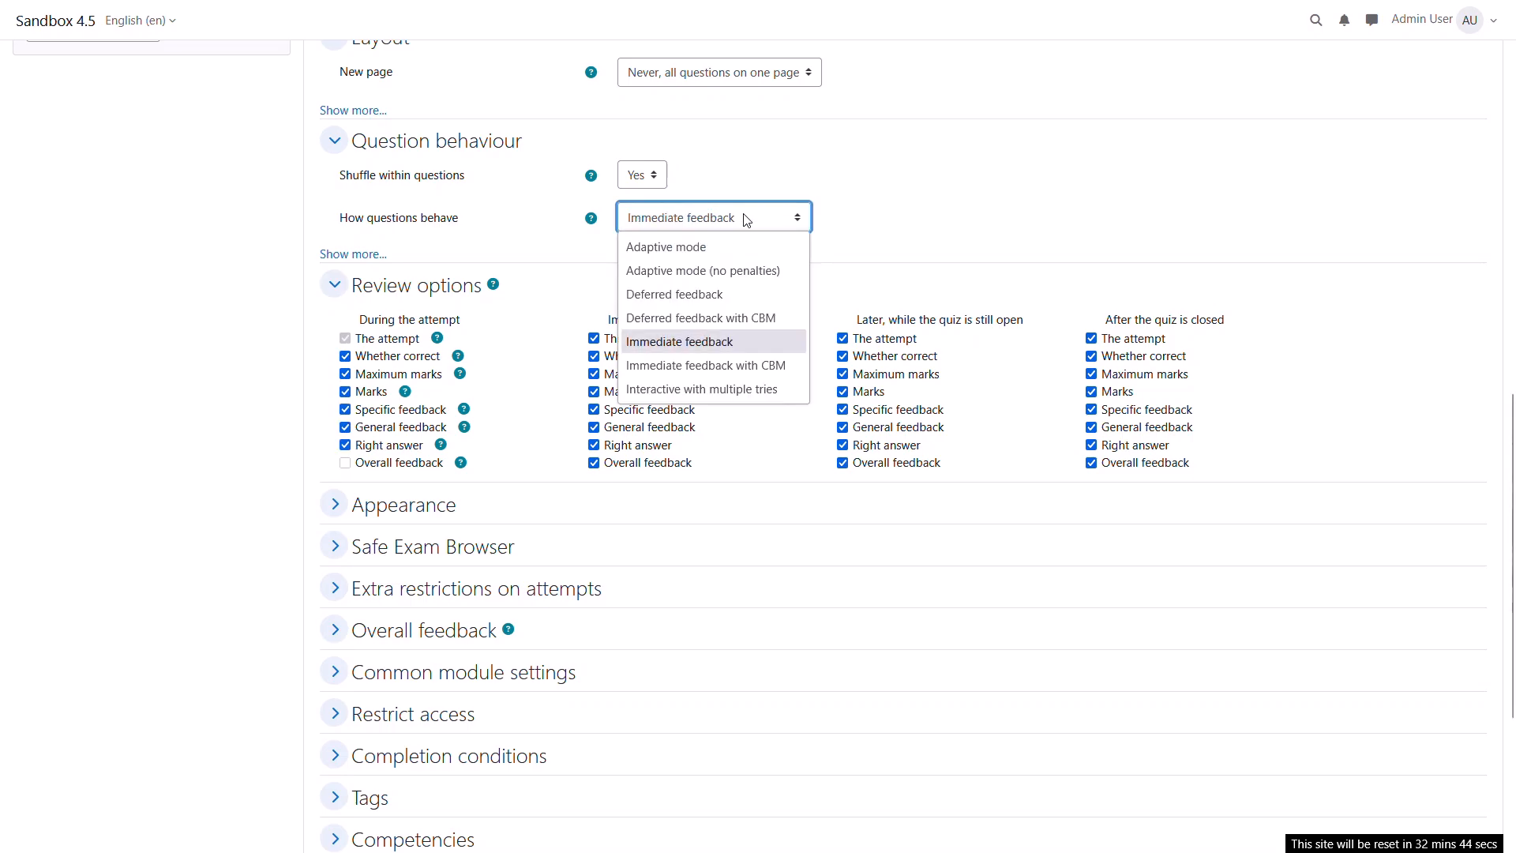
click(716, 294)
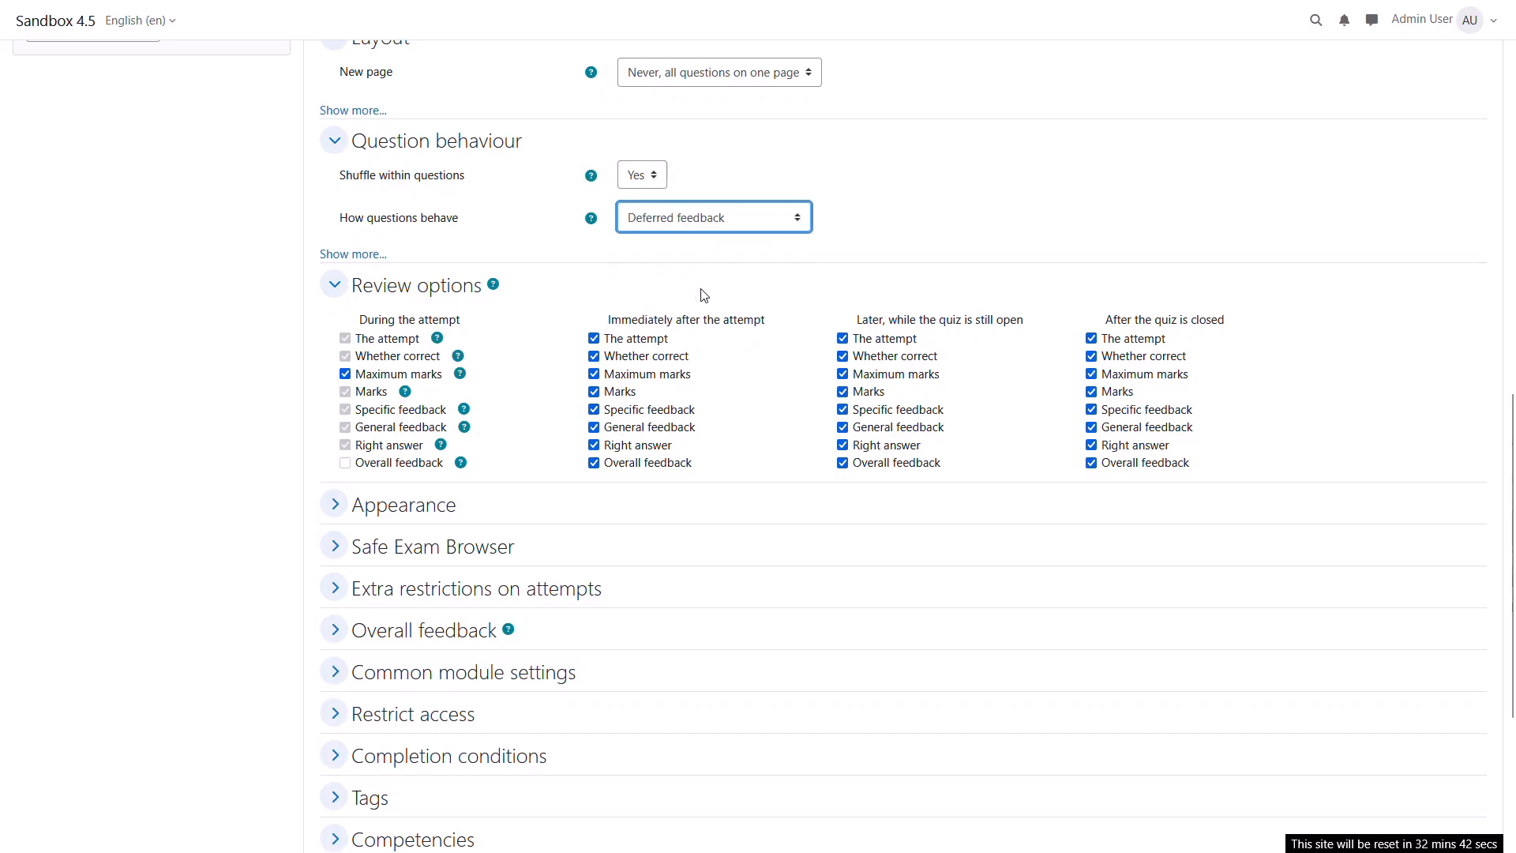
click(705, 296)
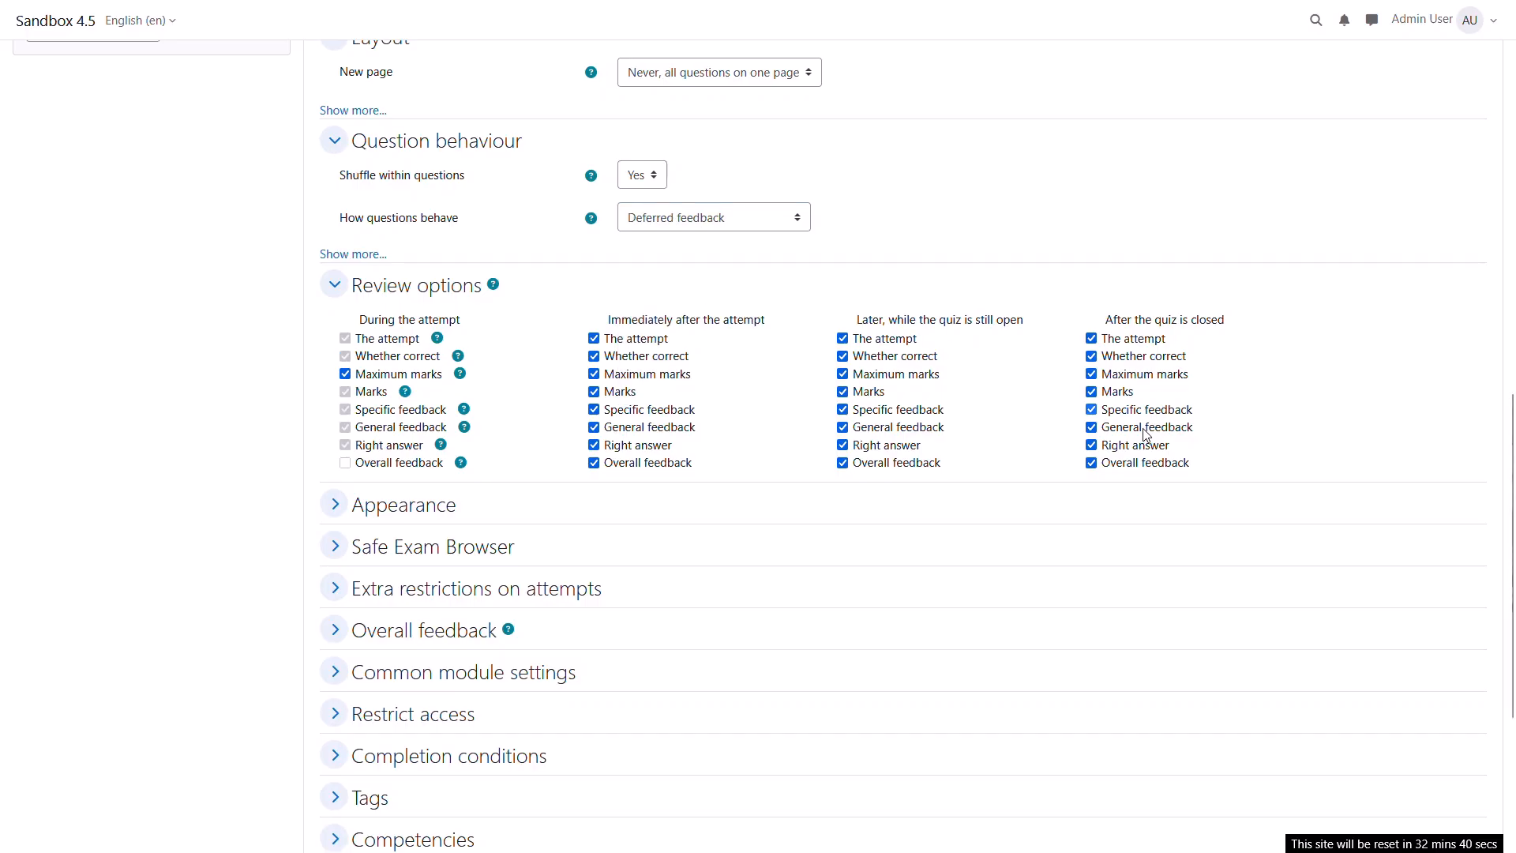
scroll(1097, 478, down, 2)
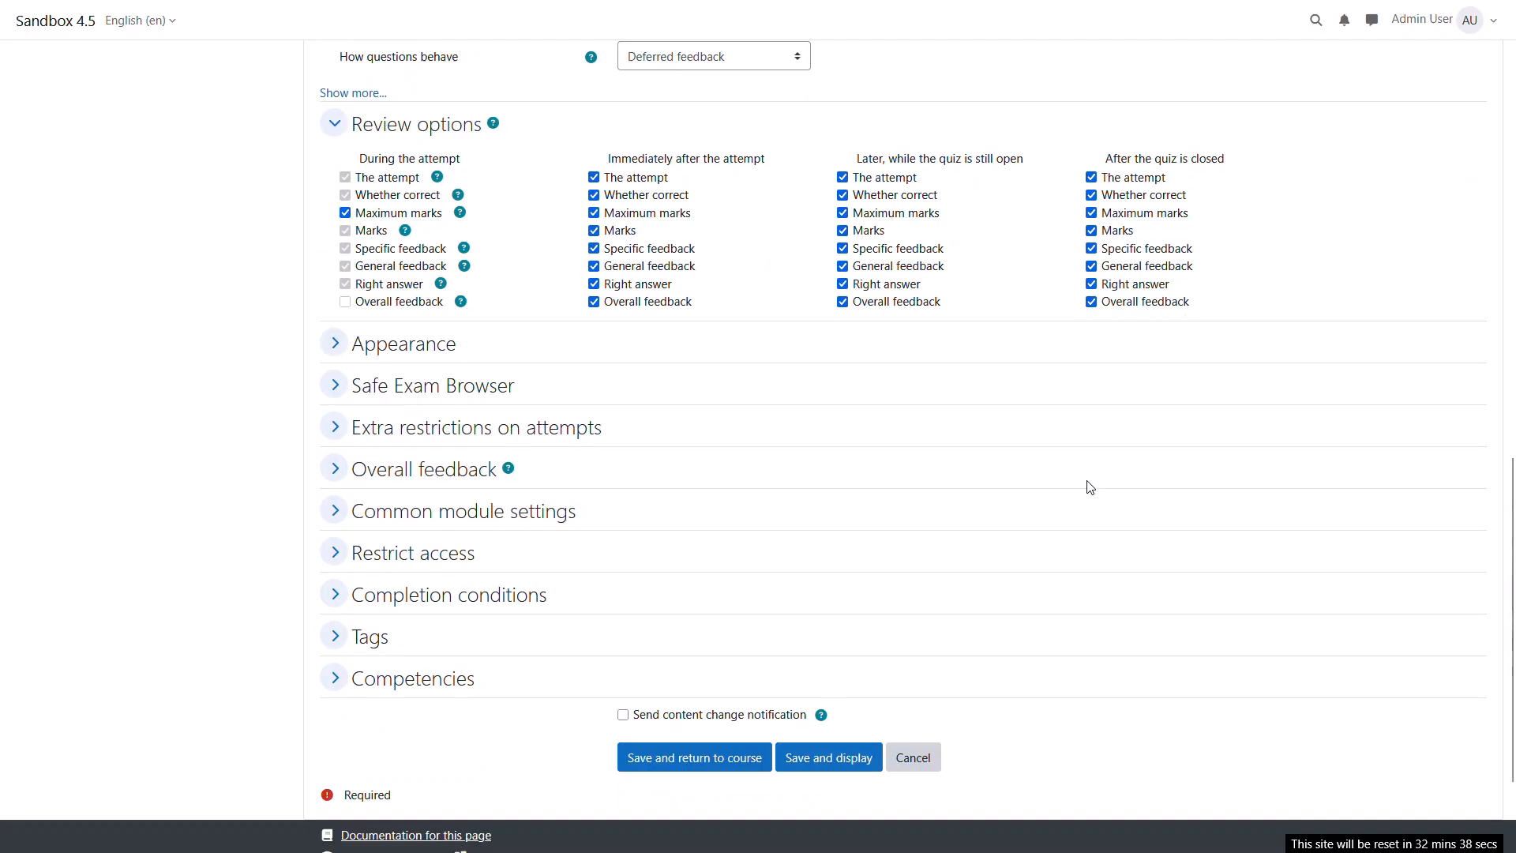
scroll(1090, 481, up, 1)
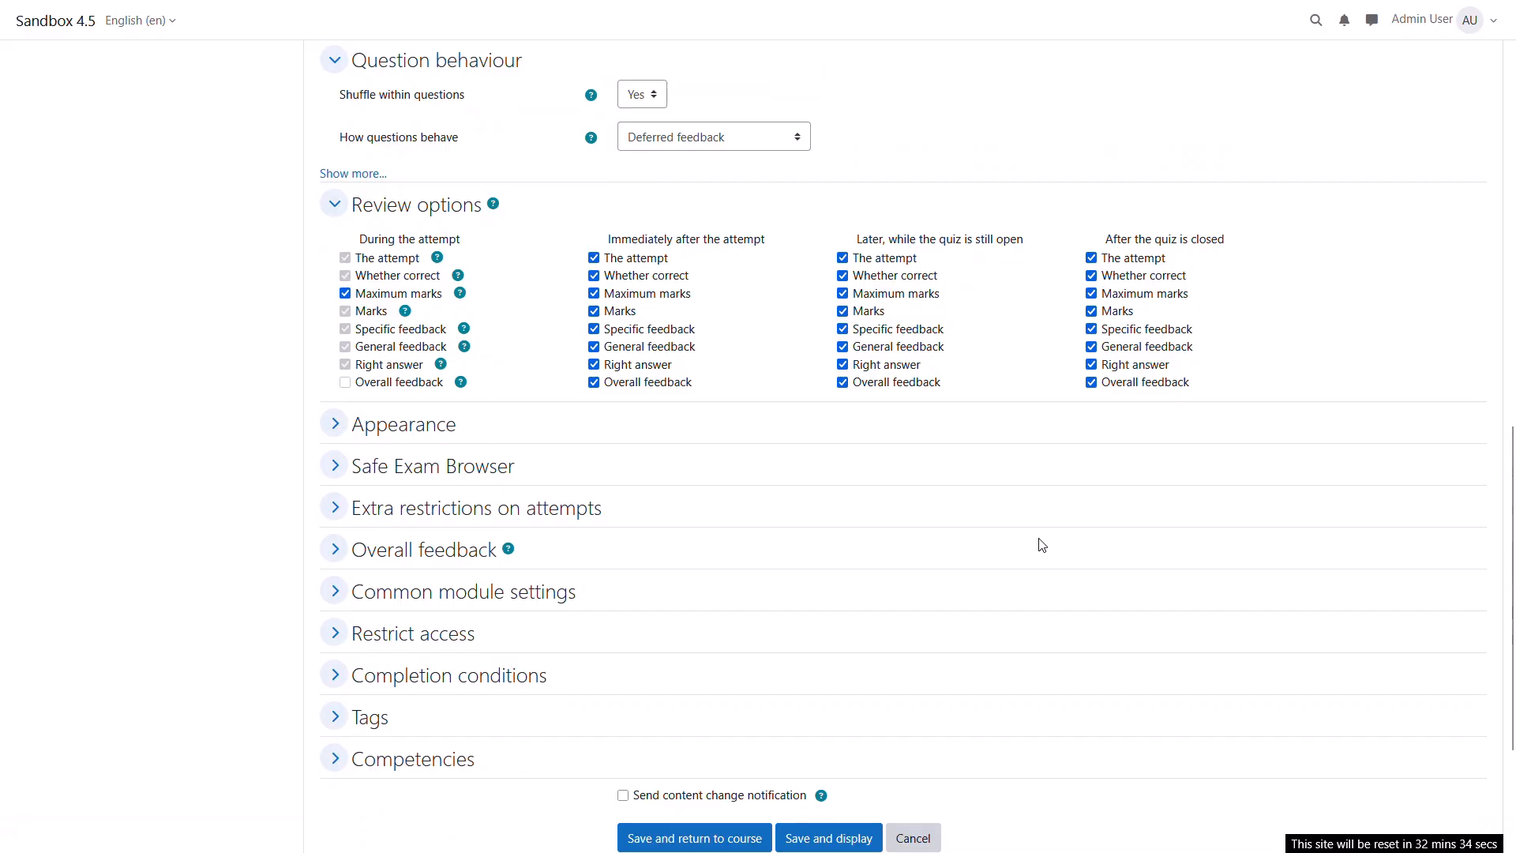
- Save and display the quiz, then start adding a new Multiple choice question to it
click(827, 844)
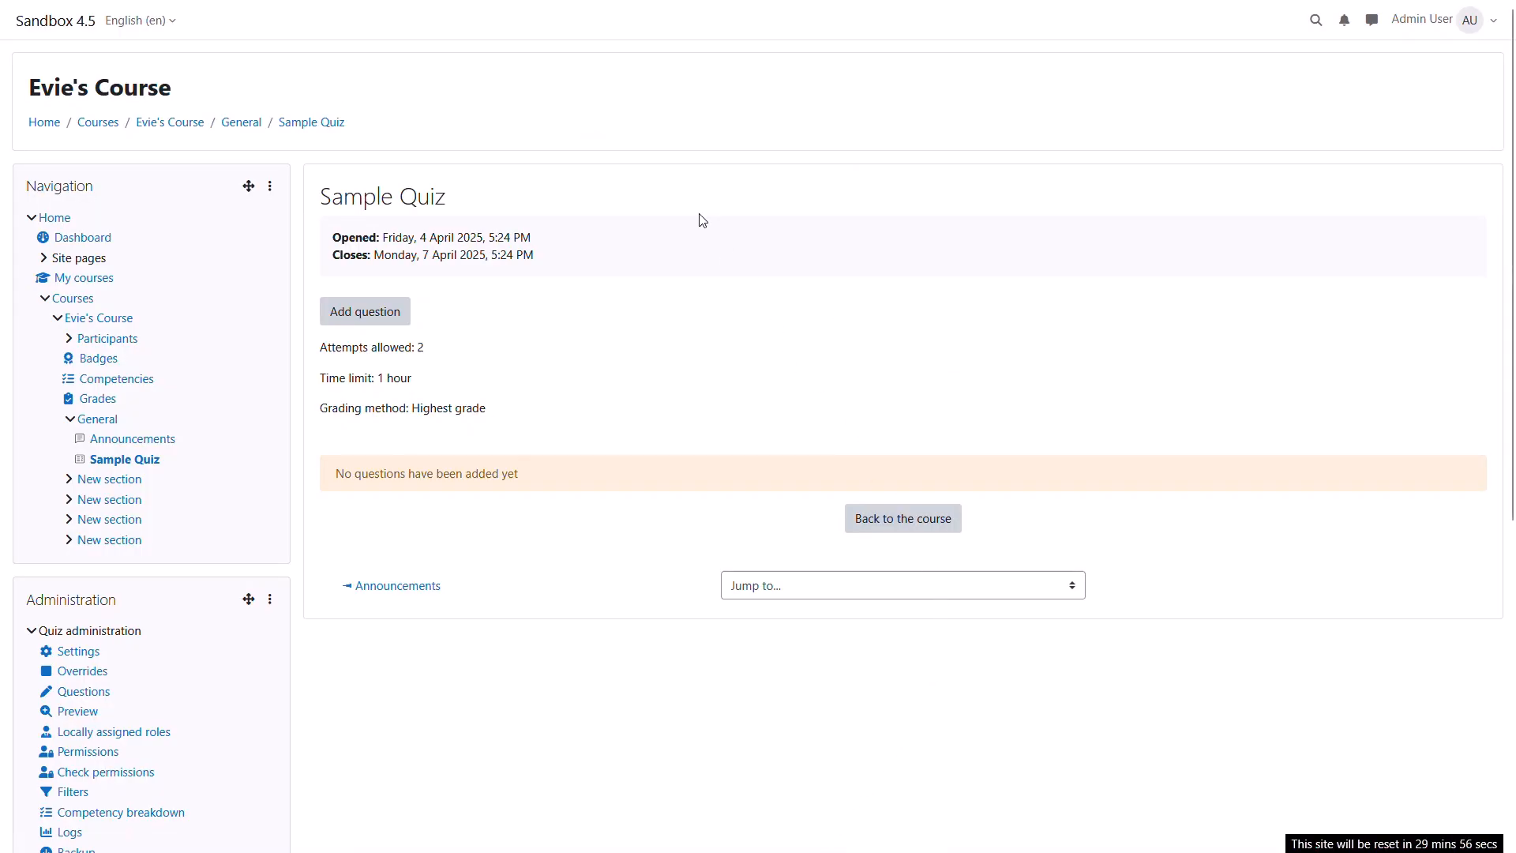
click(366, 314)
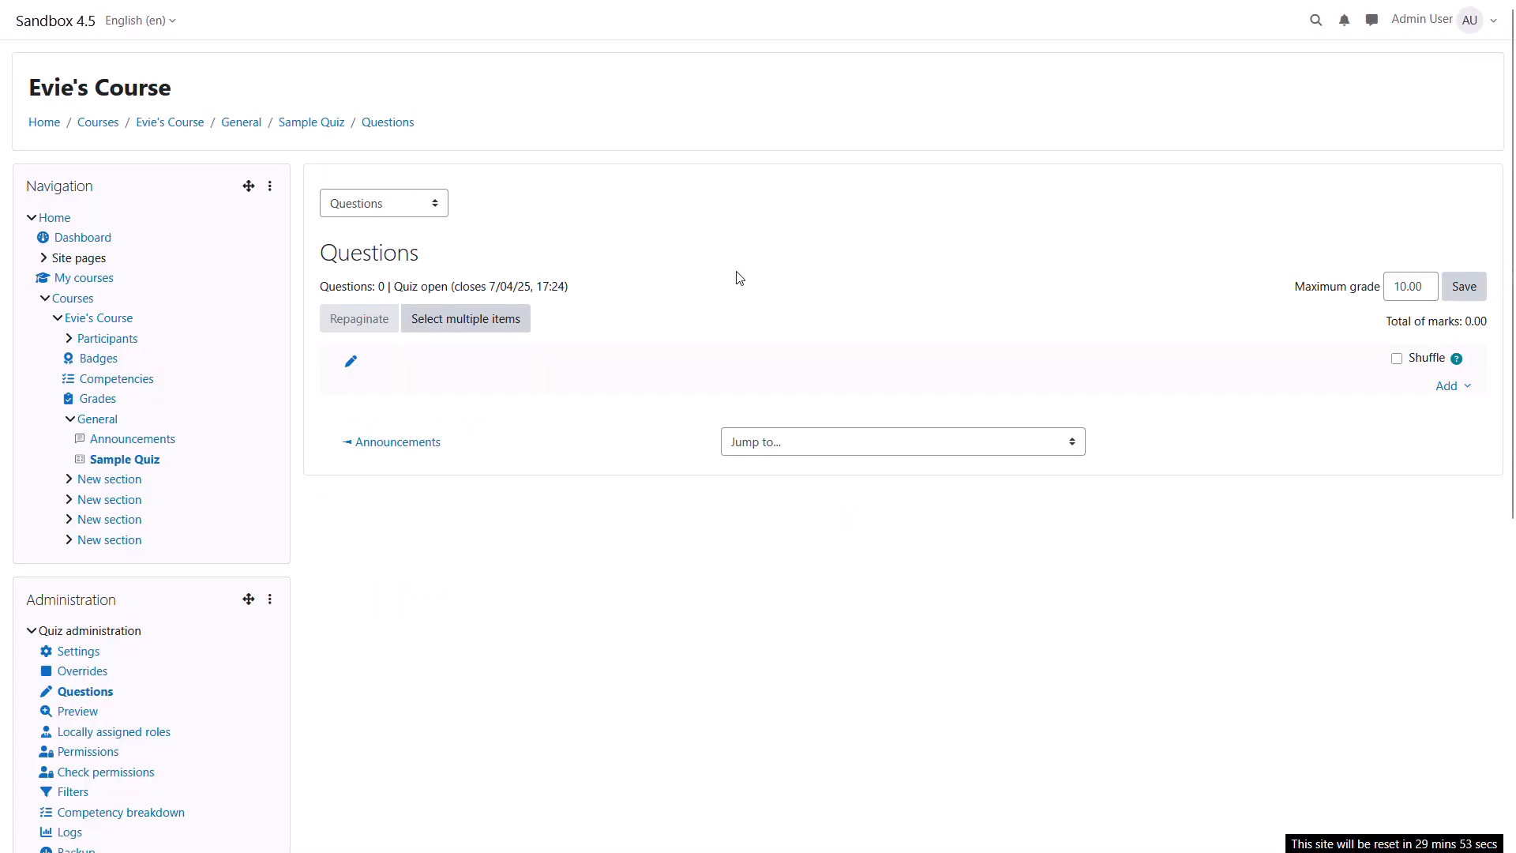
click(1452, 386)
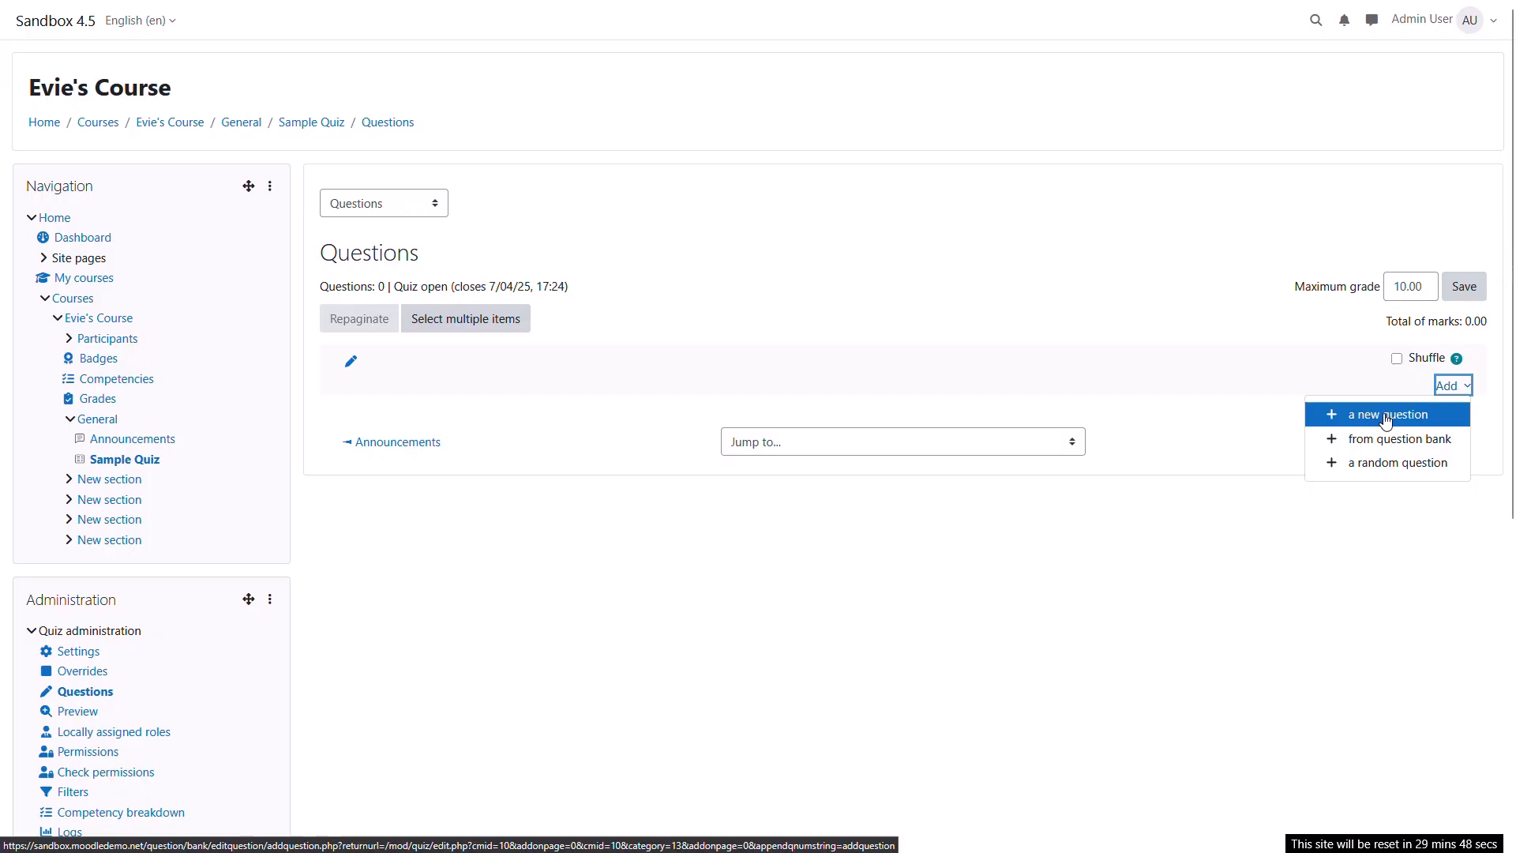
click(1385, 417)
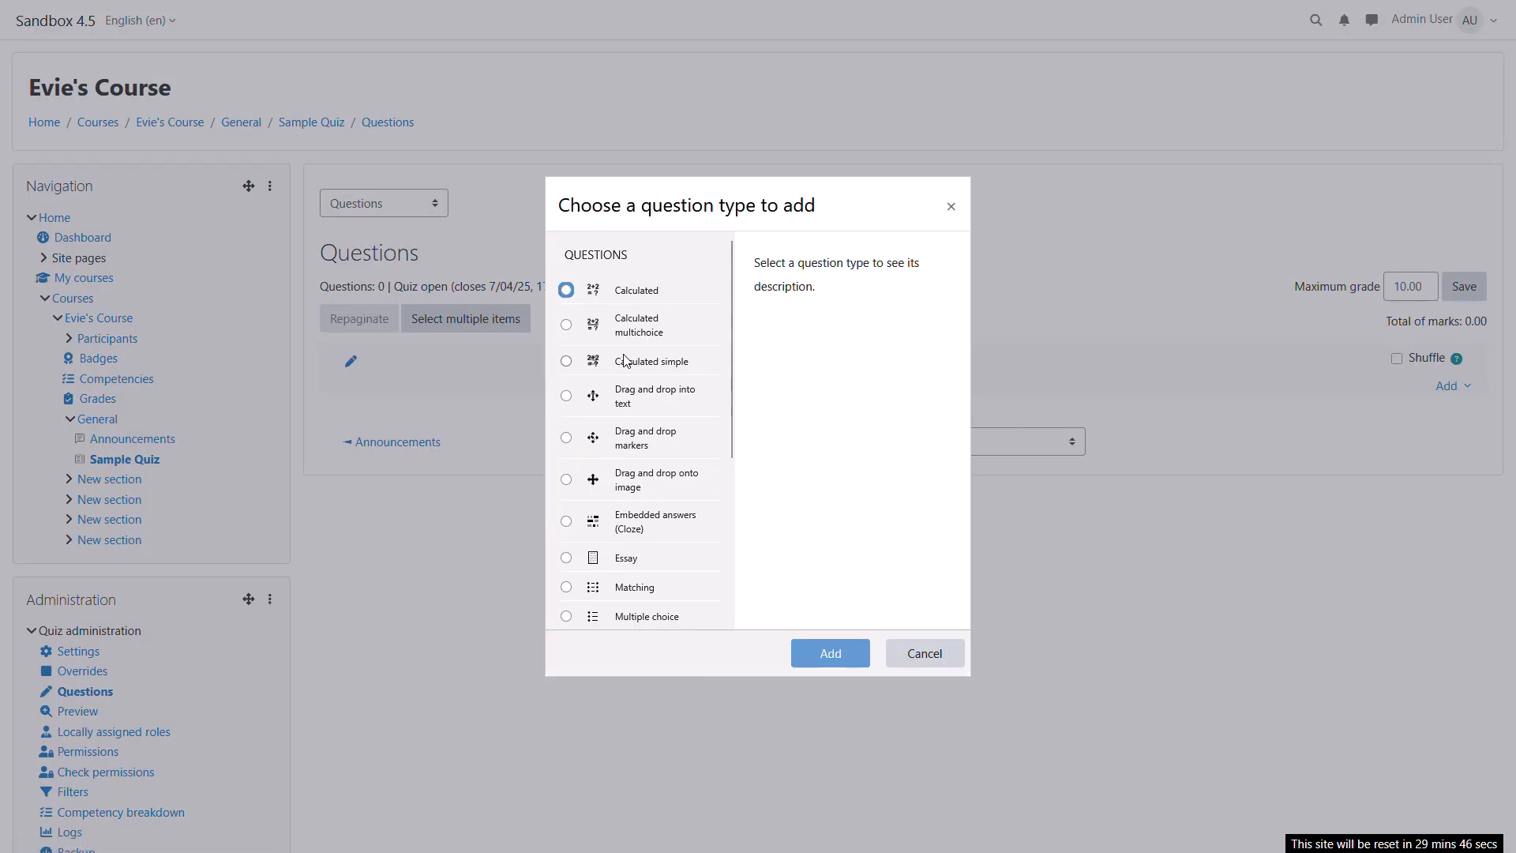
drag(732, 366, 721, 542)
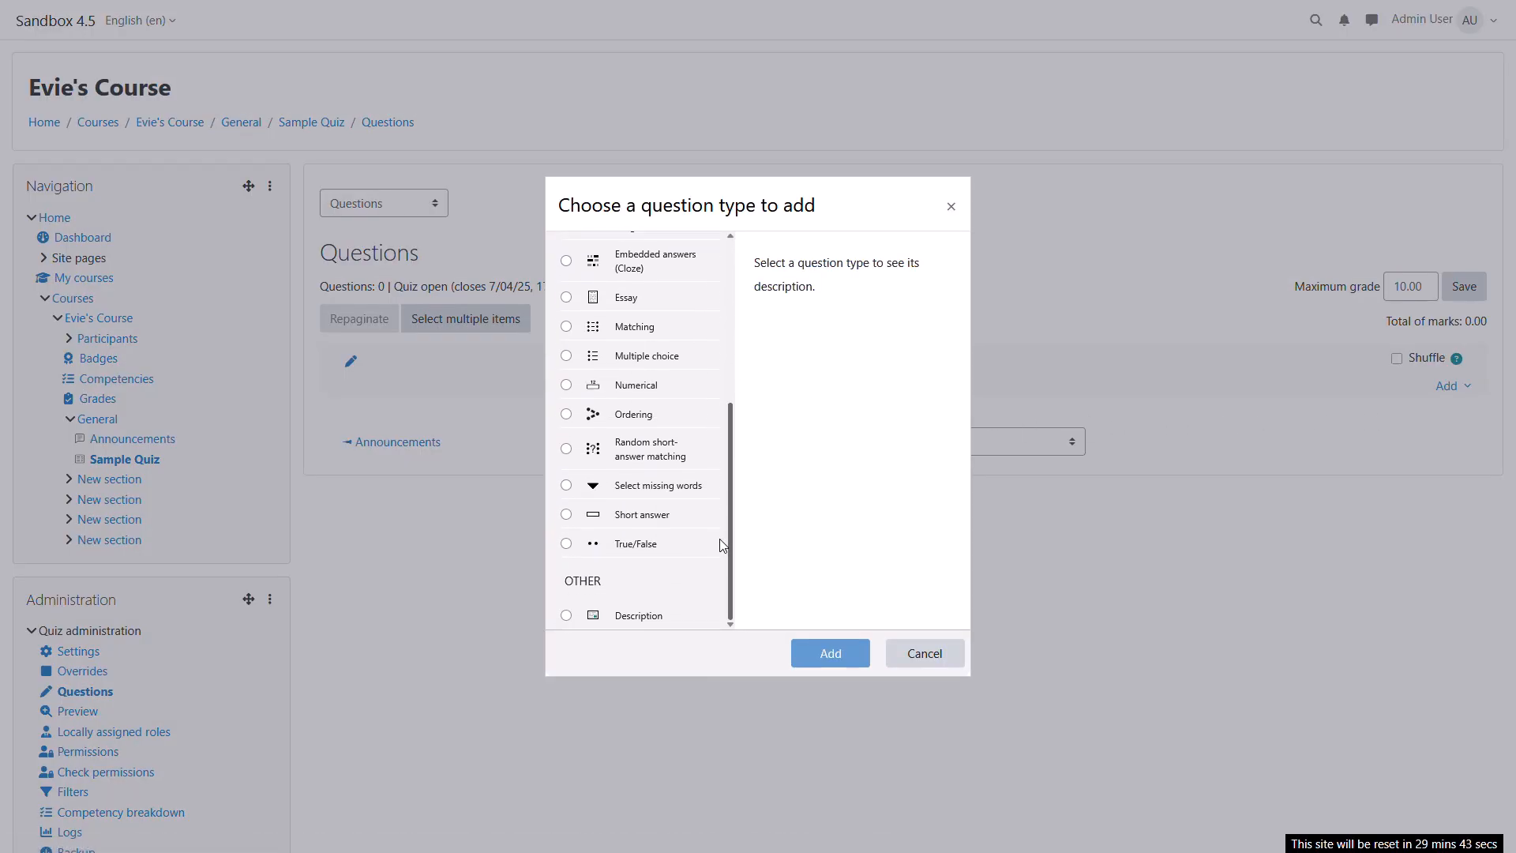
click(639, 360)
click(837, 658)
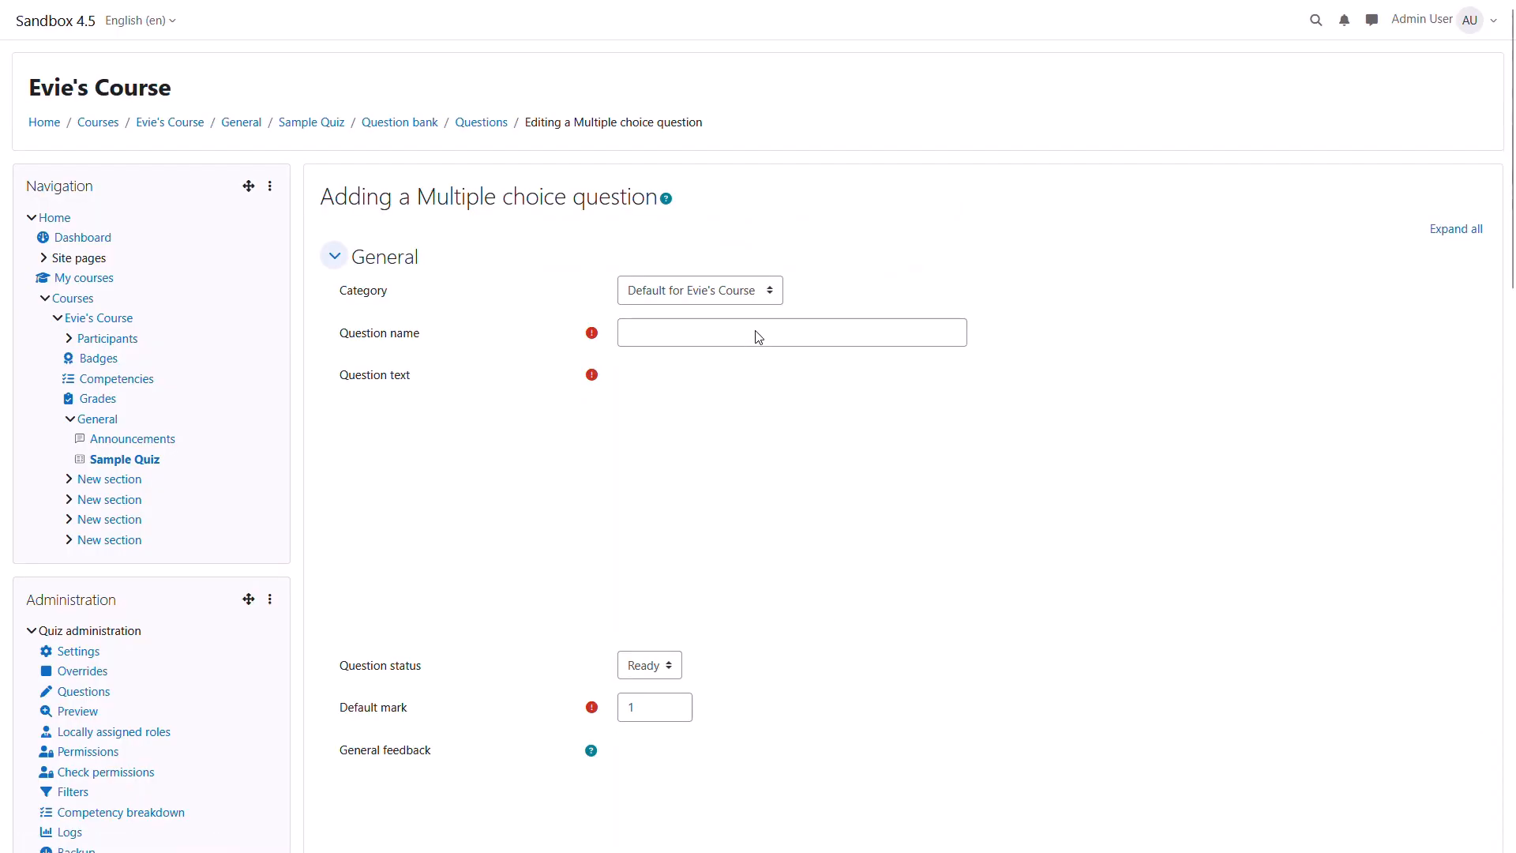
- Name the multiple choice question "sample" and enter "Sample" as its question text
click(740, 336)
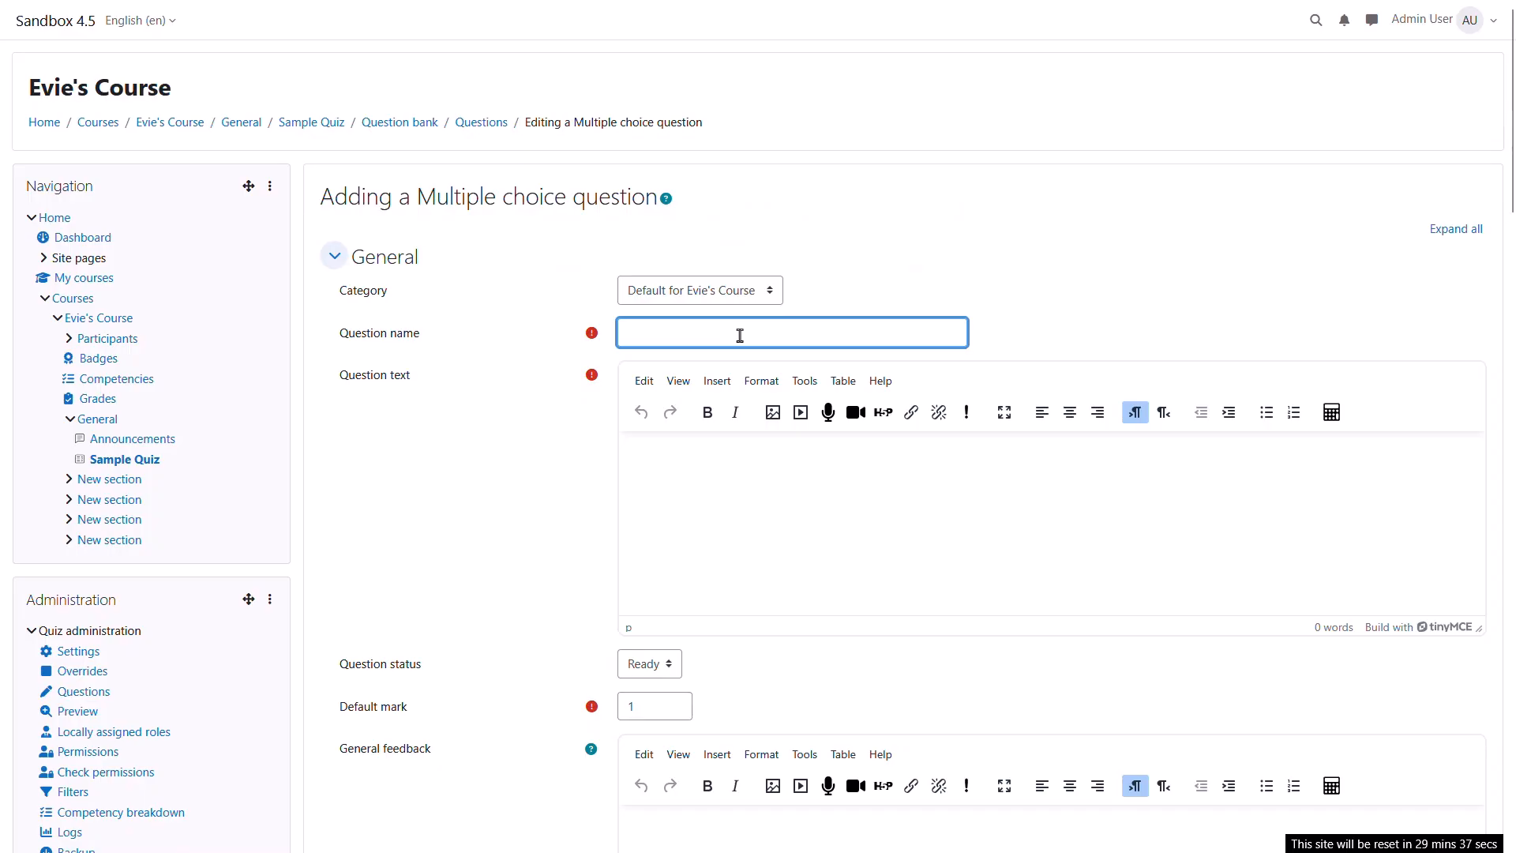
text(sample)
click(818, 538)
text(S)
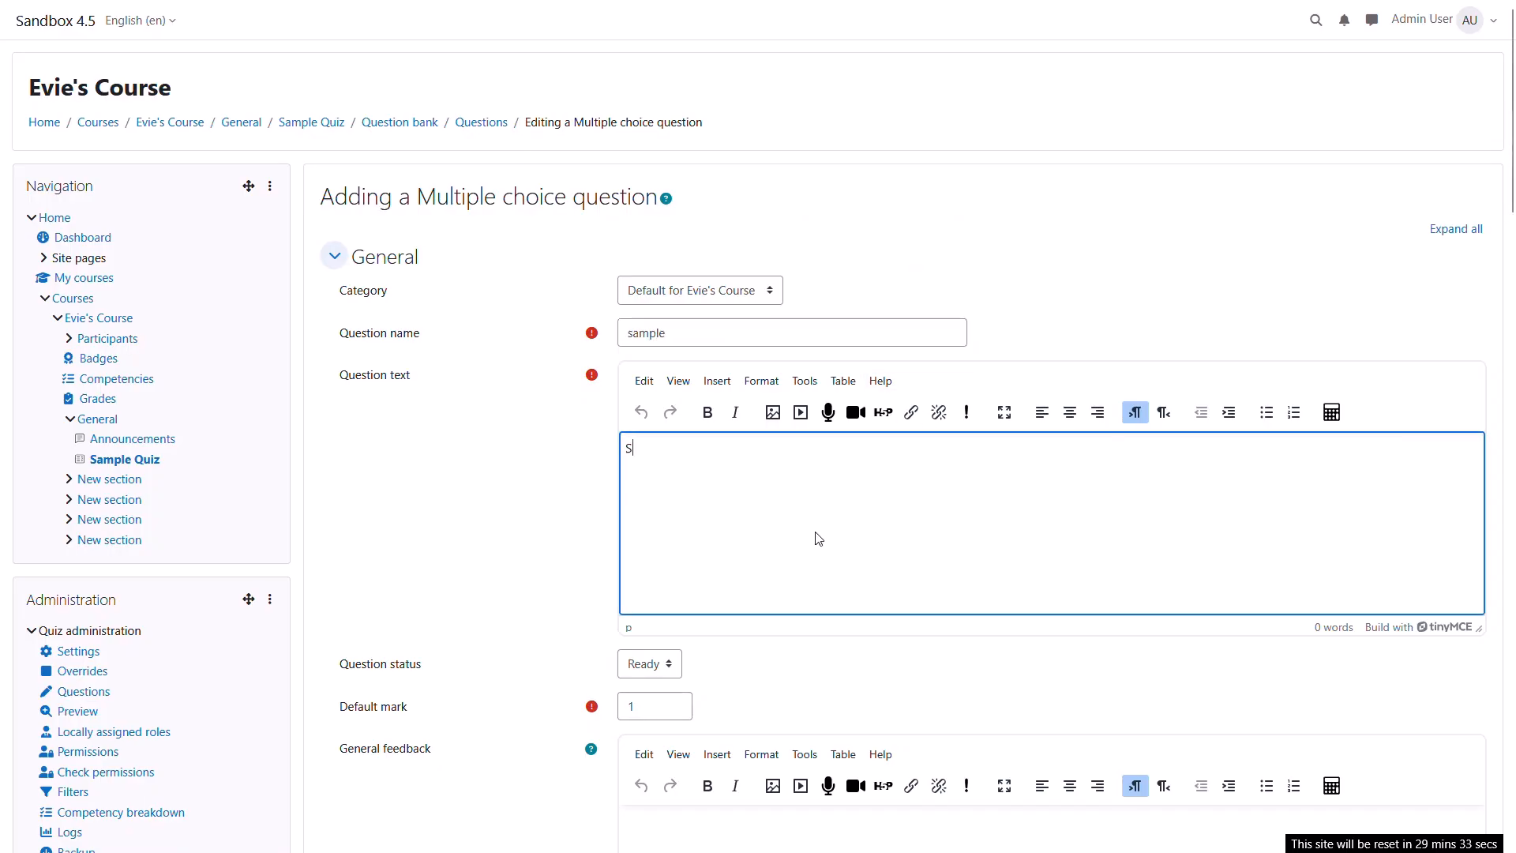
text(ample)
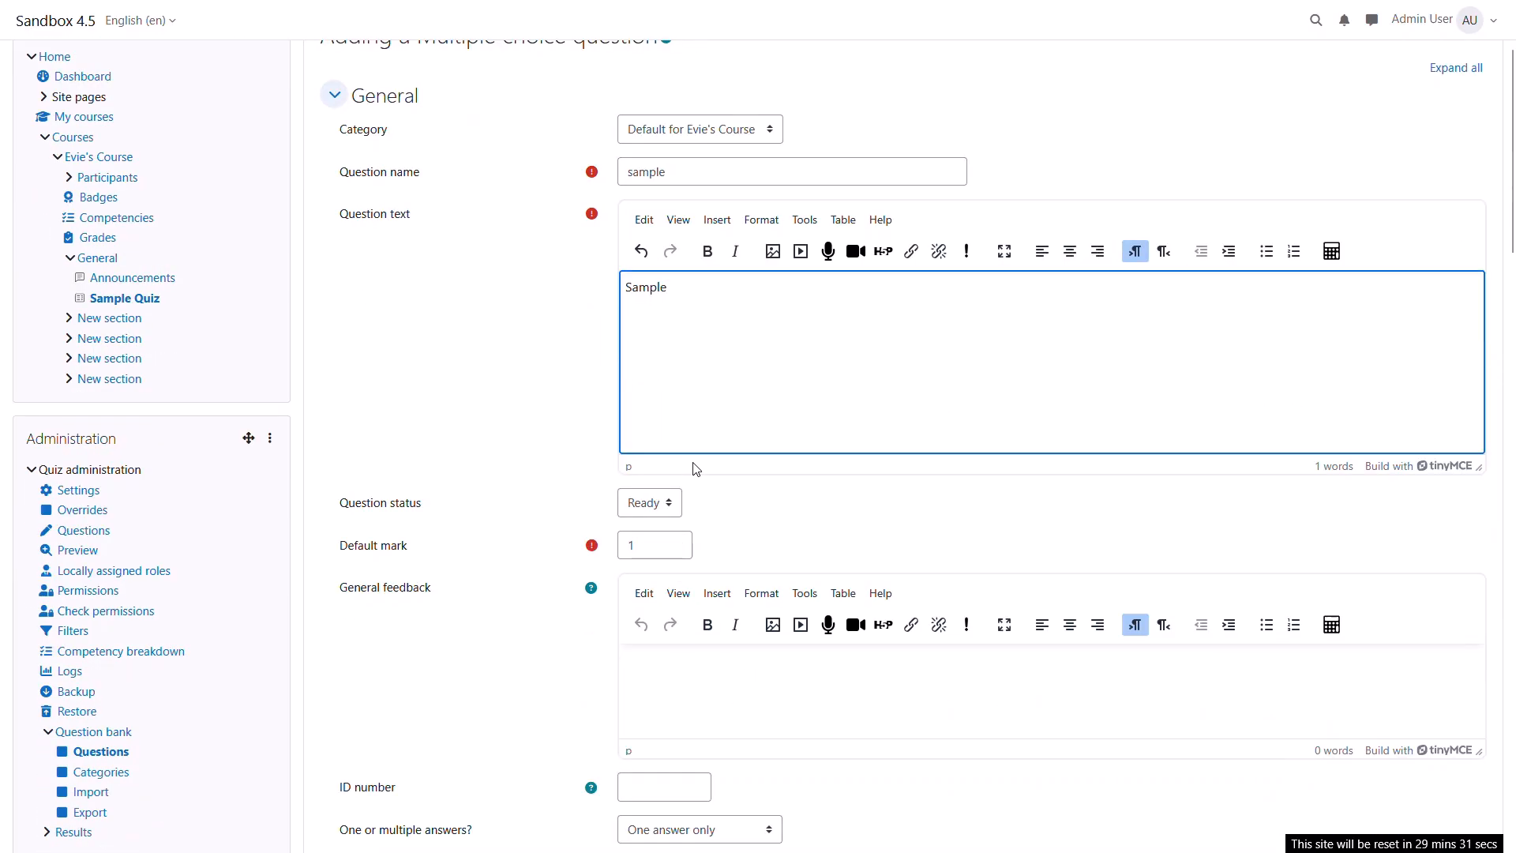
- Set the default mark of the multiple choice question to 5
scroll(692, 469, down, 4)
scroll(680, 433, down, 1)
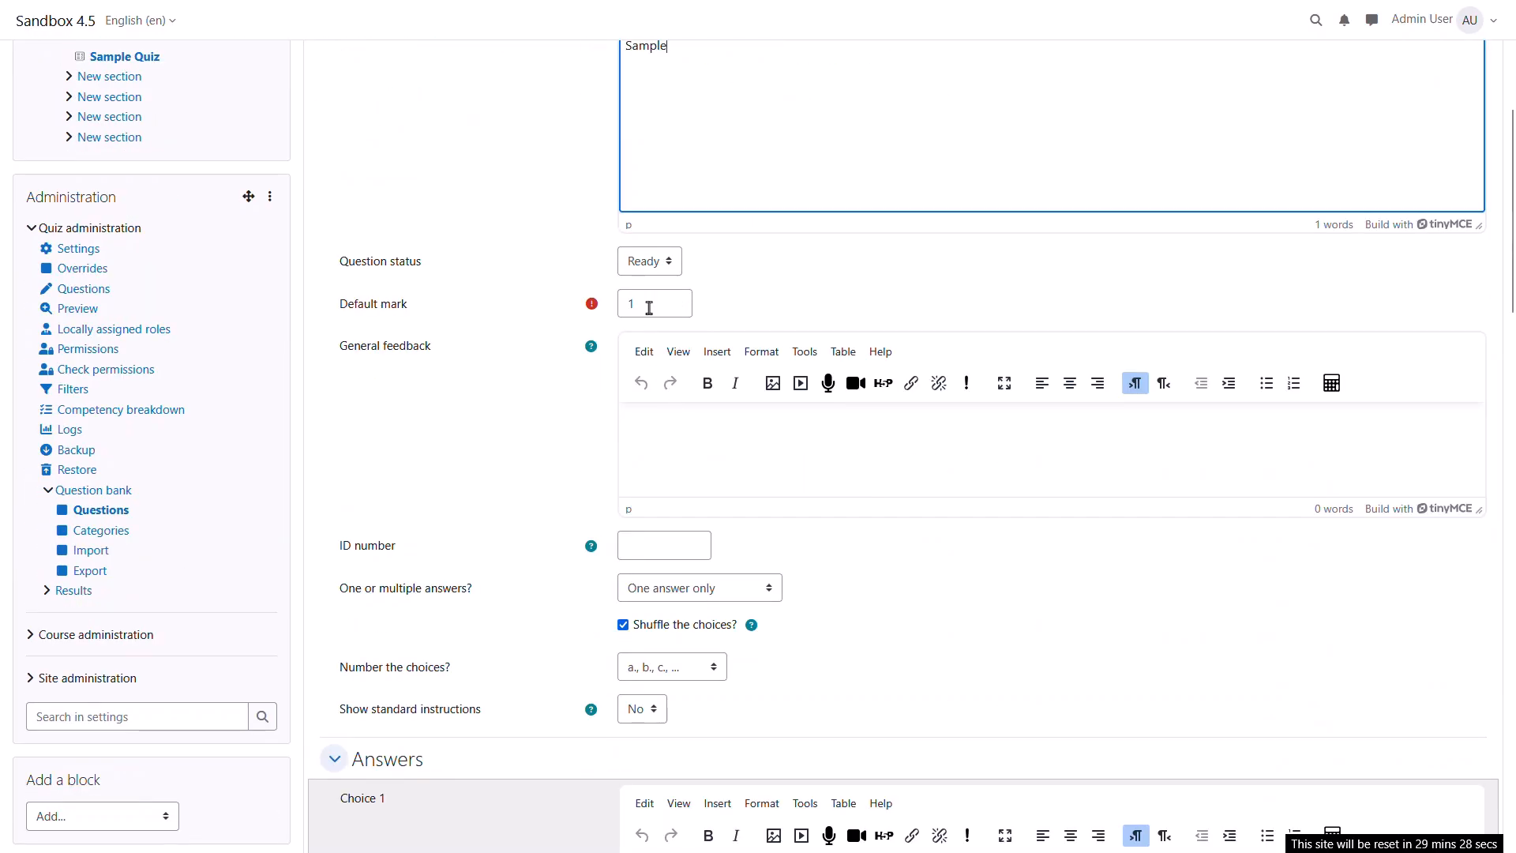
drag(649, 302, 613, 302)
text(5)
click(771, 321)
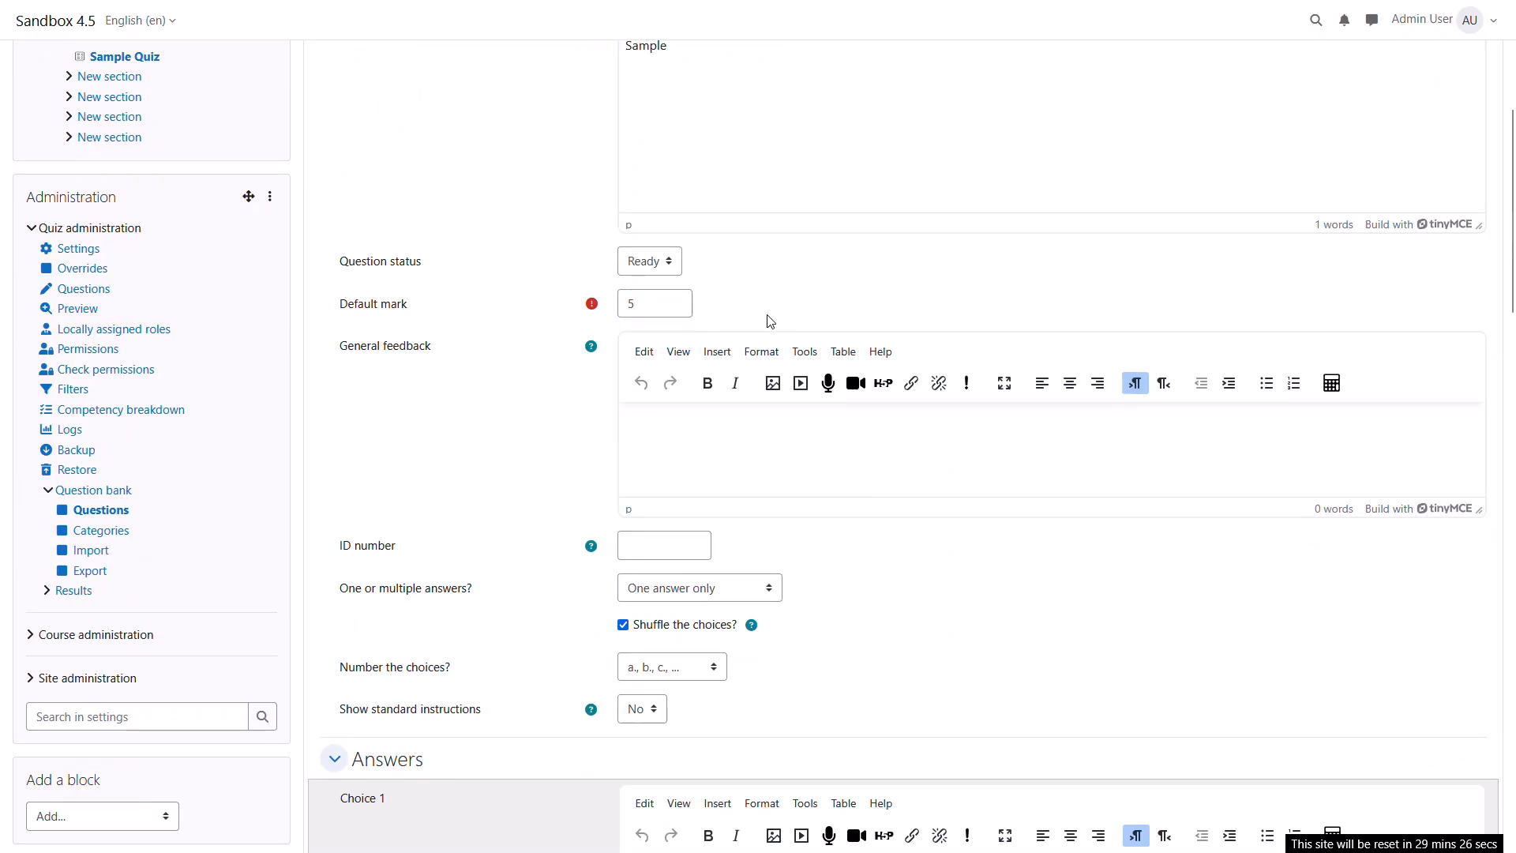
- Choose "One answer only" for the question and read the help on shuffling the choices
scroll(794, 336, down, 1)
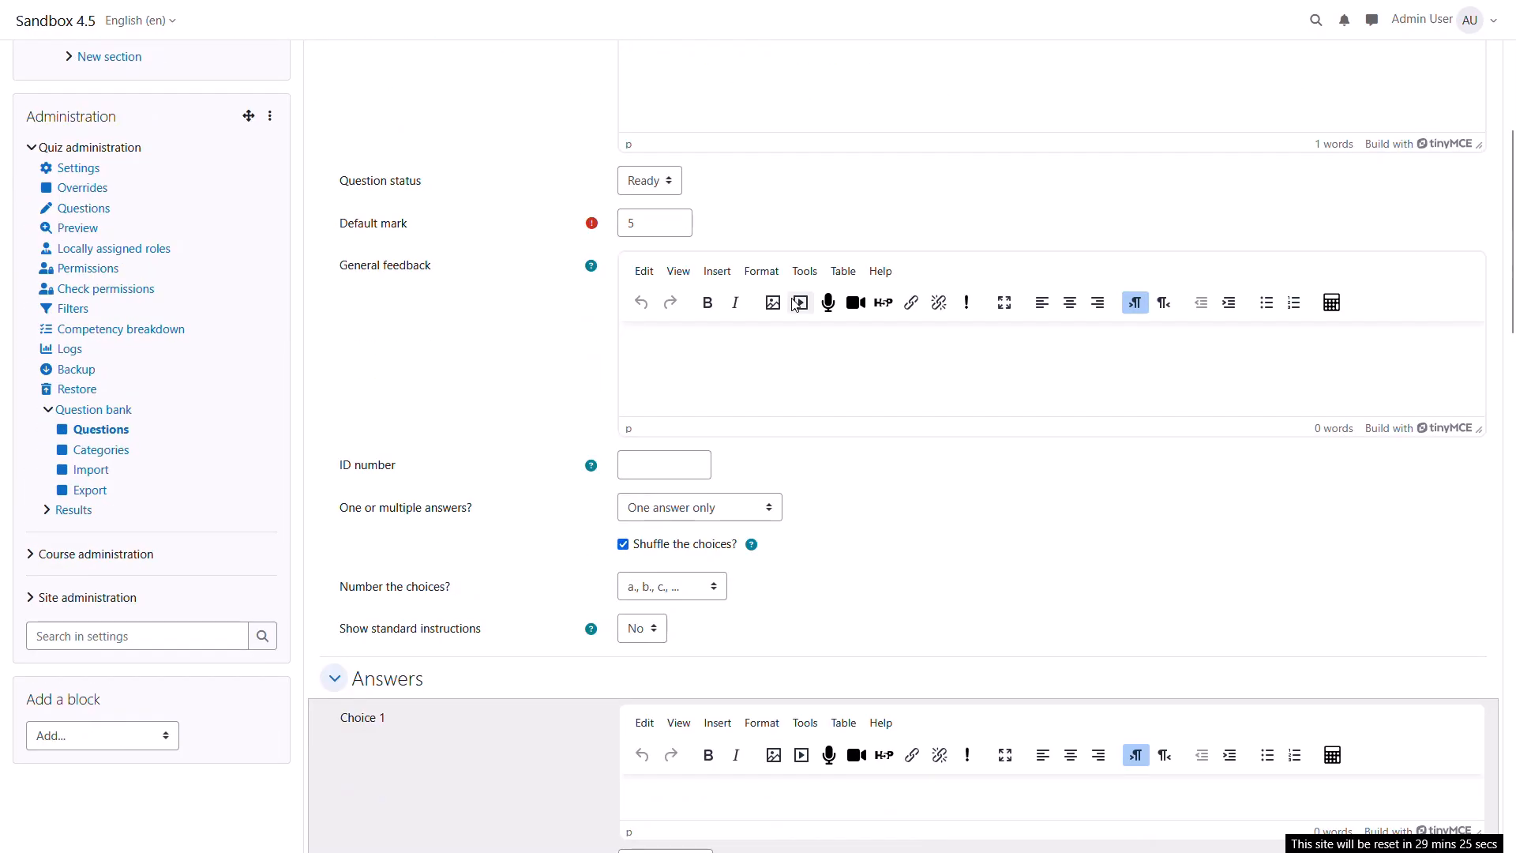
click(707, 361)
scroll(707, 360, down, 2)
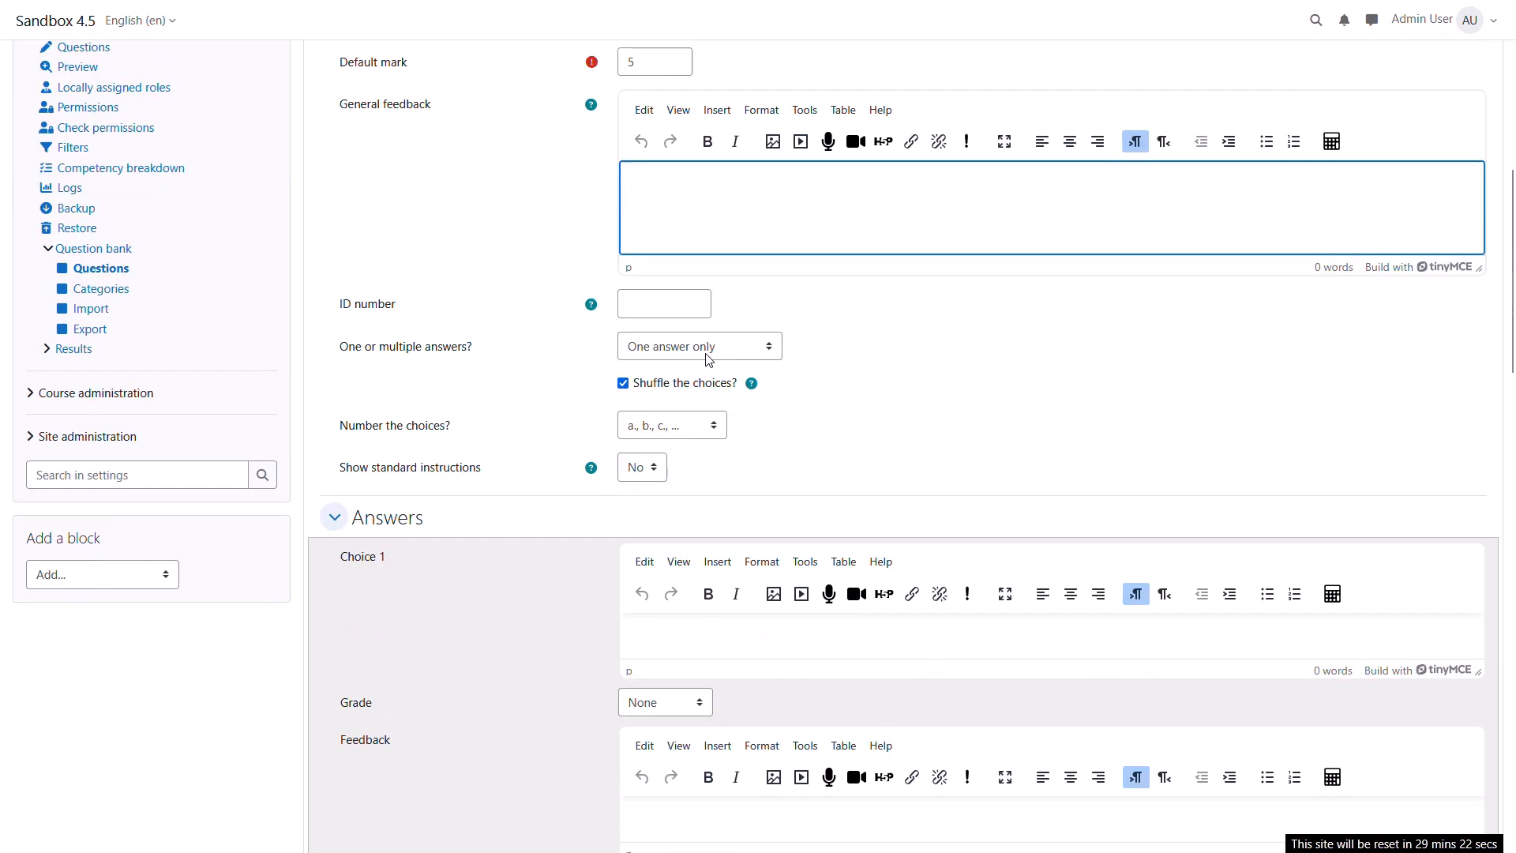
scroll(707, 360, down, 1)
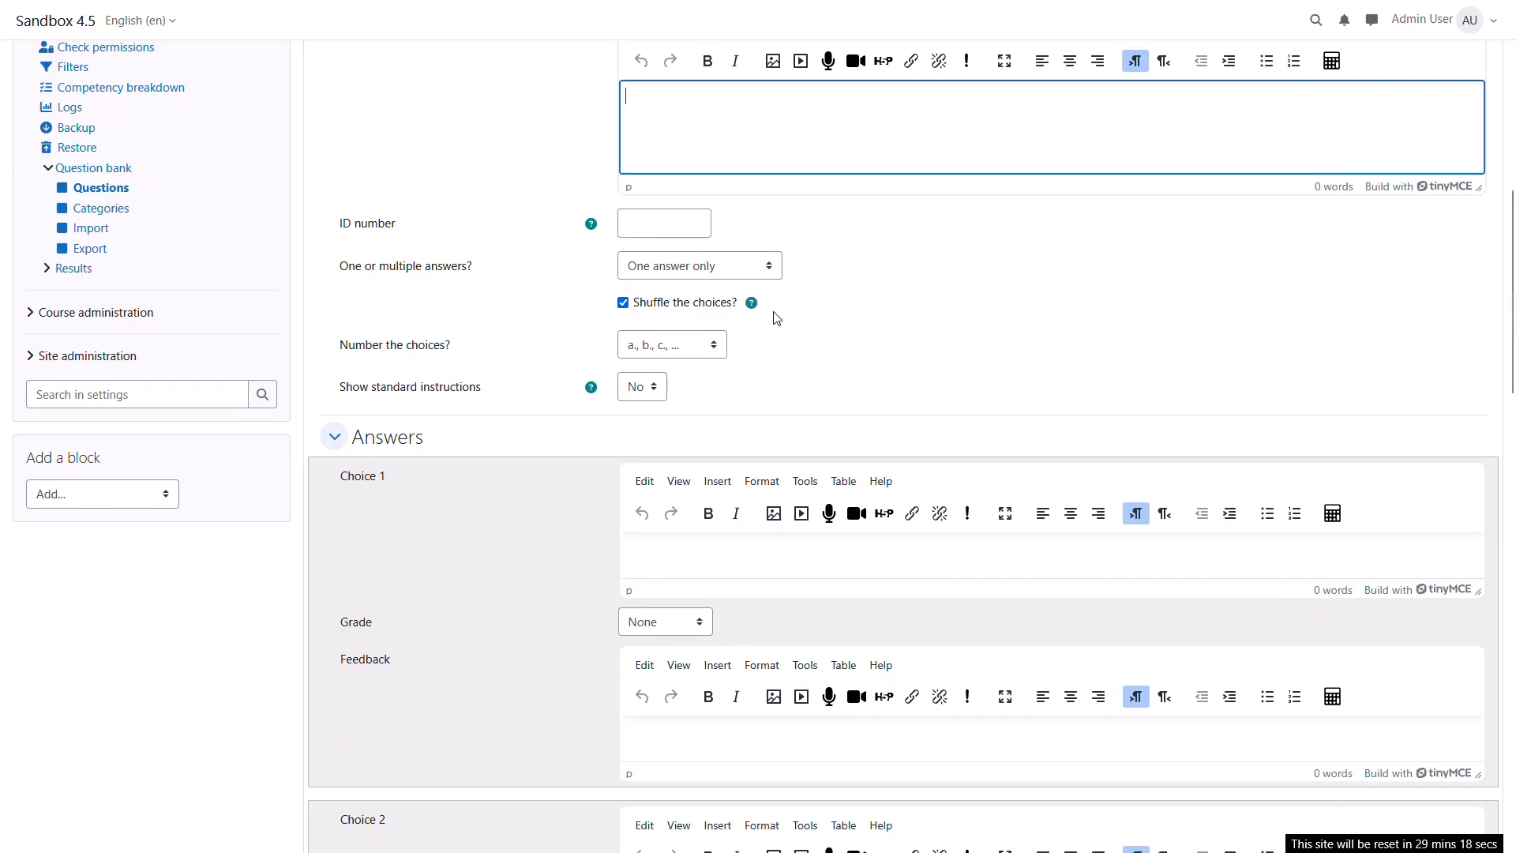
click(745, 266)
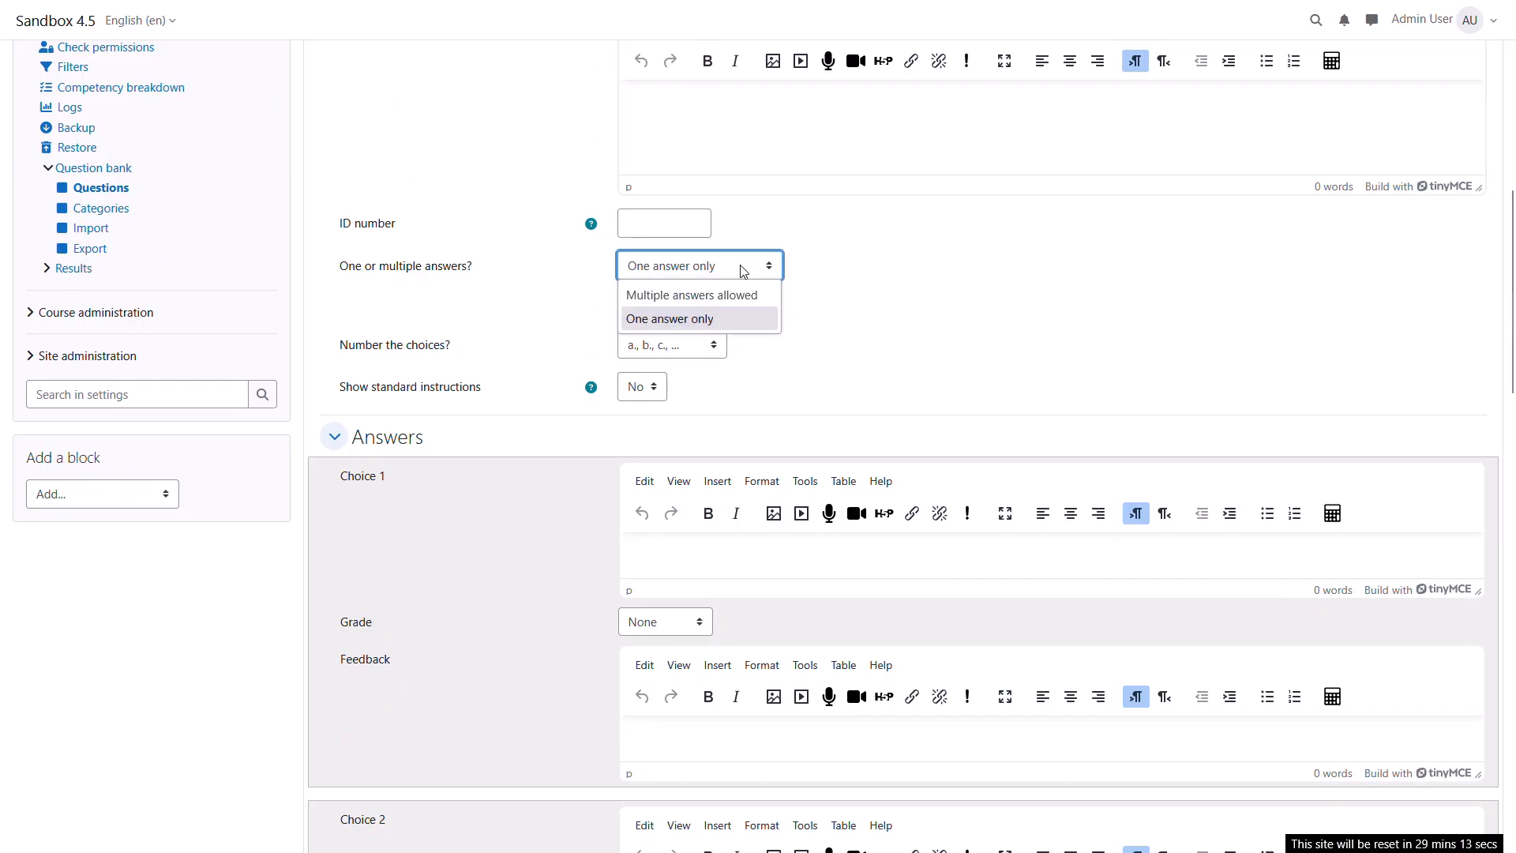
click(728, 319)
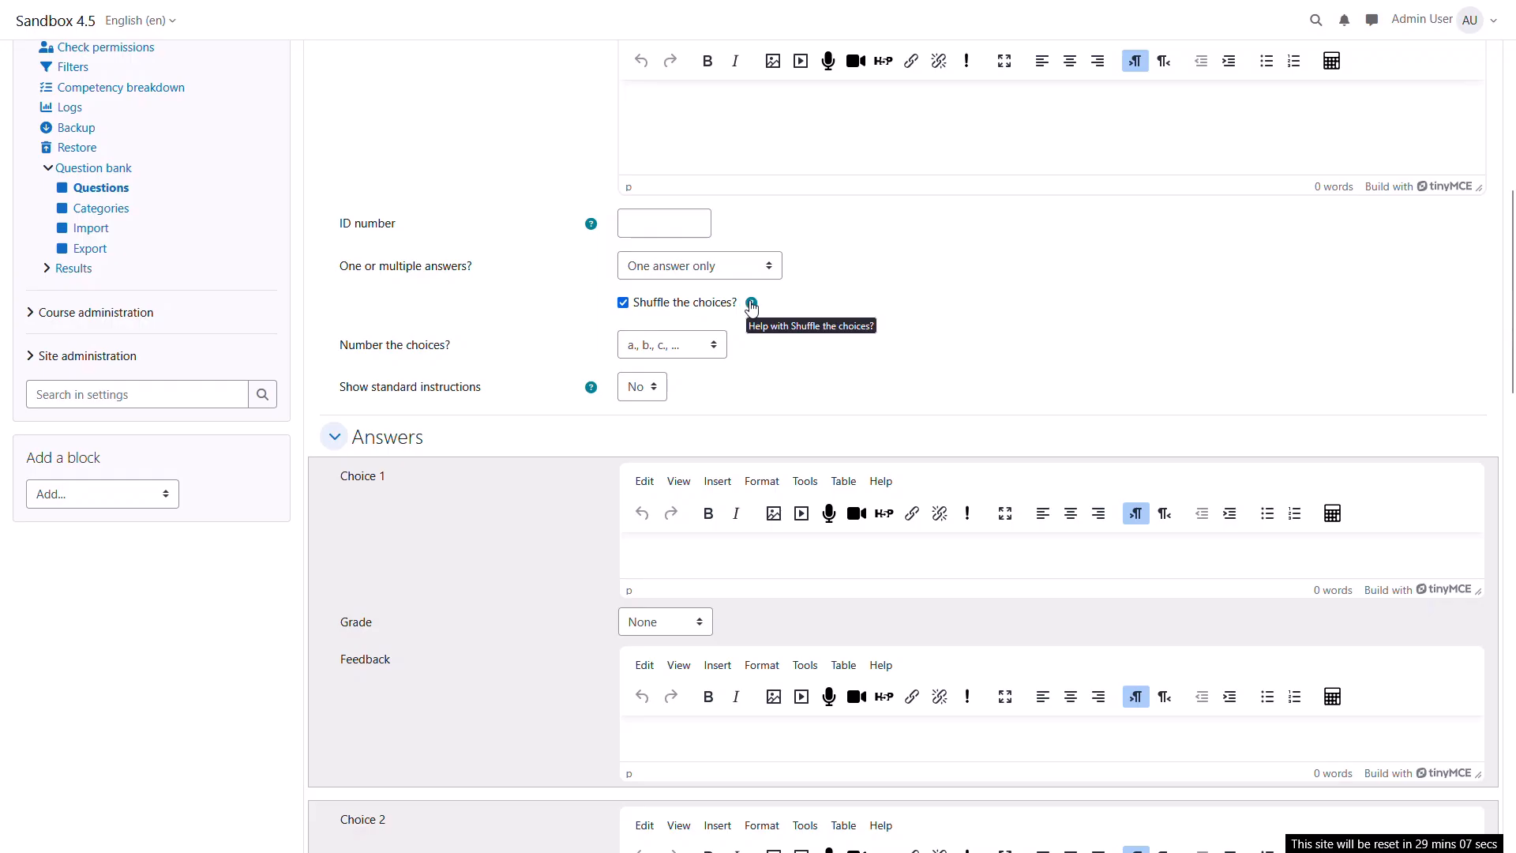
click(752, 305)
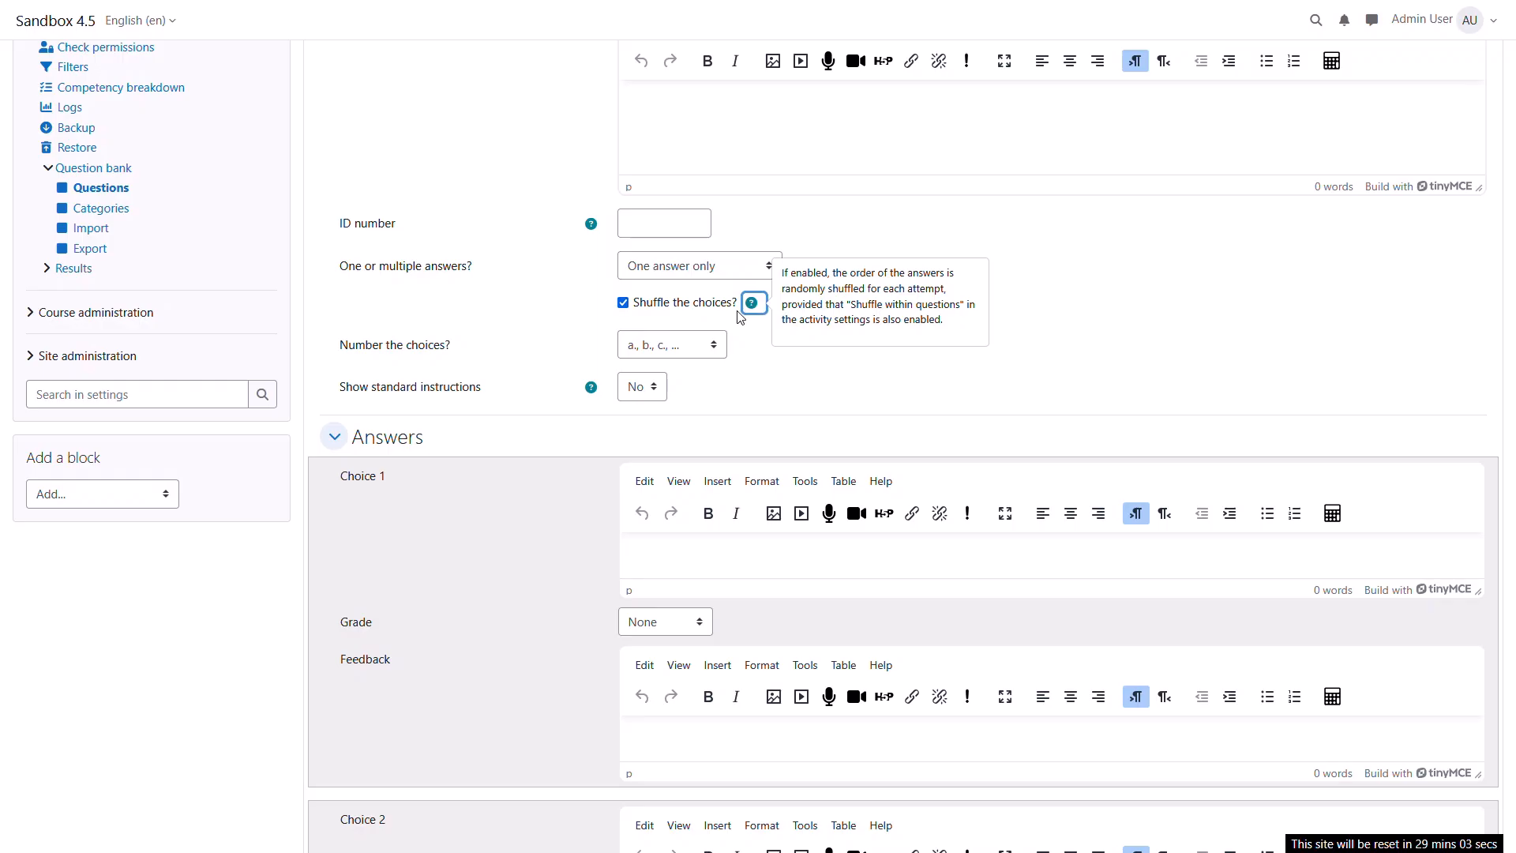
click(760, 377)
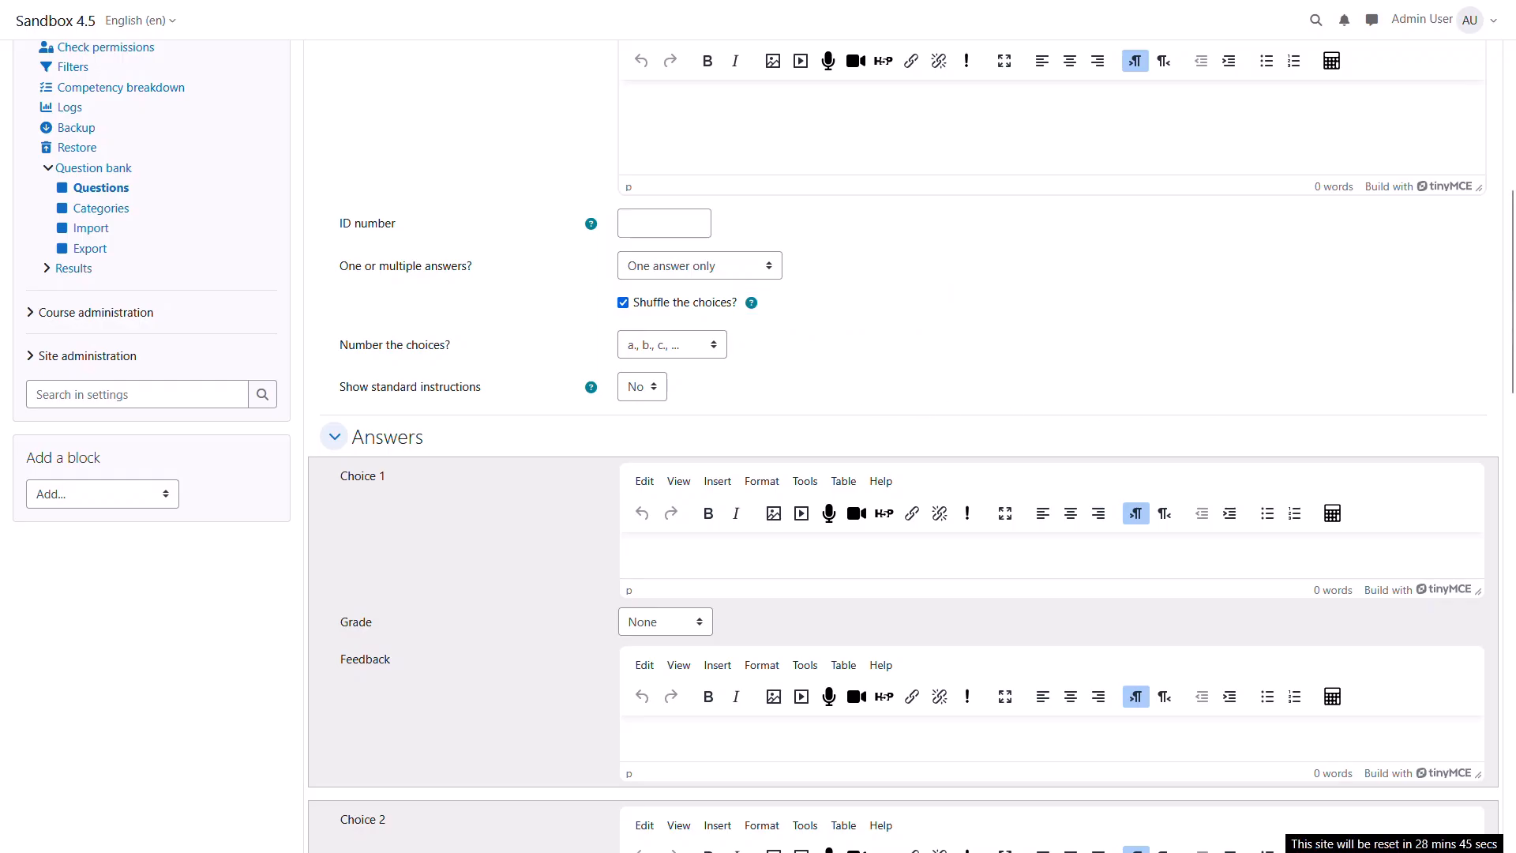
- Enter "answer go here" as Choice 1 and give it a grade of 100%
scroll(969, 320, down, 3)
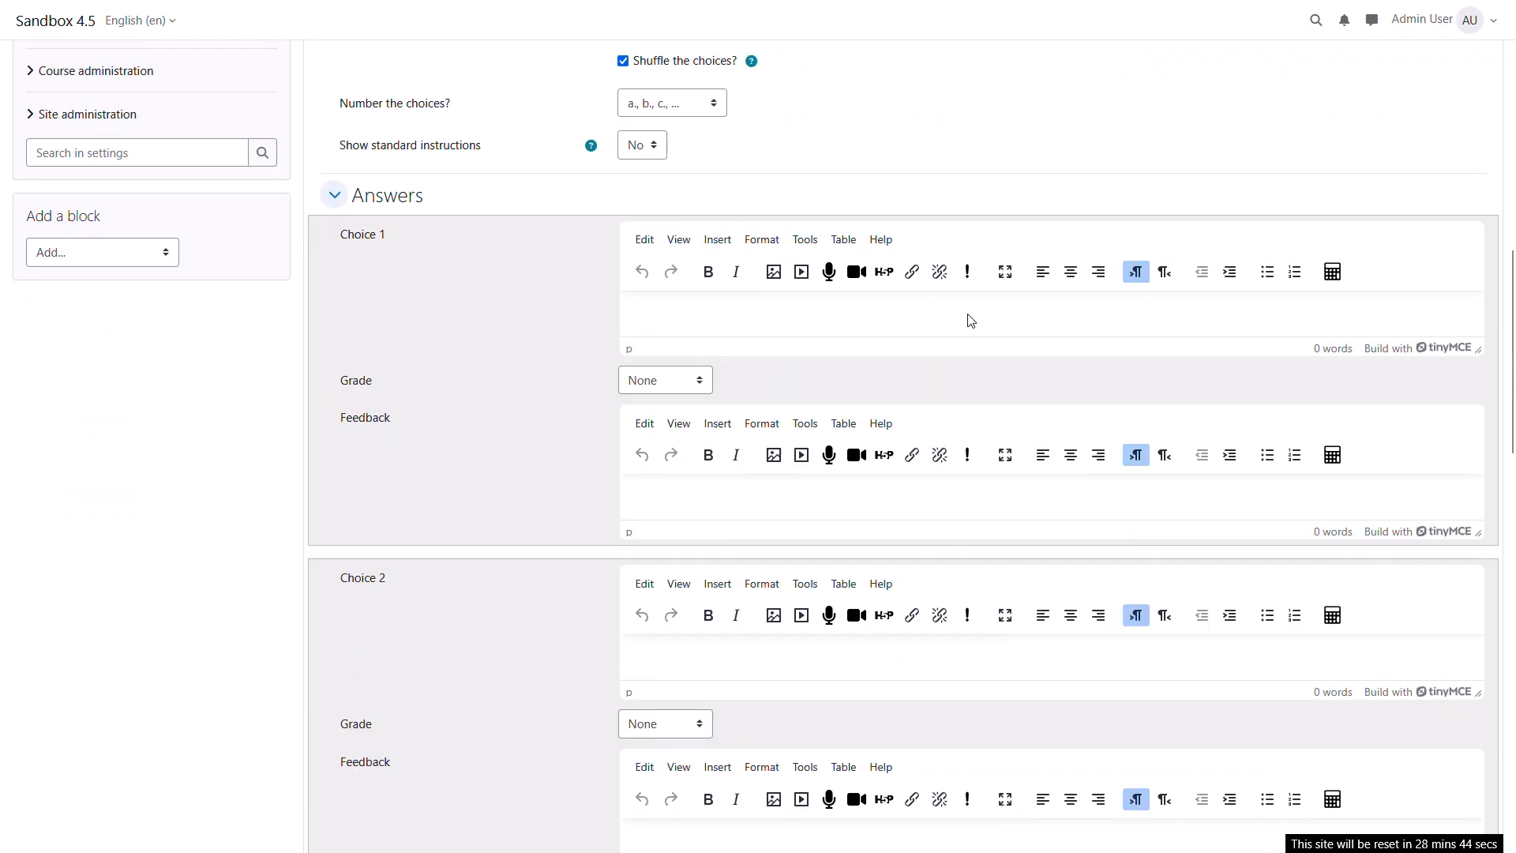
scroll(971, 320, down, 2)
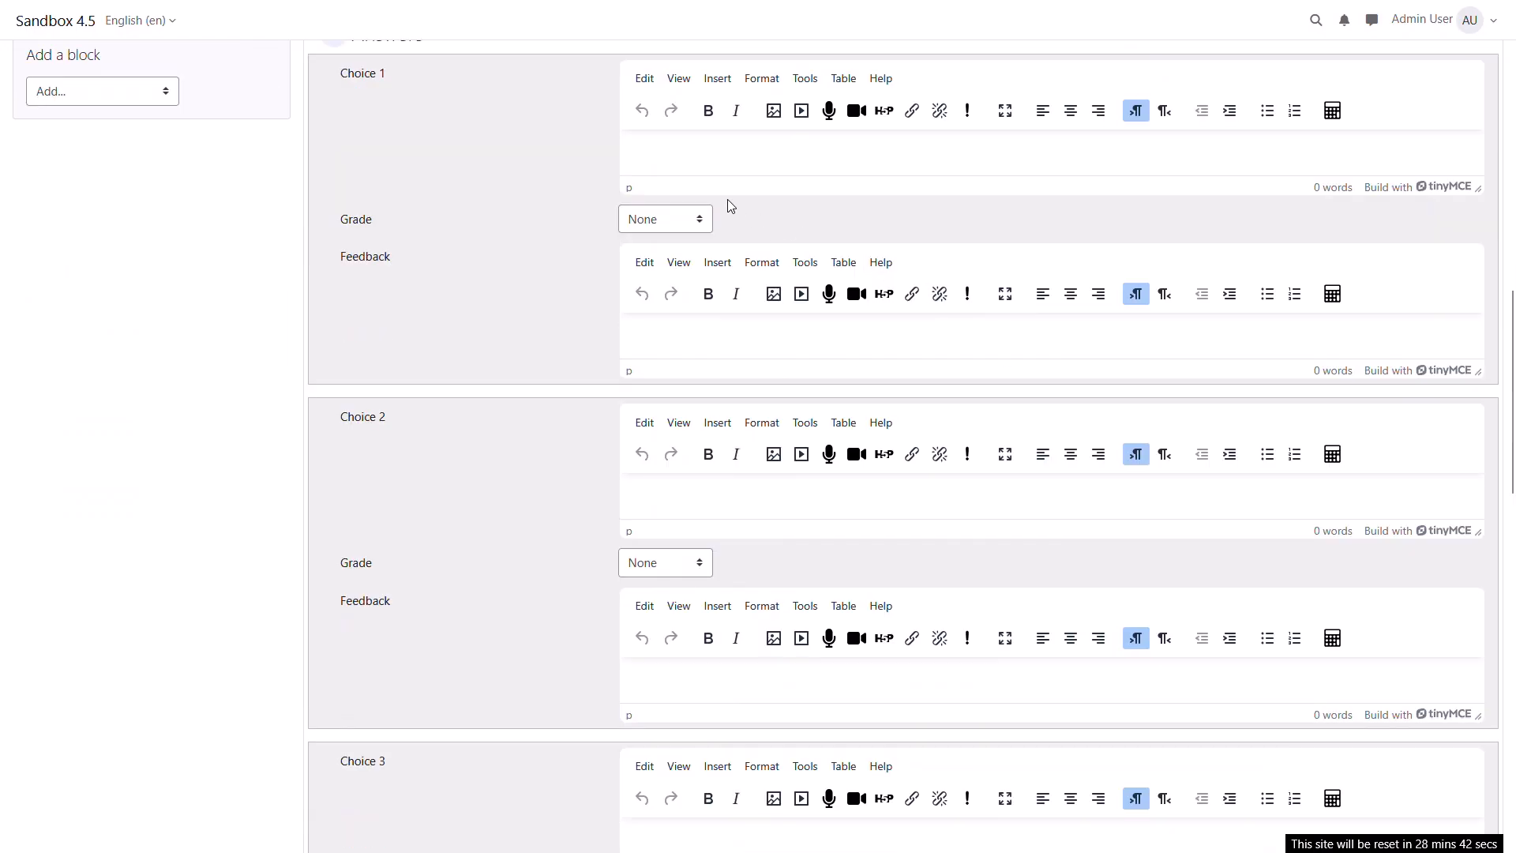
click(695, 165)
text(ans)
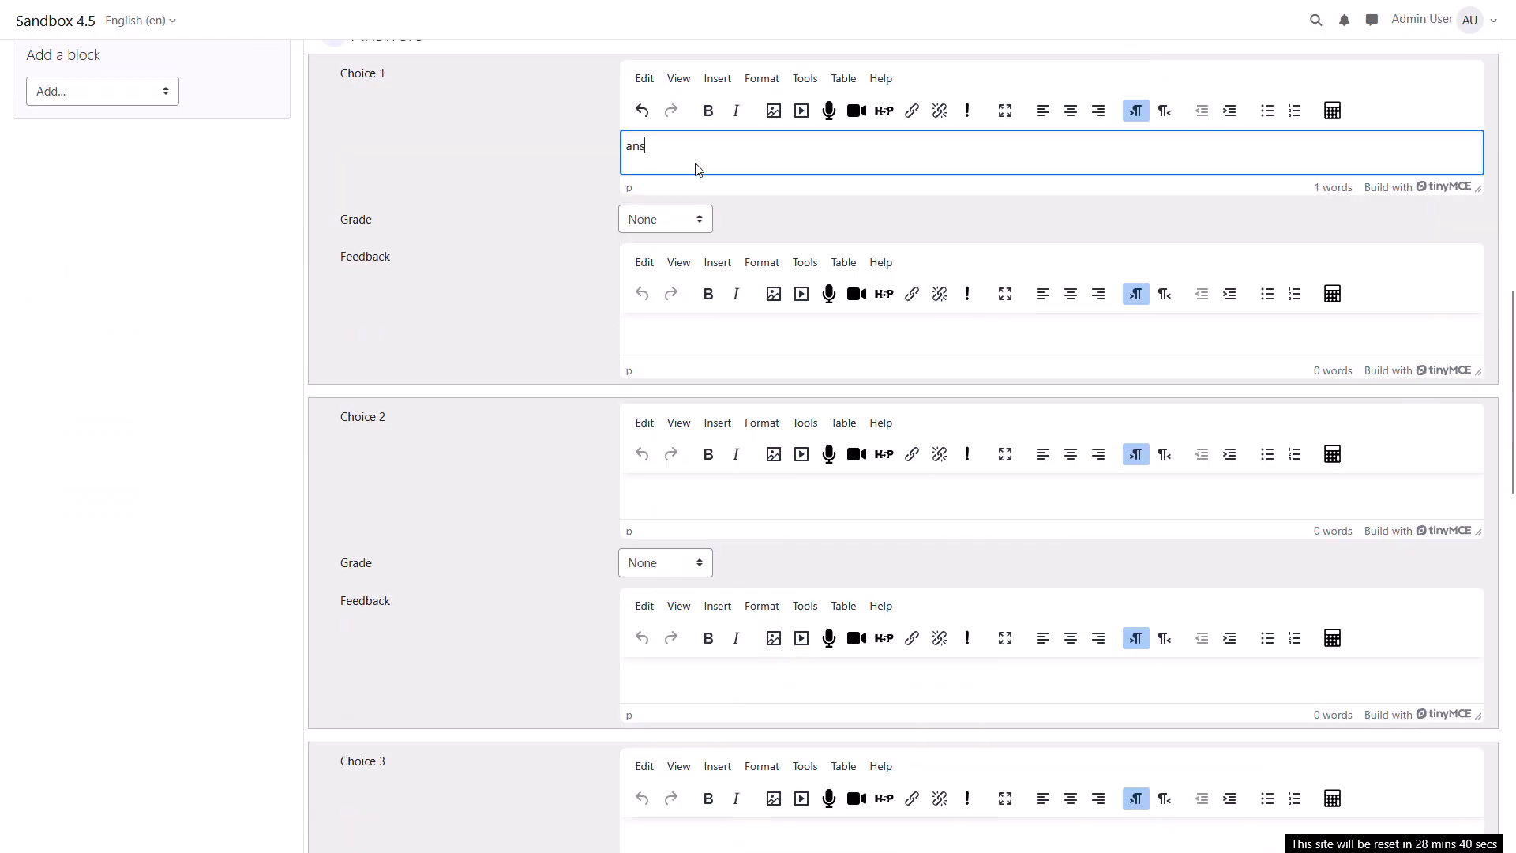
text(er go here)
click(655, 222)
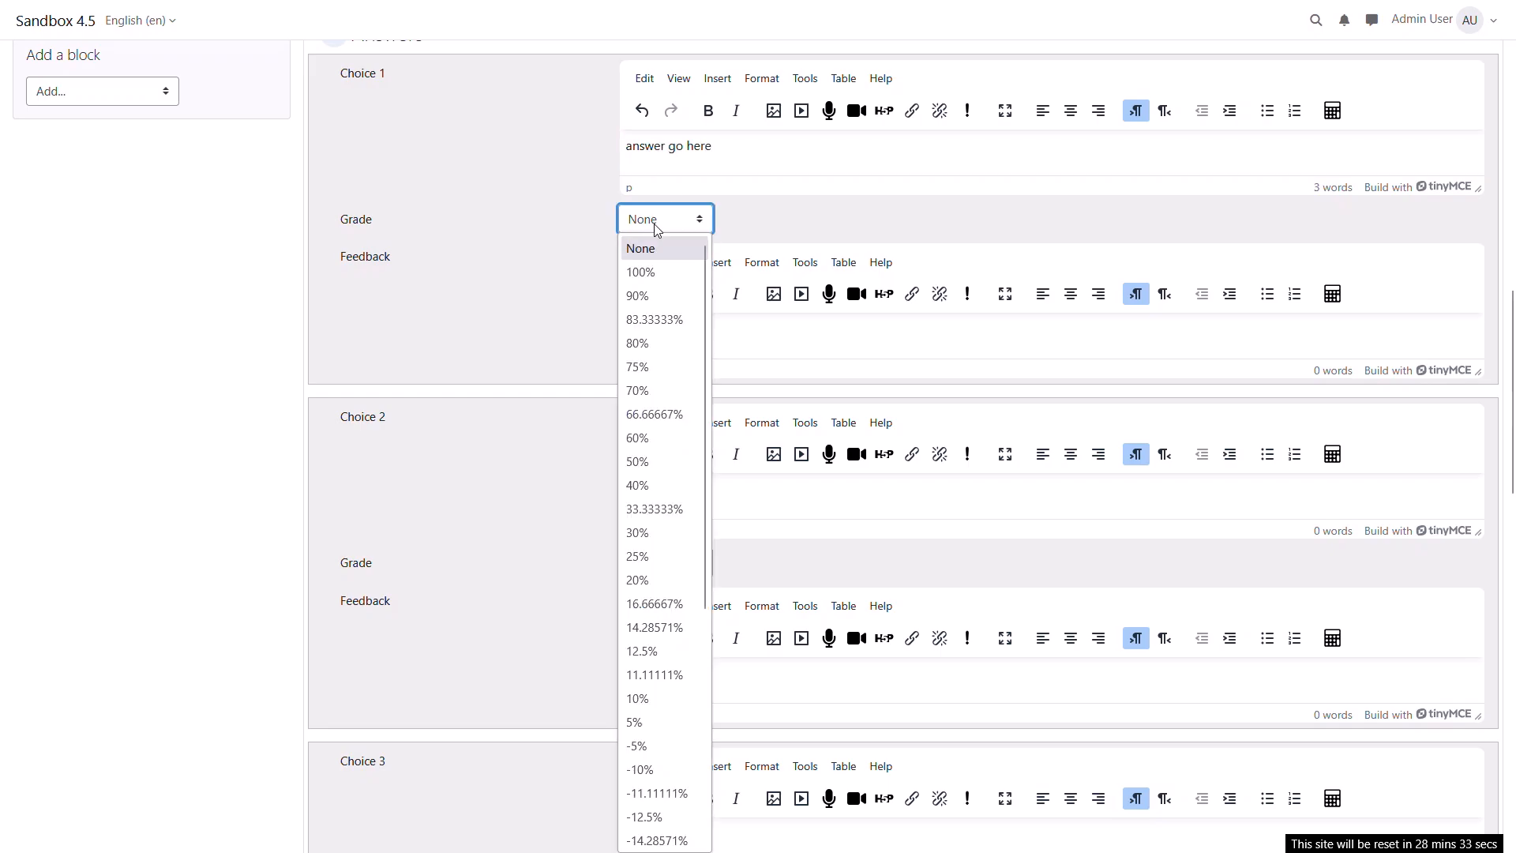
click(660, 272)
- Enter "bad choice" as Choice 2 and save the multiple choice question
scroll(661, 278, down, 1)
click(656, 417)
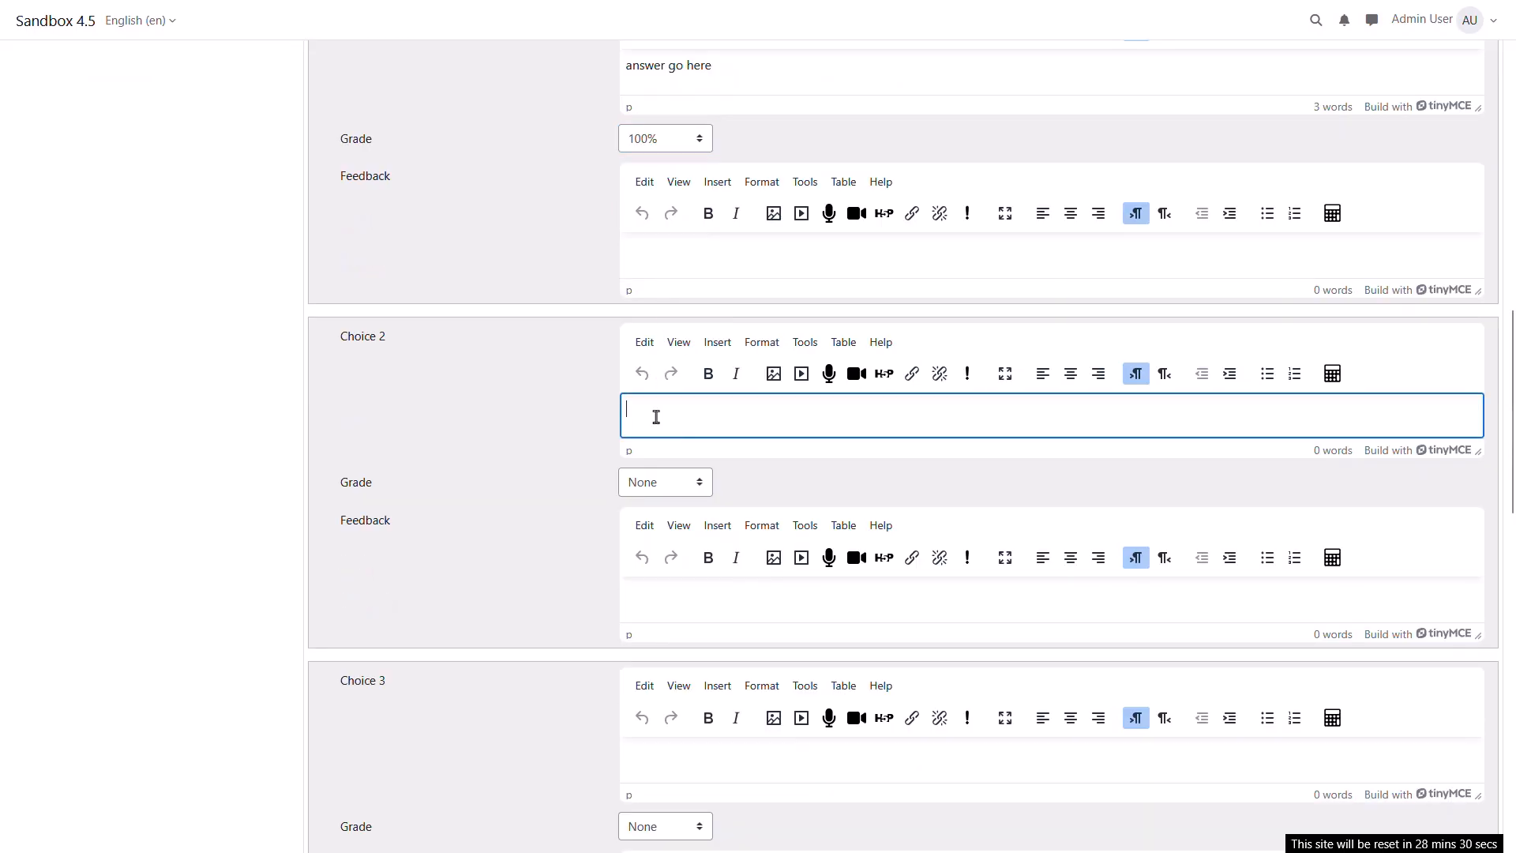
text(bad choice)
scroll(766, 456, down, 1)
scroll(765, 456, down, 4)
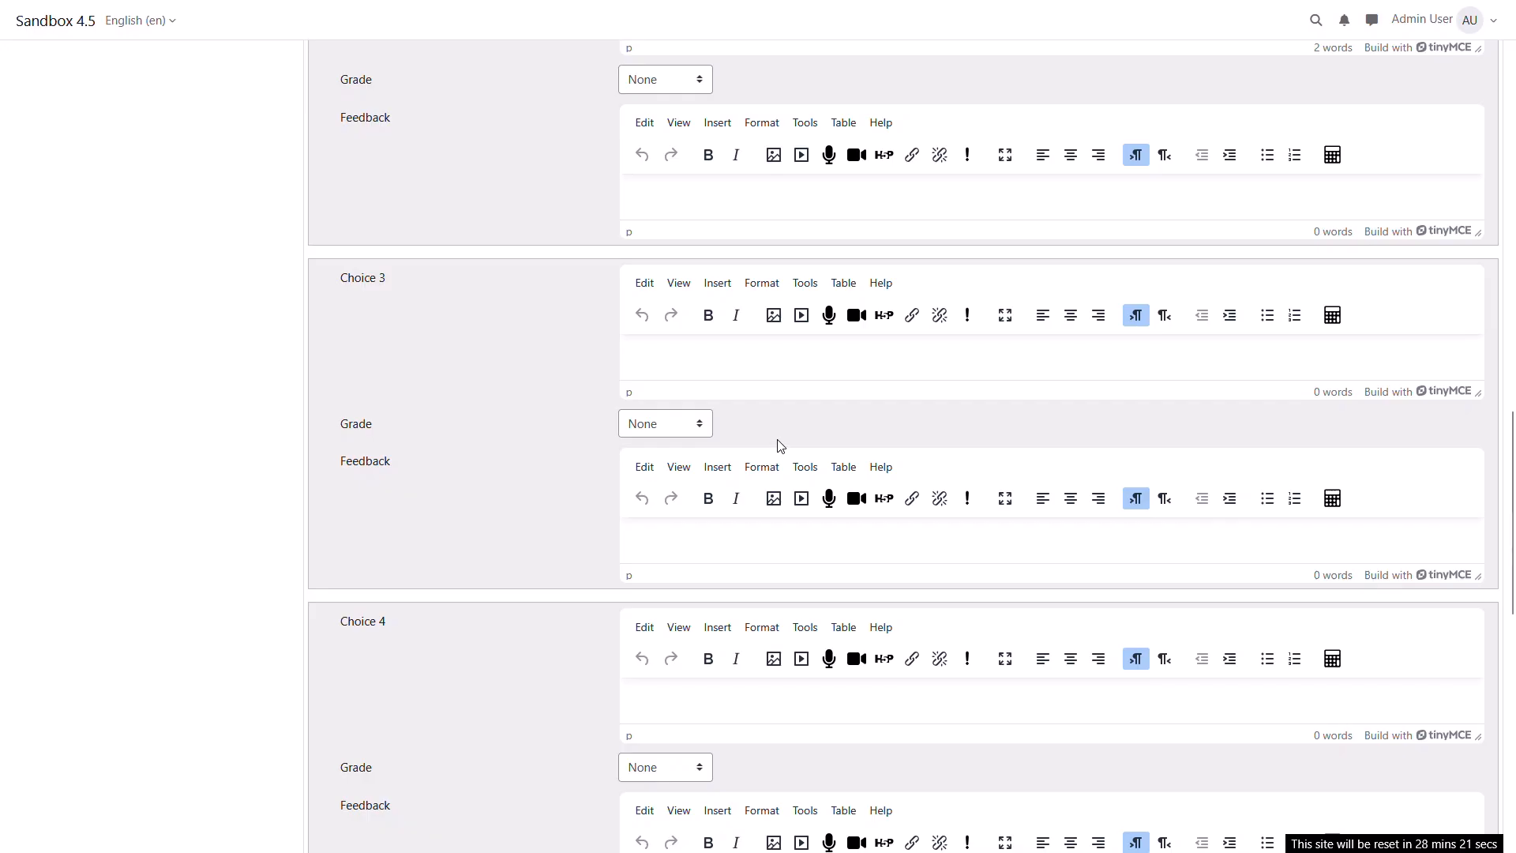
scroll(785, 439, down, 12)
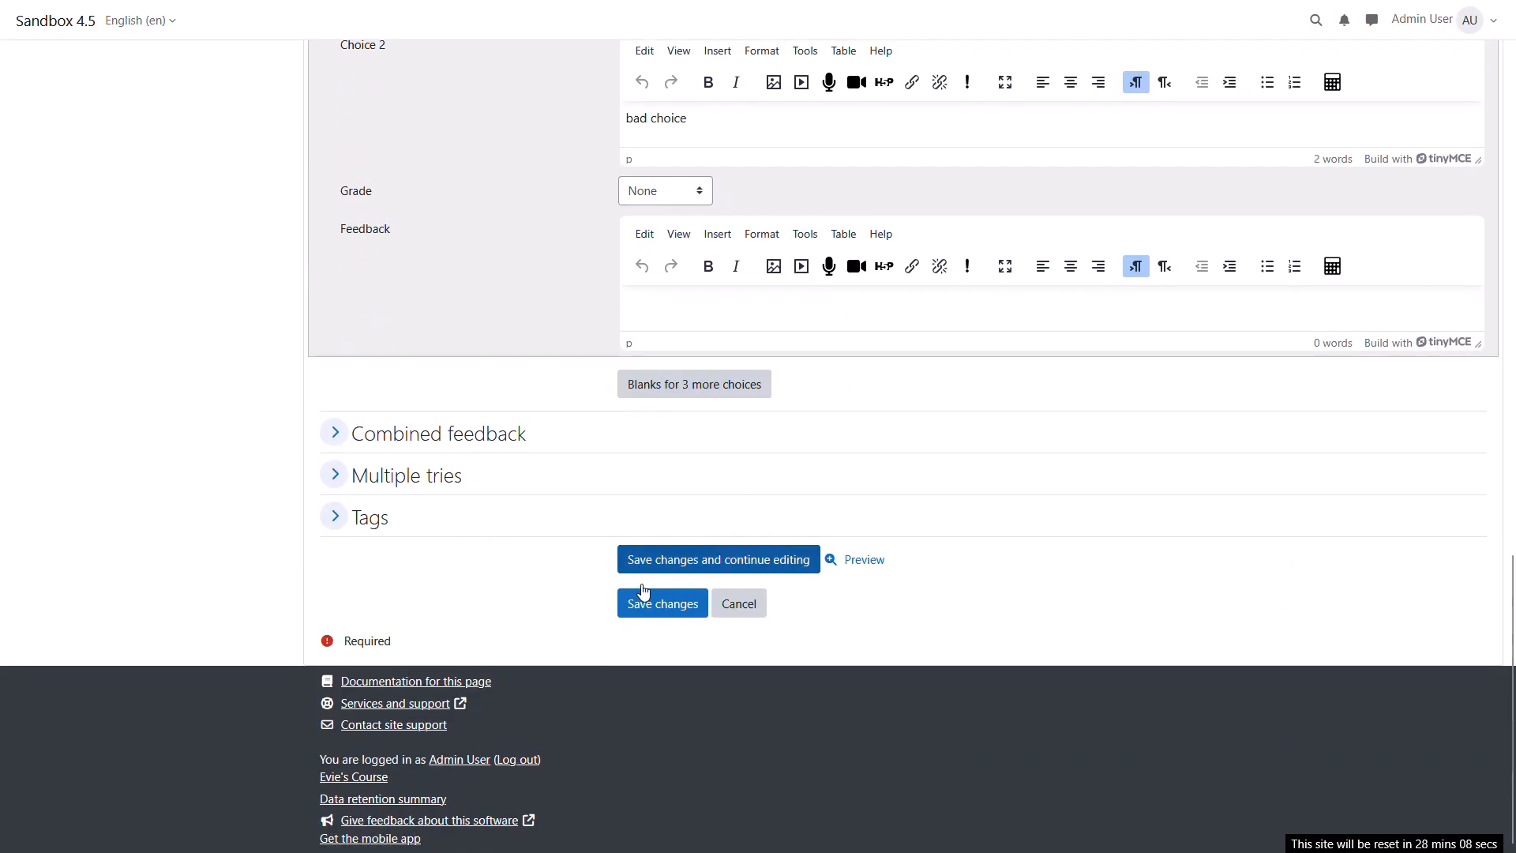
click(645, 597)
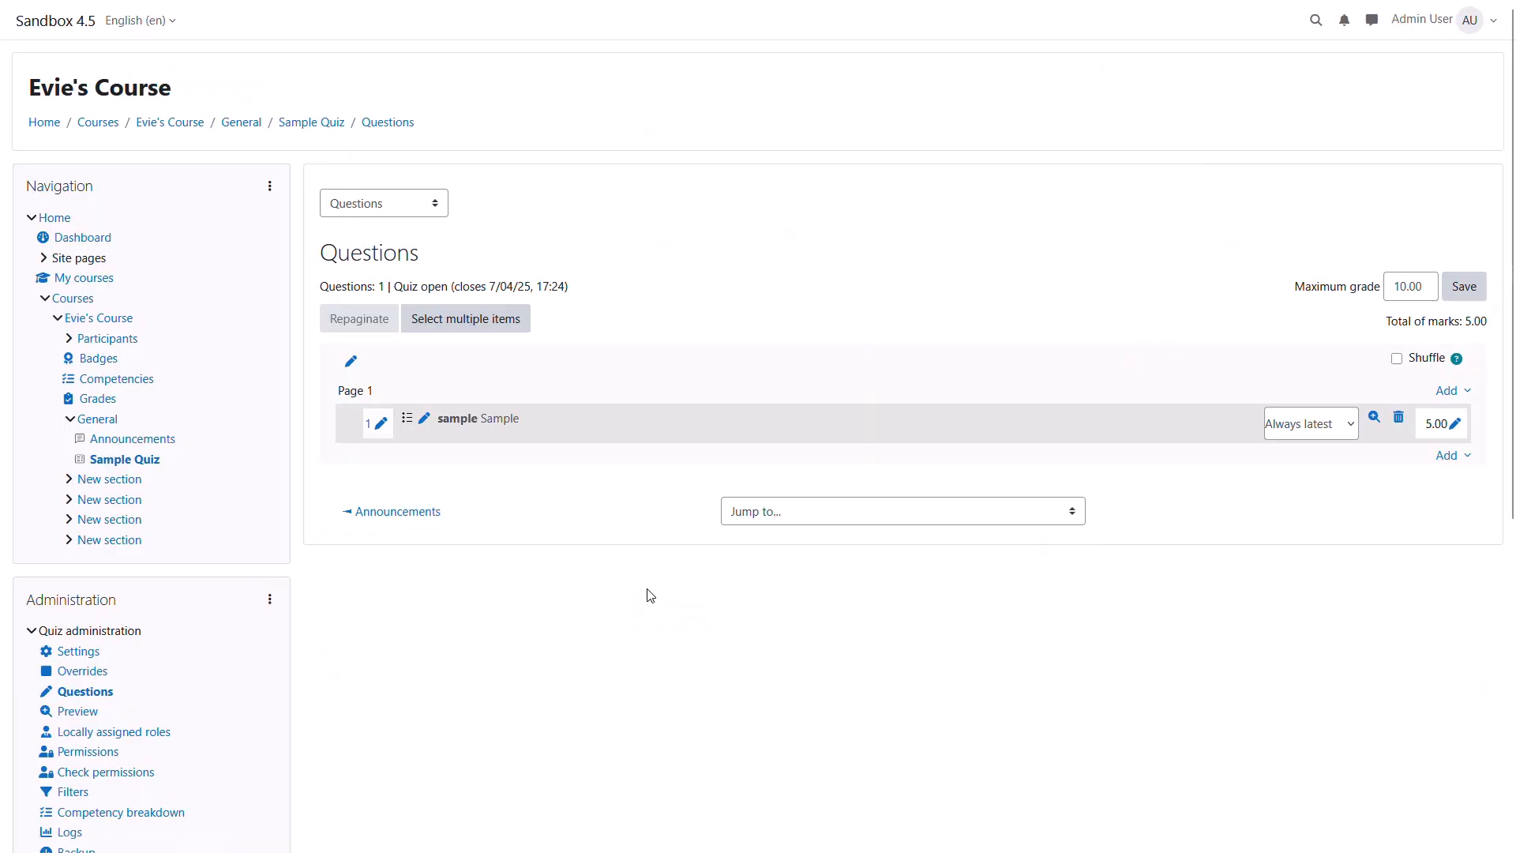
- Start adding a new Essay question after the "sample" question
click(1466, 458)
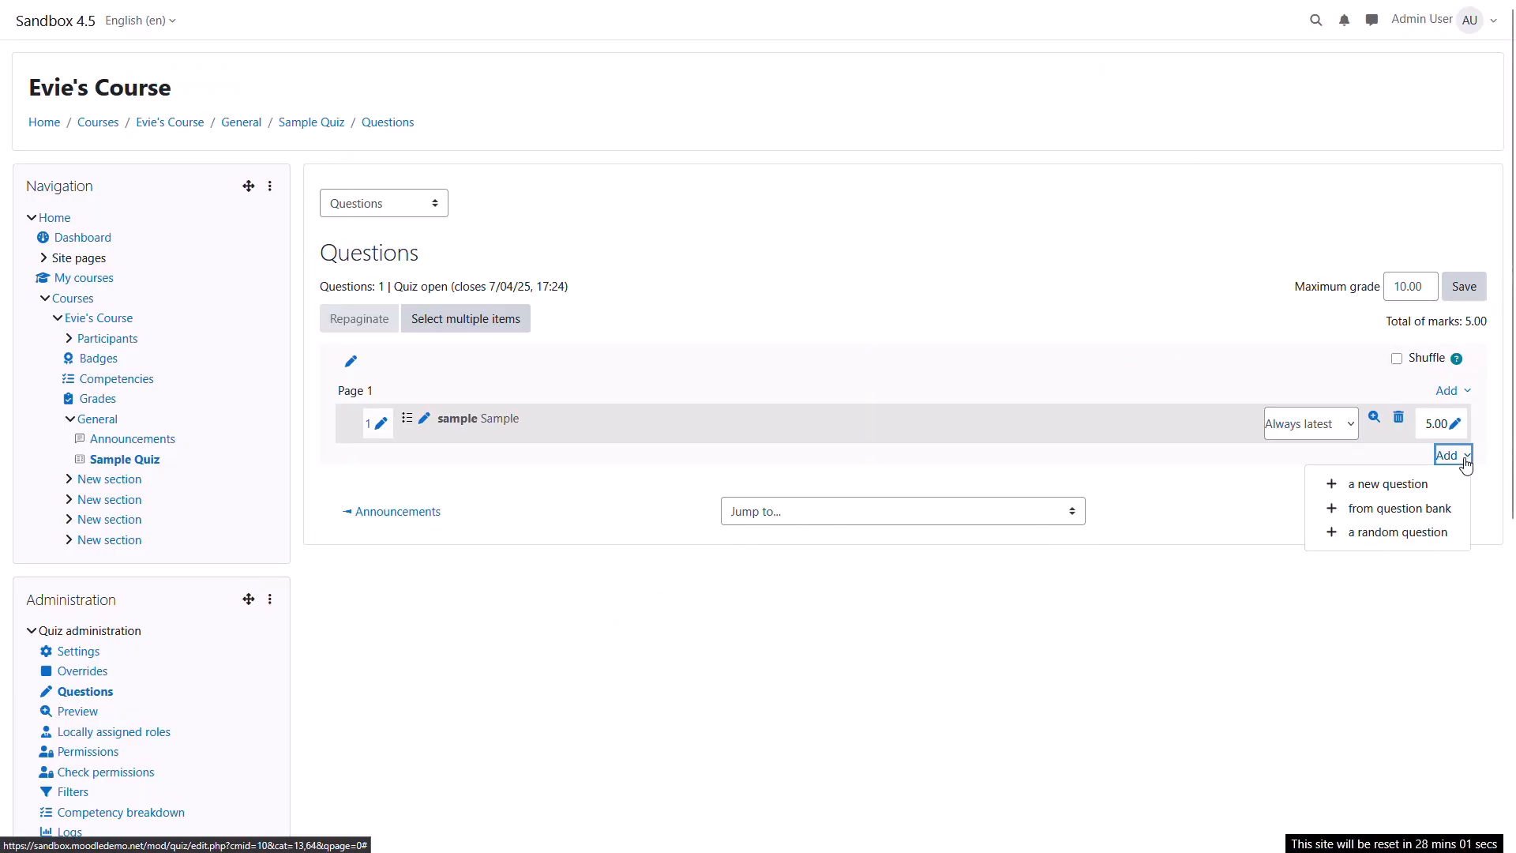
click(1414, 483)
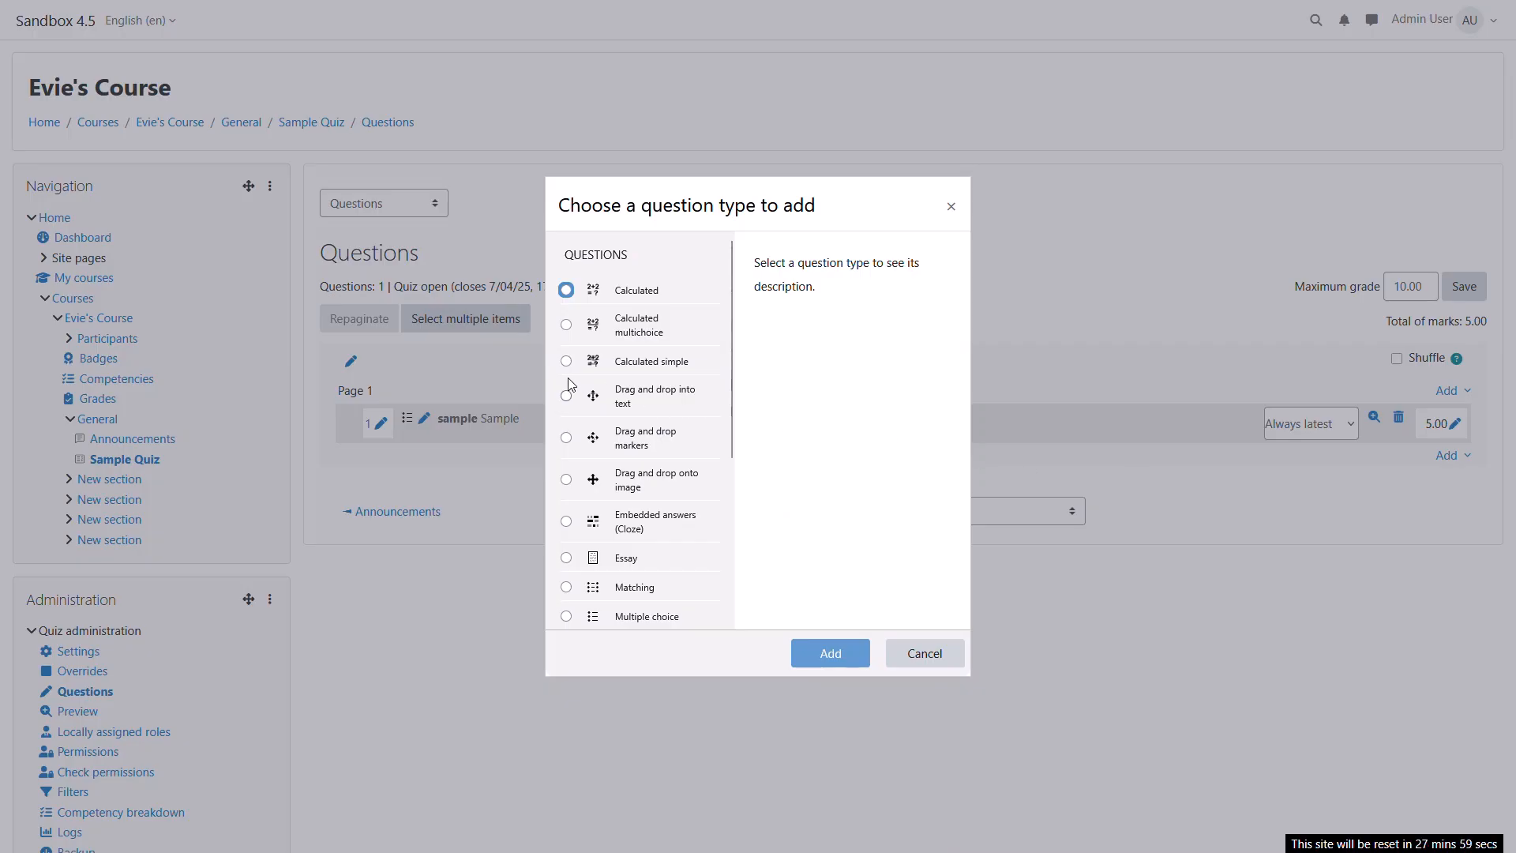
scroll(596, 380, down, 1)
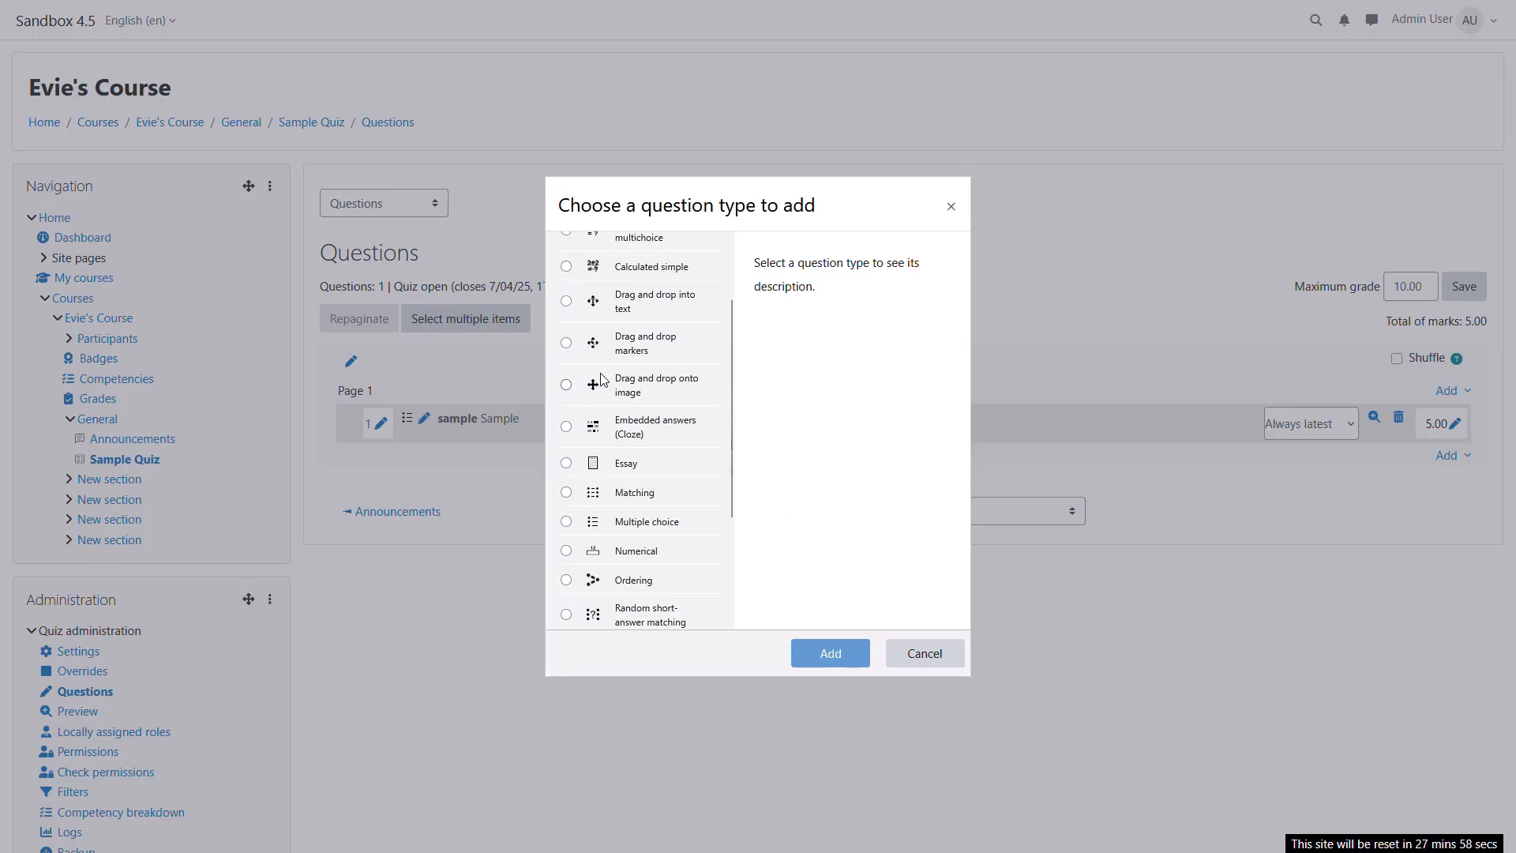
click(622, 471)
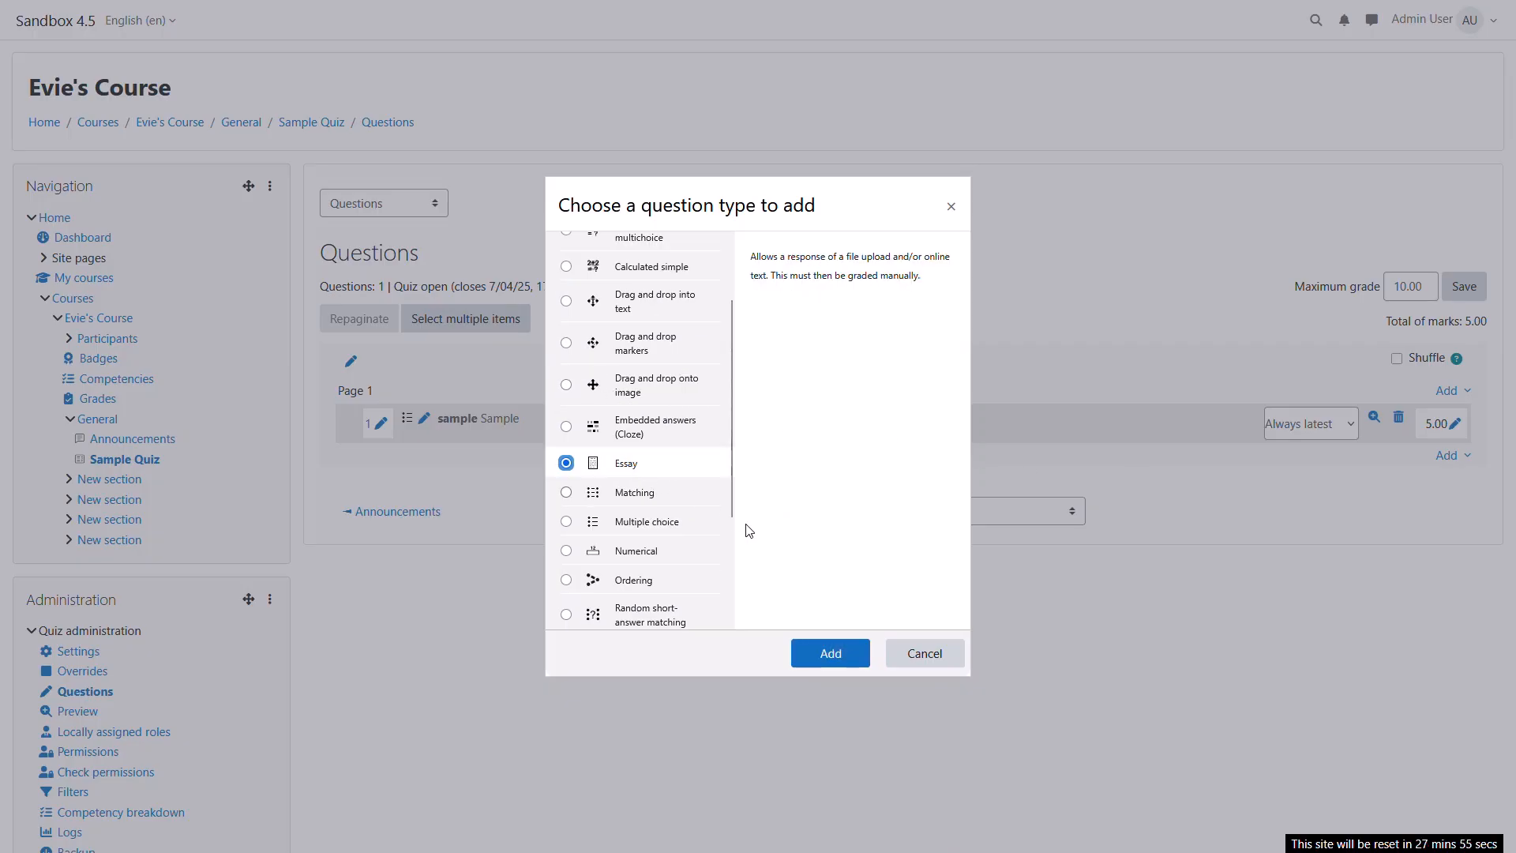
click(859, 663)
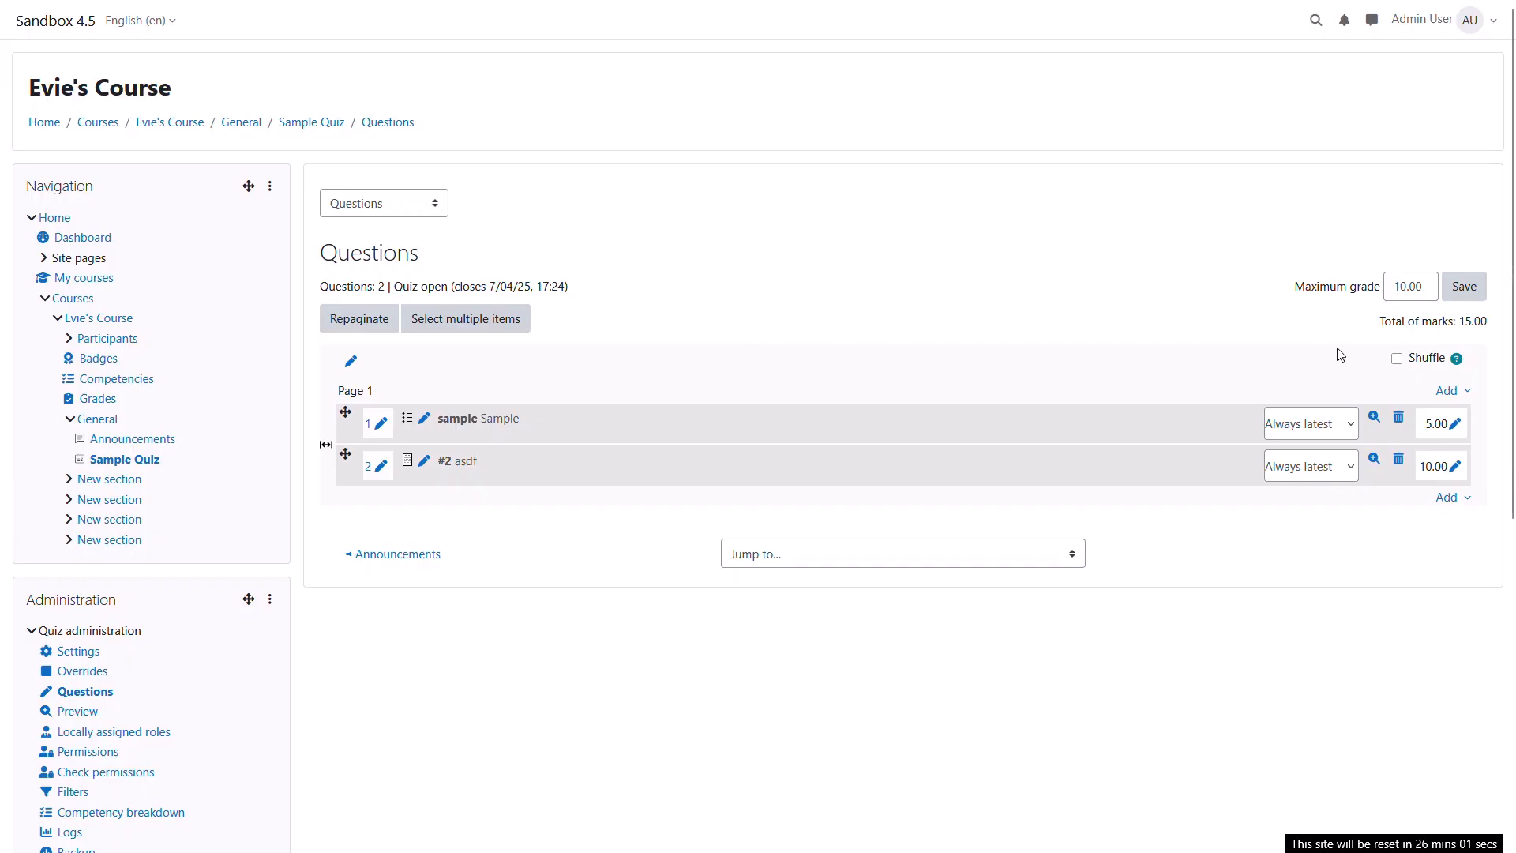
- Turn on shuffling of the quiz questions and repaginate with 1 question per page
click(1396, 360)
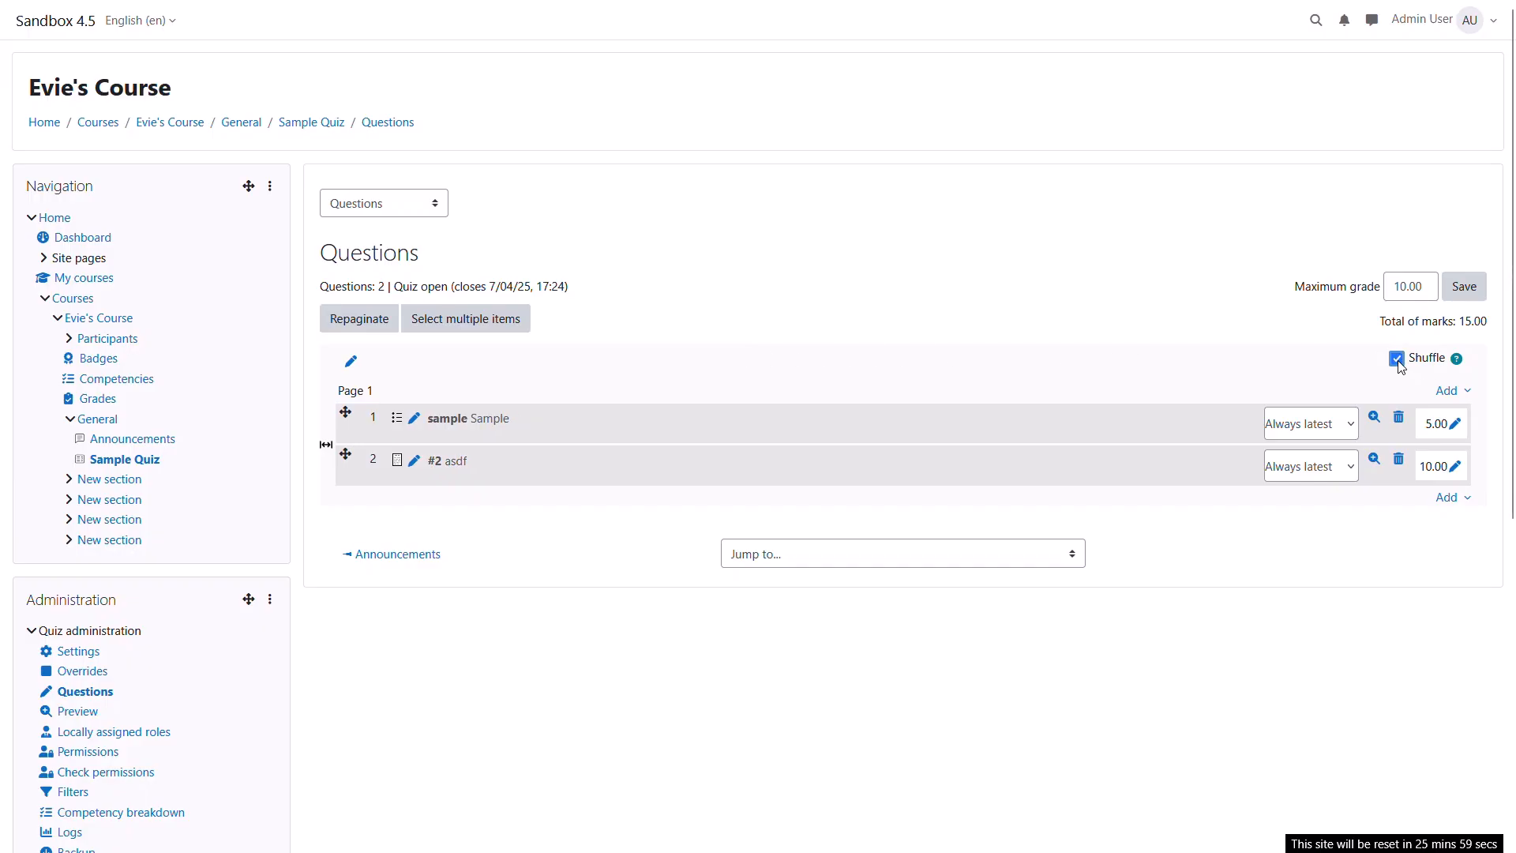
click(361, 327)
click(700, 100)
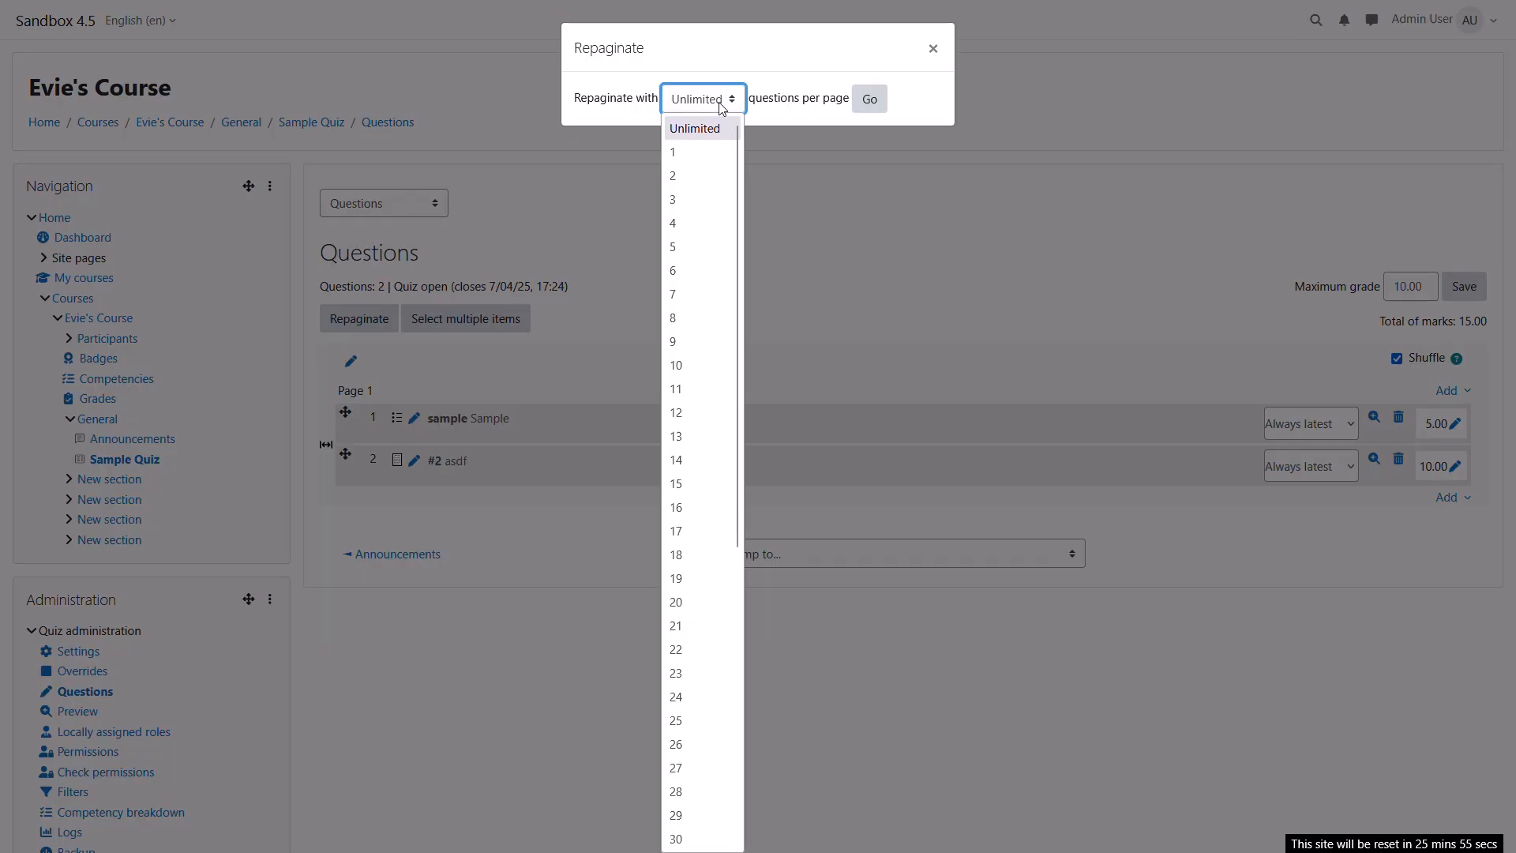
click(693, 152)
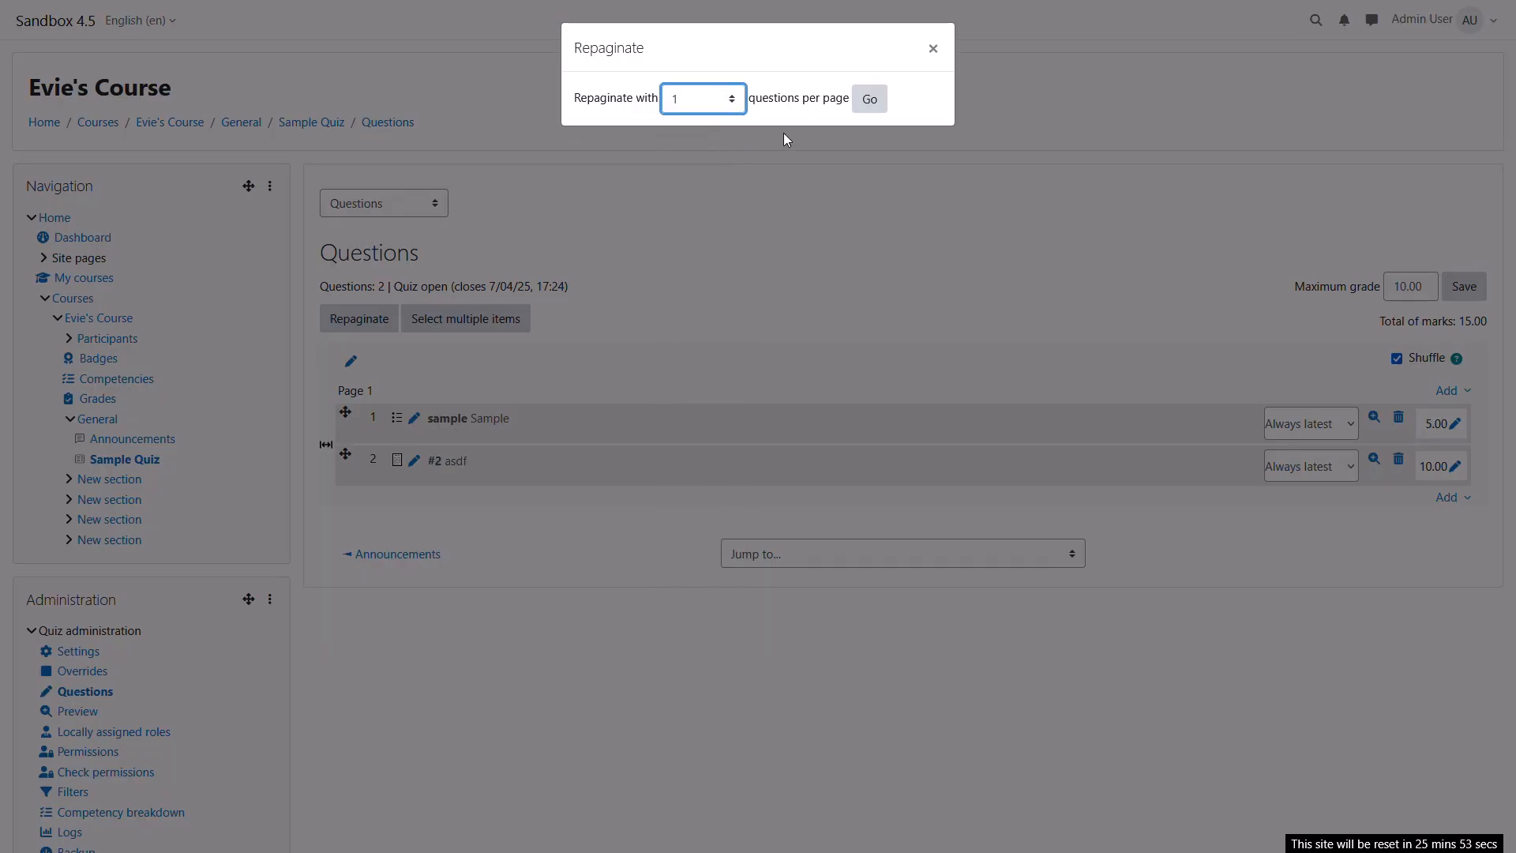
click(868, 100)
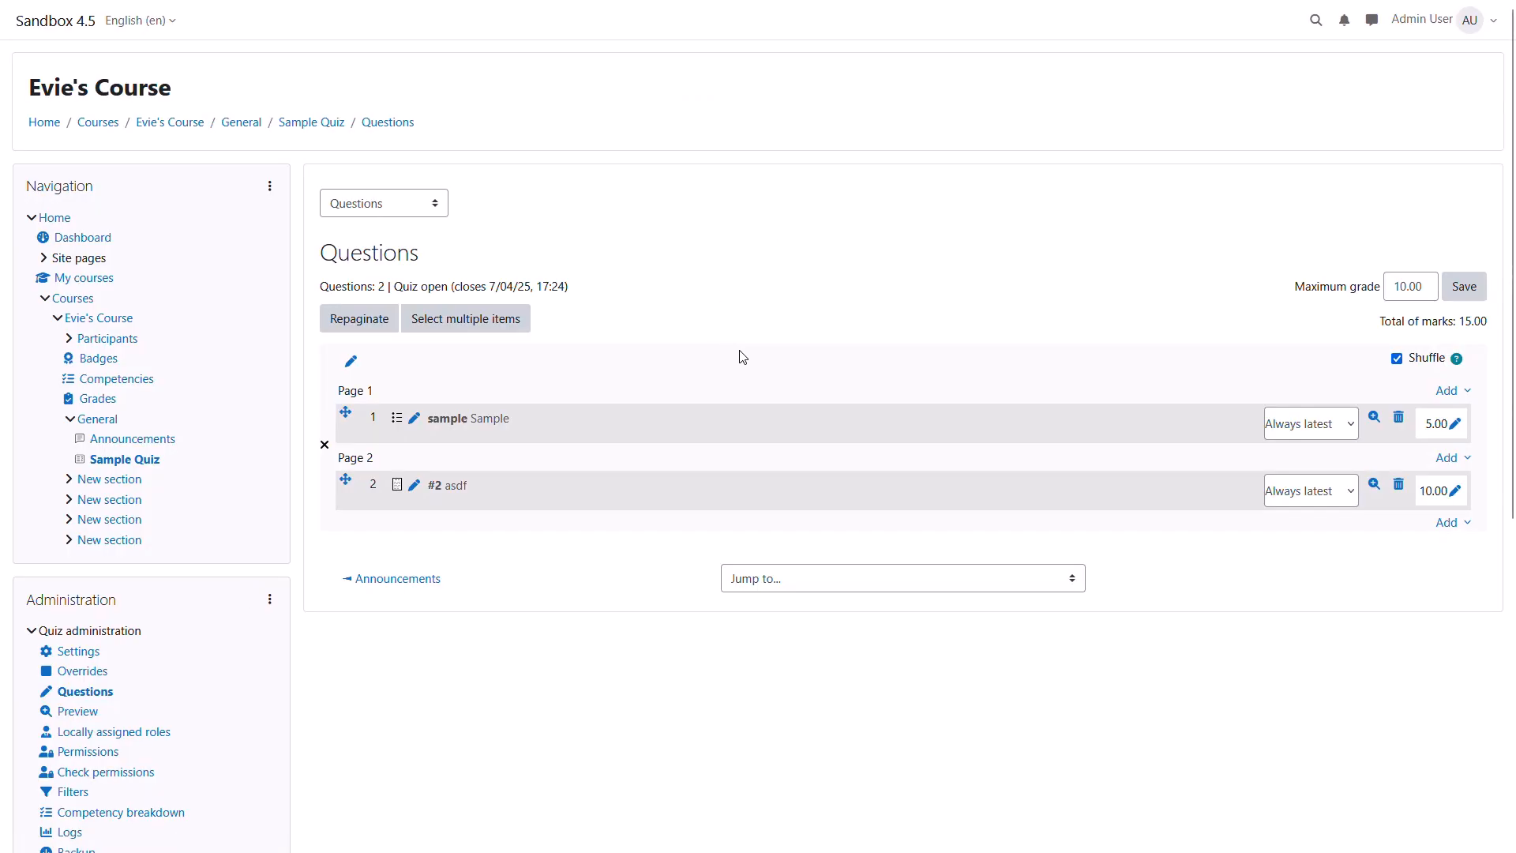
- Move the "sample" question below the essay question "#2" and enter 10 as the essay question's mark
drag(345, 411, 346, 476)
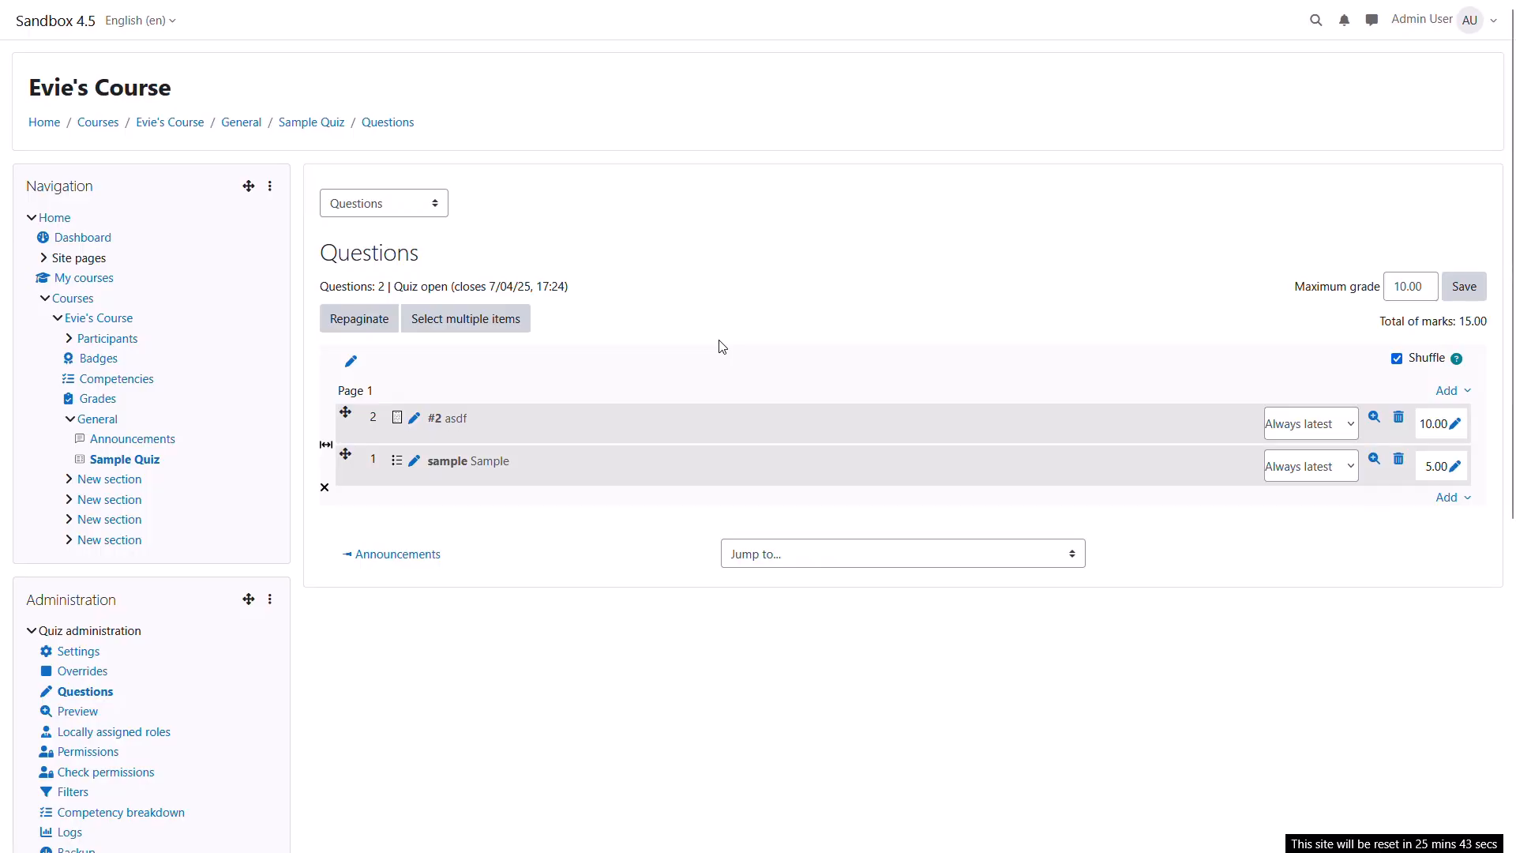
click(1456, 424)
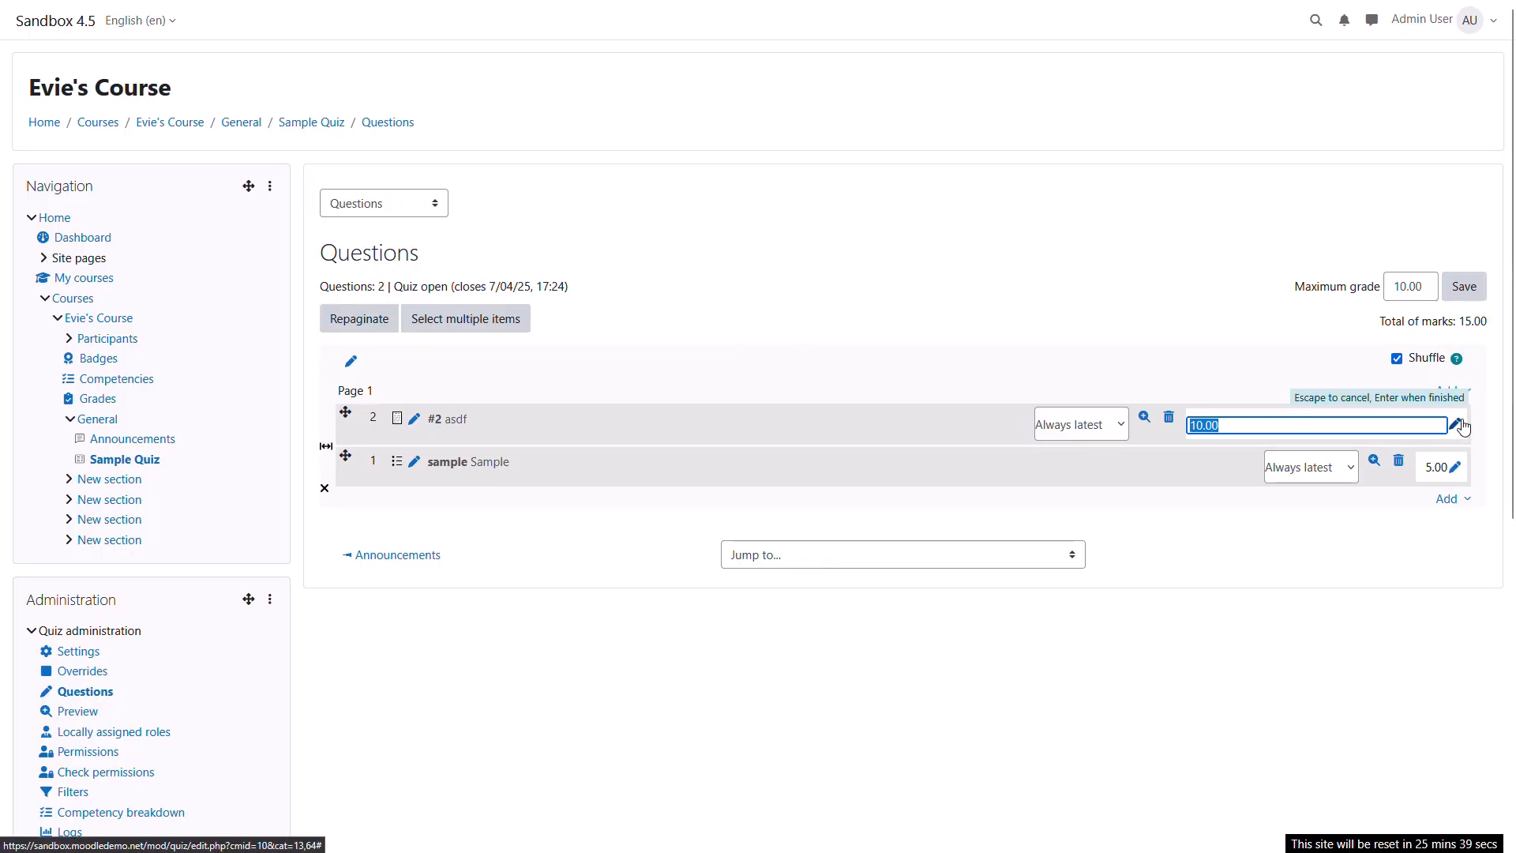
text(10)
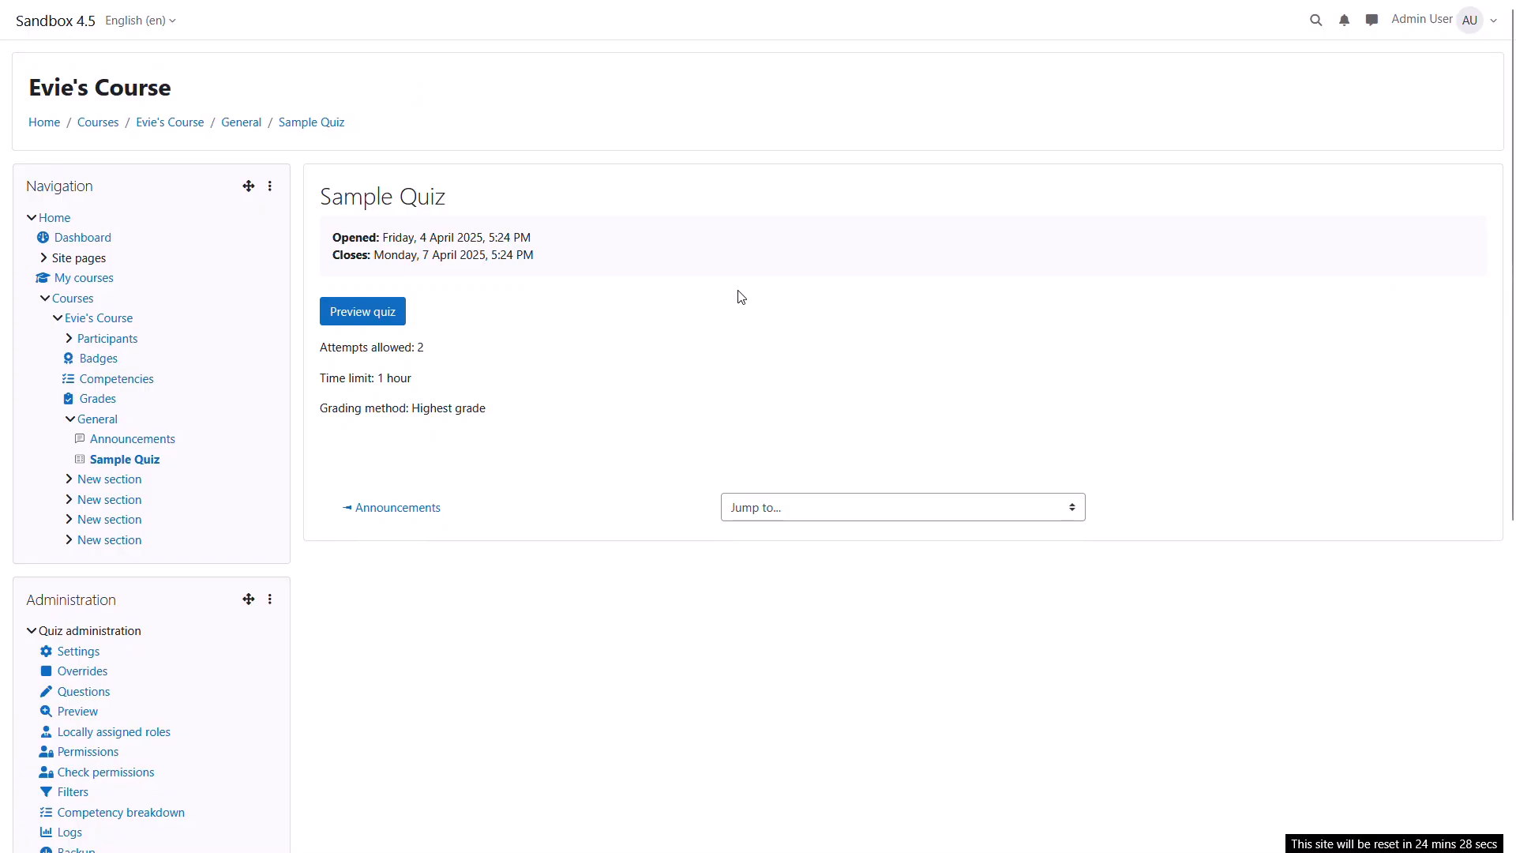
scroll(727, 300, down, 5)
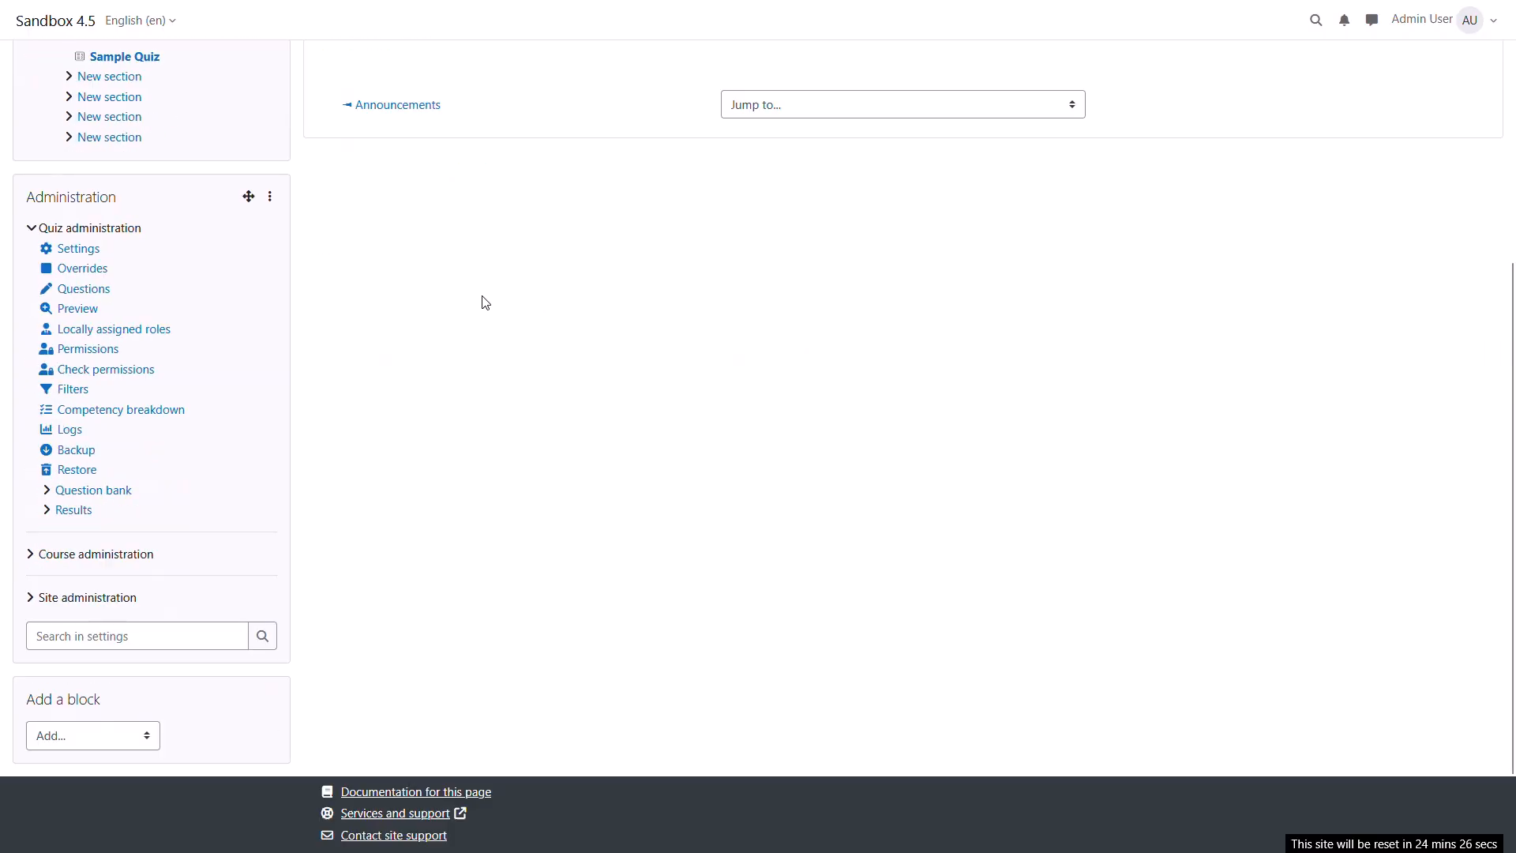